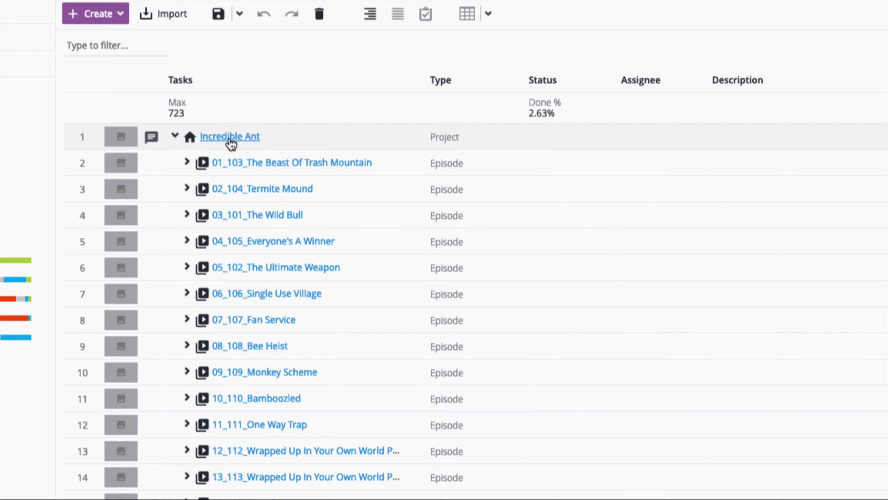
Open the Incredible Ant project and expand the 12_112_Wrapped Up In Your Own World Part1 episode.
{"action": "left_click", "coordinate": [241, 144]}
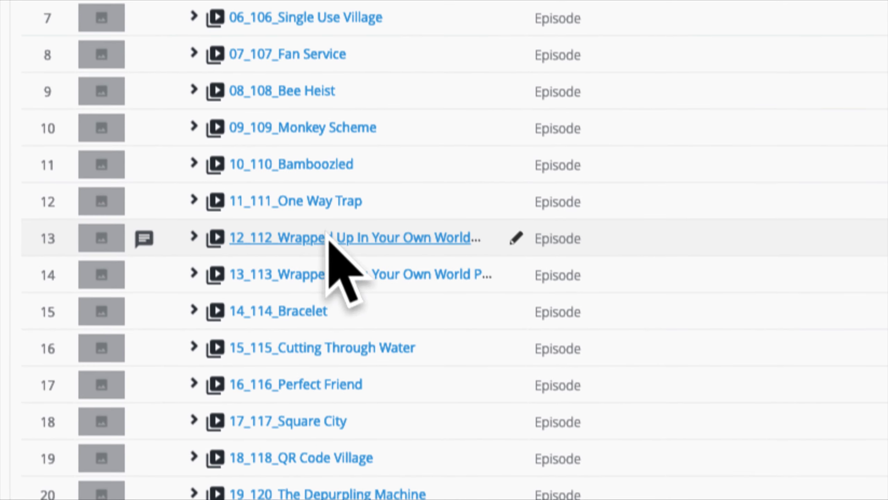
{"action": "left_click", "coordinate": [195, 237]}
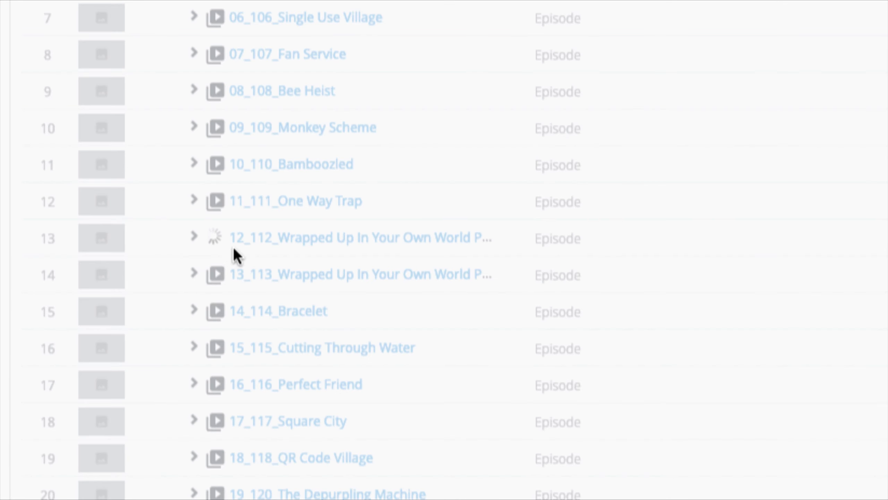
{"action": "left_click", "coordinate": [212, 275]}
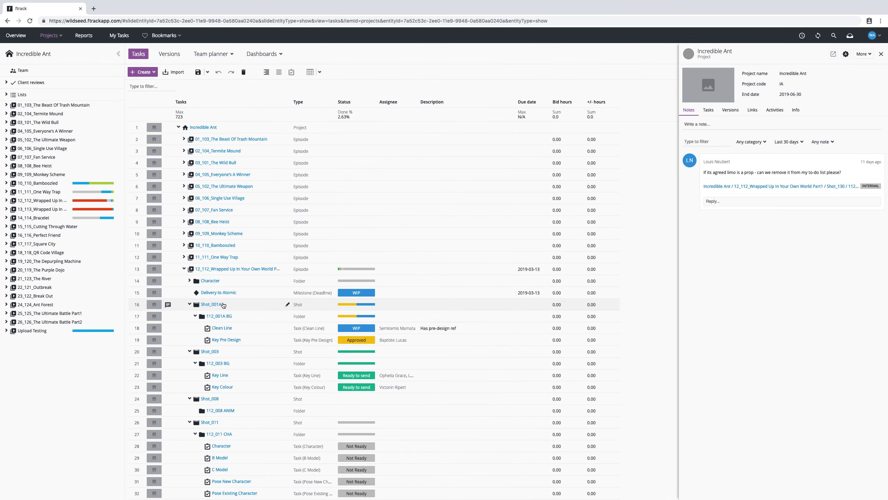
Browse the episode's shots, selecting Shot_001A and expanding and collapsing the shots and their folders.
{"action": "left_click", "coordinate": [211, 305]}
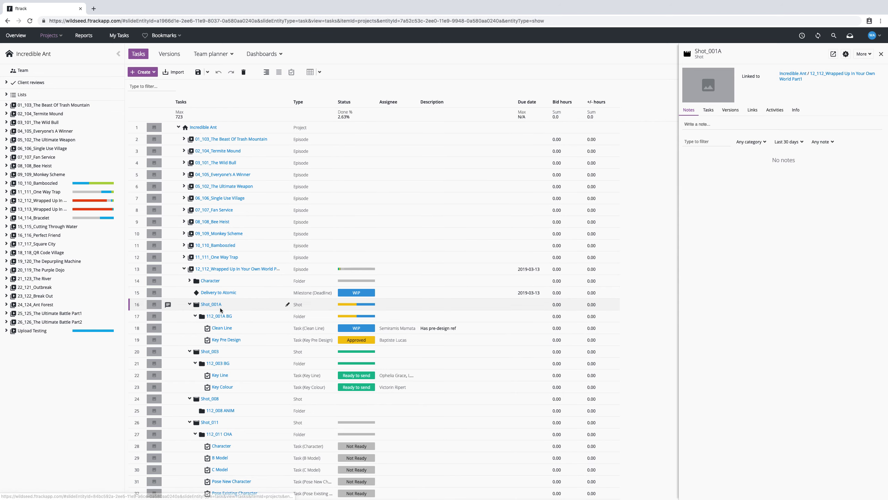
{"action": "left_click", "coordinate": [195, 316]}
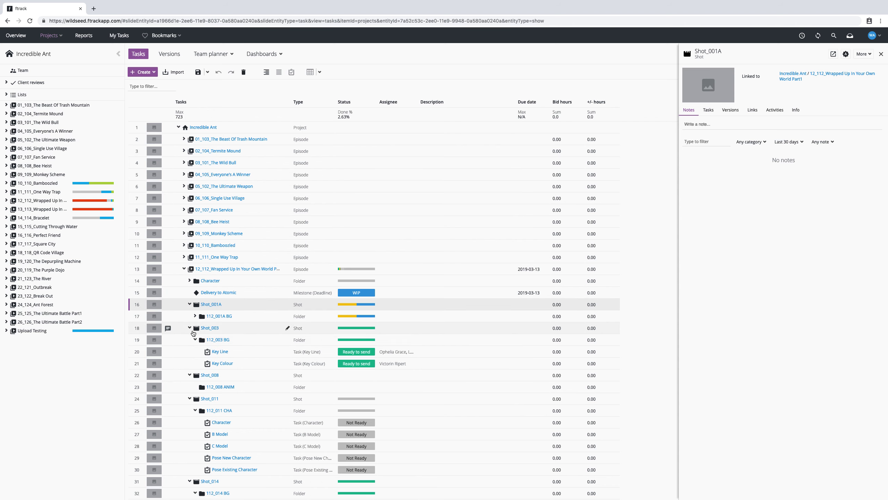
{"action": "left_click", "coordinate": [189, 328]}
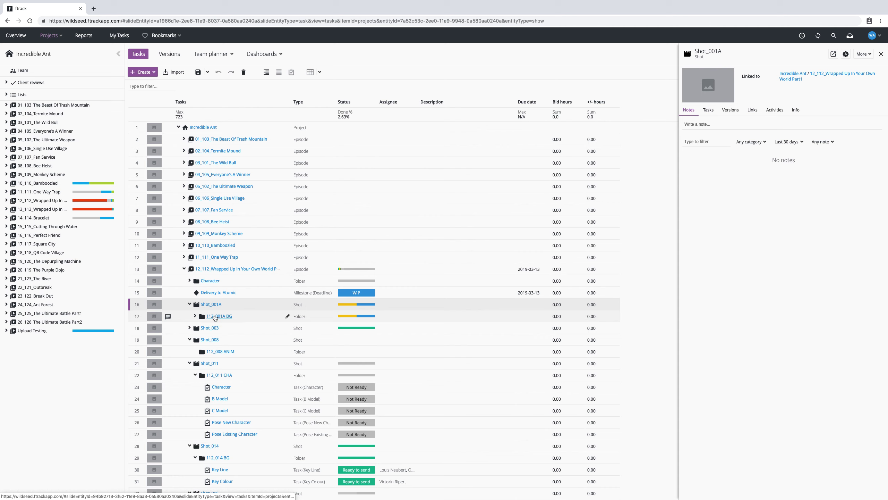
{"action": "left_click", "coordinate": [239, 317]}
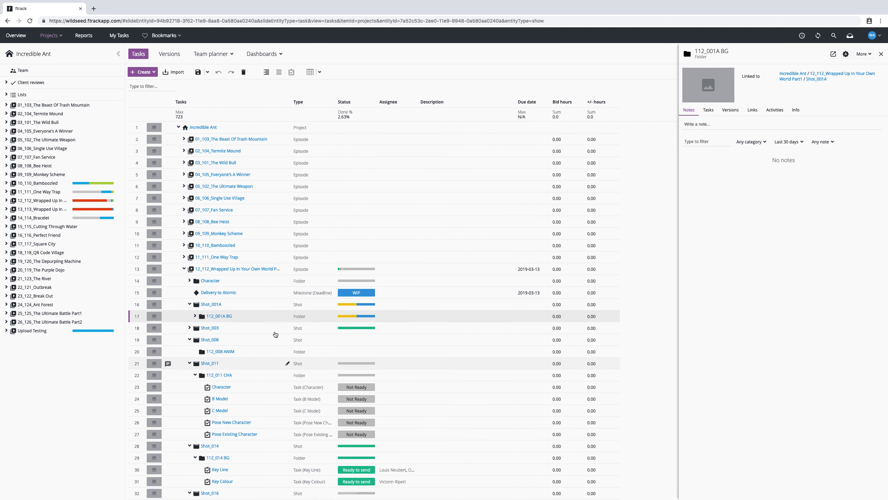
{"action": "left_click", "coordinate": [190, 327]}
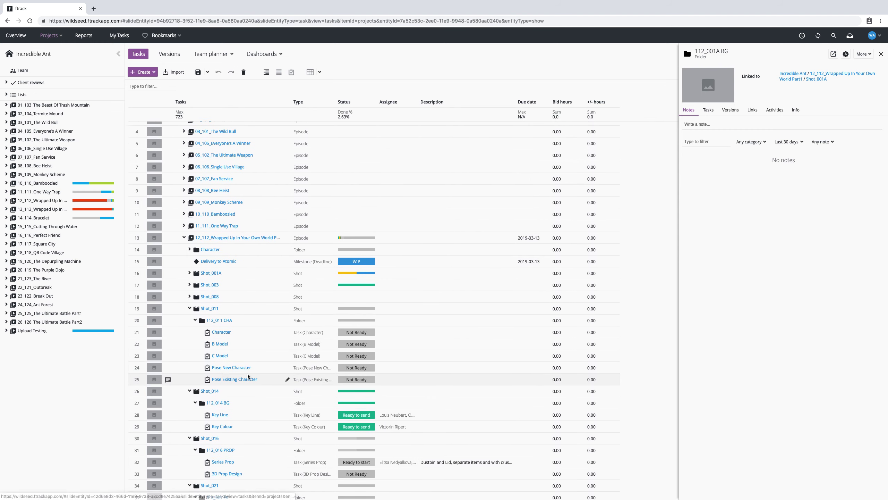
{"action": "scroll", "coordinate": [247, 373], "scroll_direction": "down", "scroll_amount": 3}
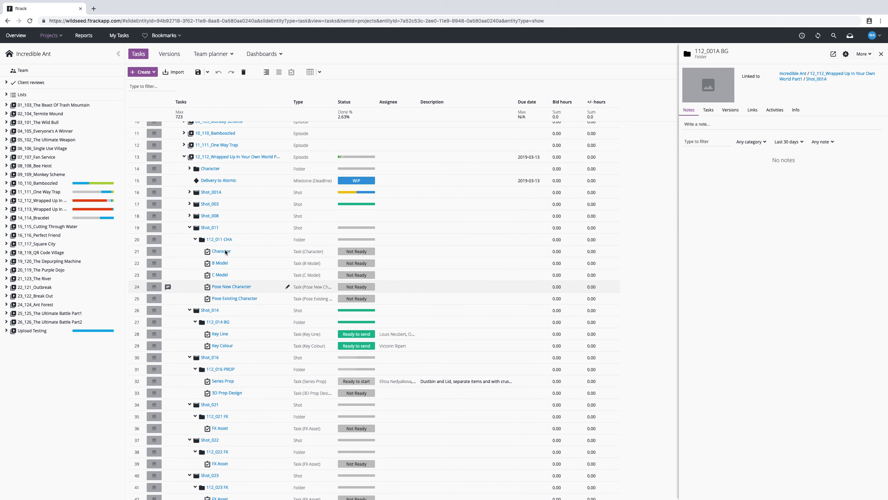
{"action": "left_click", "coordinate": [194, 240]}
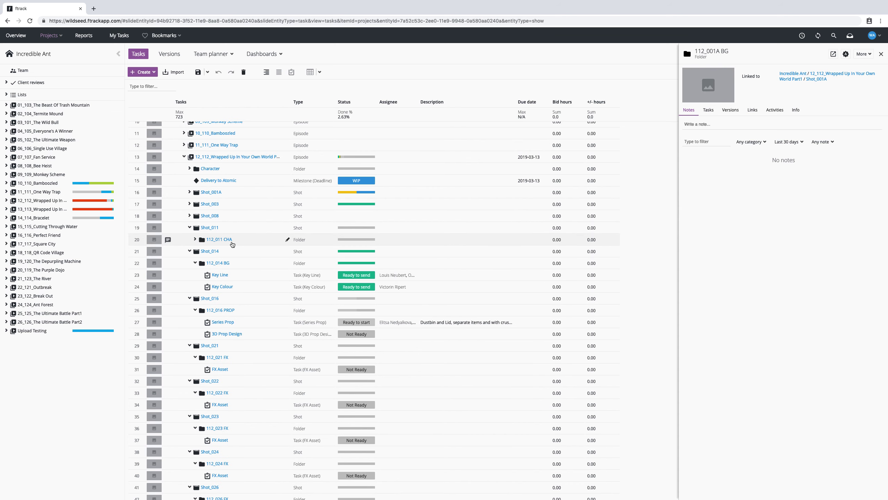
{"action": "scroll", "coordinate": [224, 244], "scroll_direction": "up", "scroll_amount": 1}
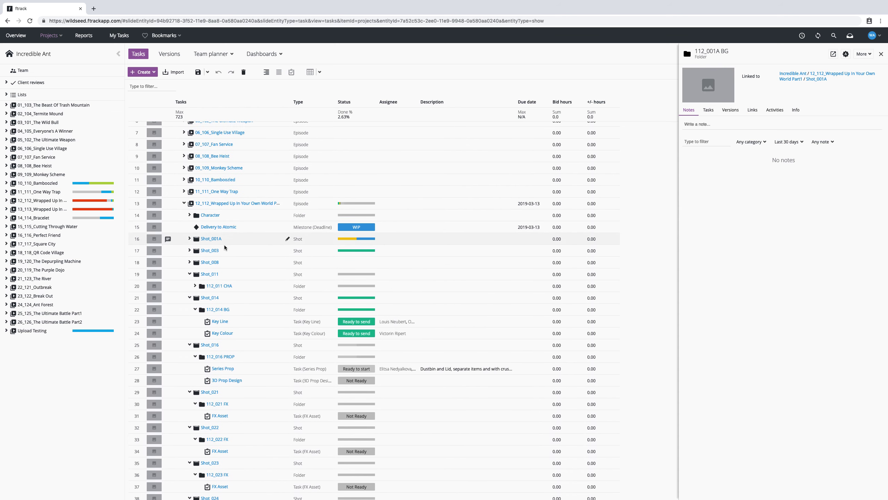
{"action": "left_click", "coordinate": [194, 286]}
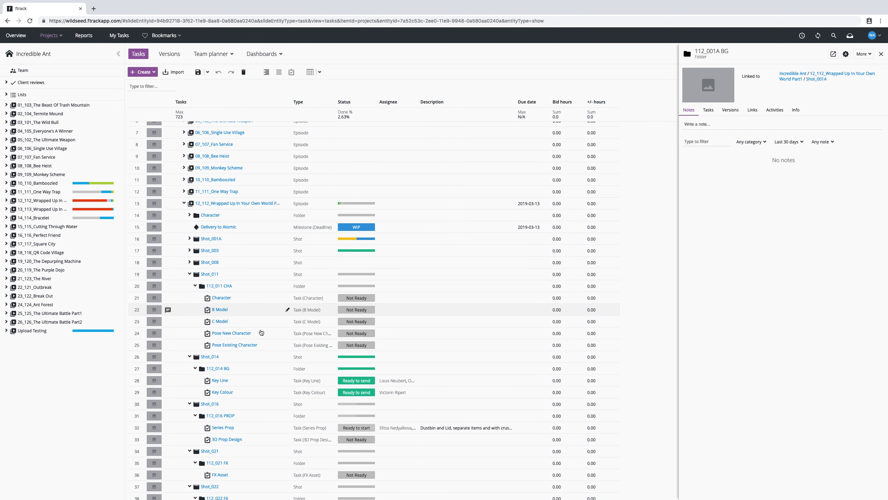
{"action": "left_click", "coordinate": [189, 273]}
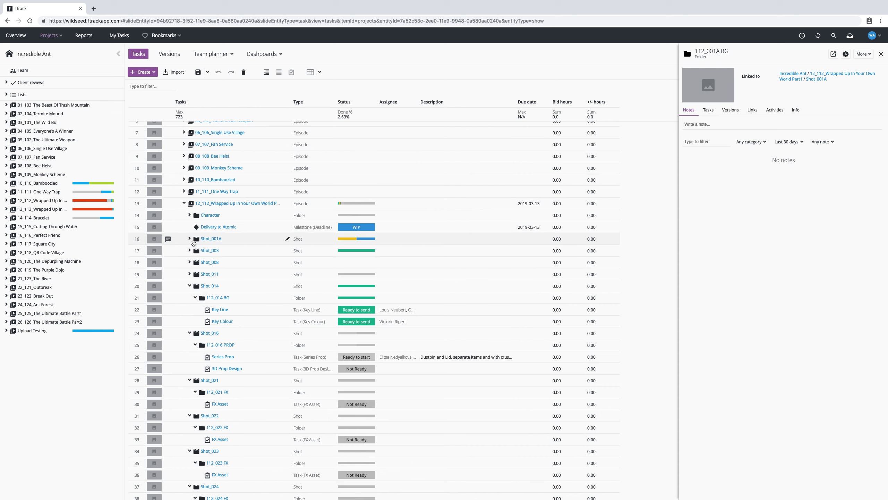
{"action": "left_click", "coordinate": [190, 250]}
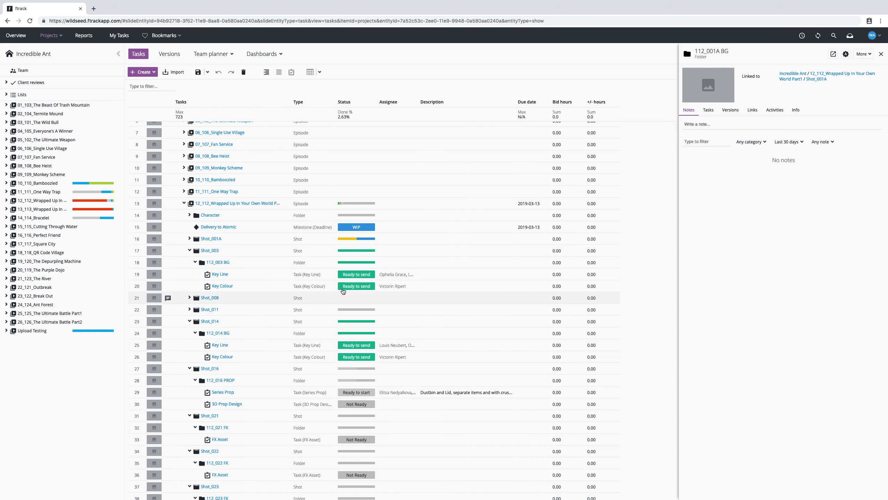
Inspect the 112_003 BG folder and the fields of its Key Line and Key Colour tasks.
{"action": "left_click", "coordinate": [214, 263]}
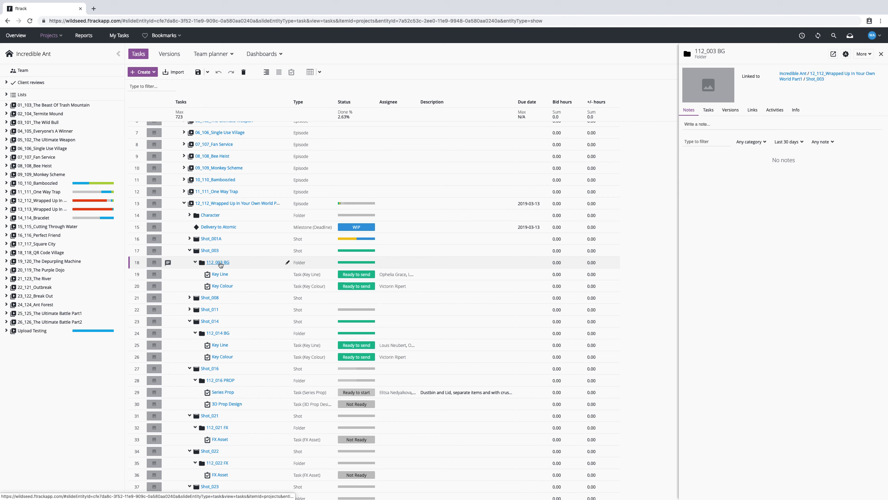
{"action": "left_click", "coordinate": [257, 277]}
{"action": "left_click", "coordinate": [241, 287]}
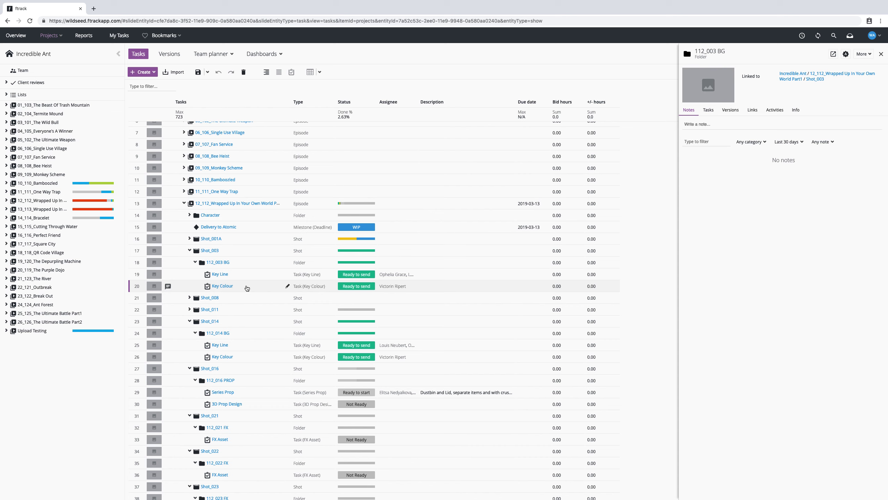
{"action": "double_click", "coordinate": [224, 277]}
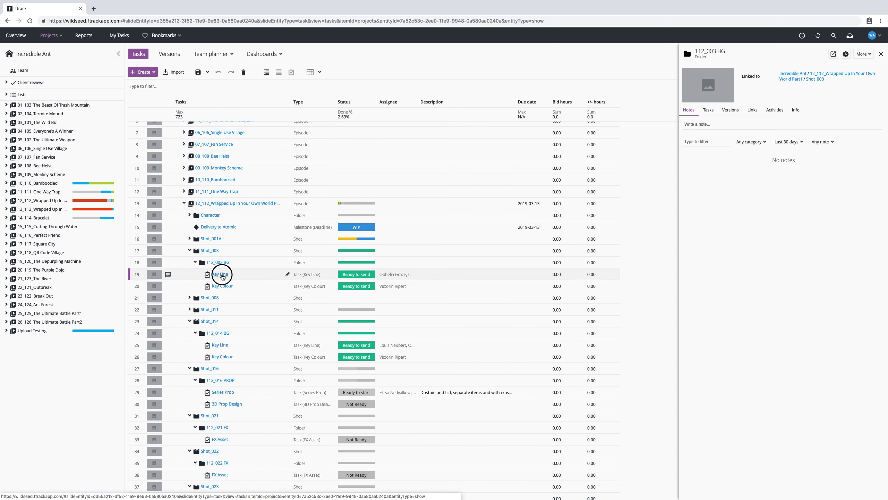
{"action": "left_click", "coordinate": [201, 273]}
{"action": "left_click", "coordinate": [438, 277]}
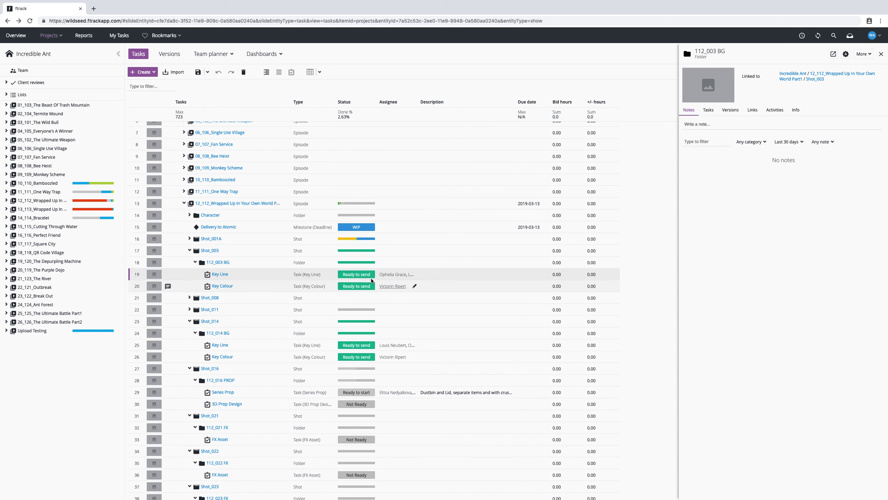
{"action": "left_click", "coordinate": [357, 277]}
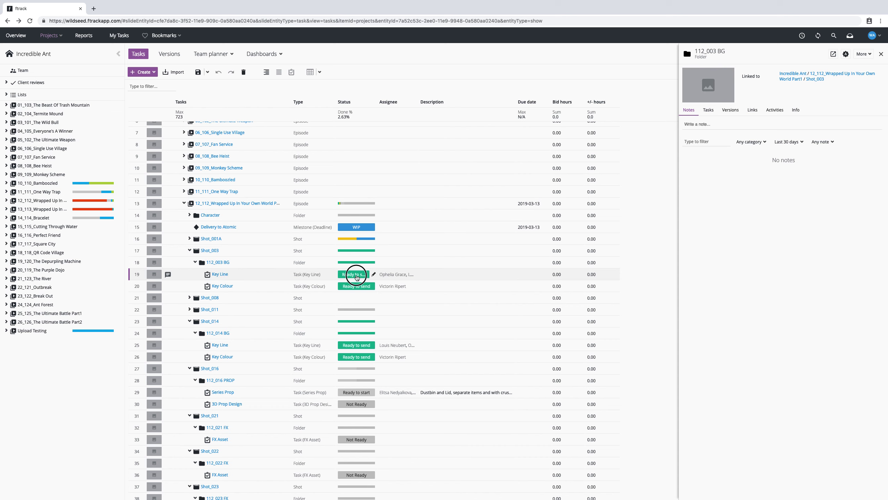
{"action": "left_click", "coordinate": [420, 278]}
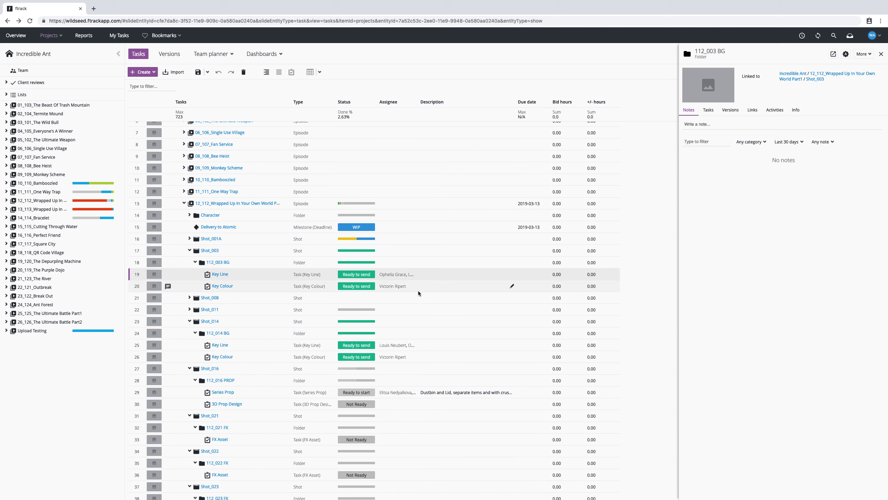
Edit Shot_003's assignee, searching the user list for "ed", then collapse Shot_003.
{"action": "left_click", "coordinate": [399, 251]}
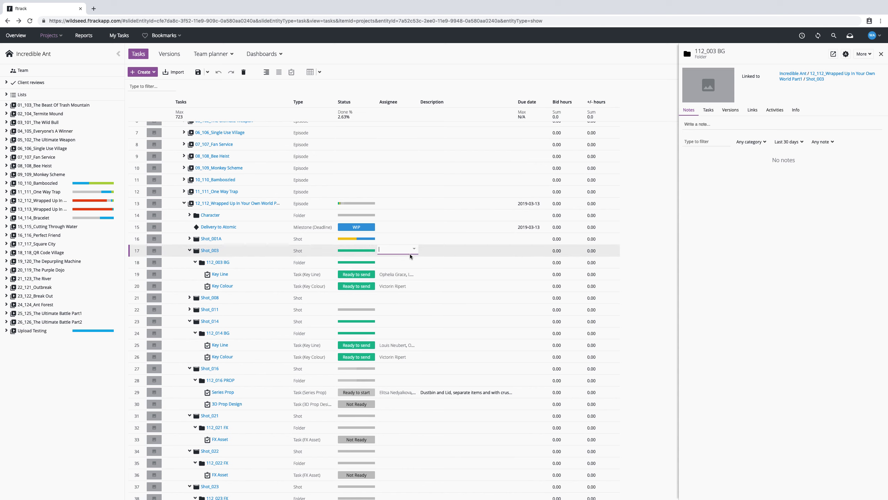
{"action": "left_click", "coordinate": [413, 250]}
{"action": "left_click", "coordinate": [394, 249]}
{"action": "type", "text": "ed"}
{"action": "left_click", "coordinate": [415, 249]}
{"action": "left_click", "coordinate": [437, 255]}
{"action": "left_click", "coordinate": [190, 250]}
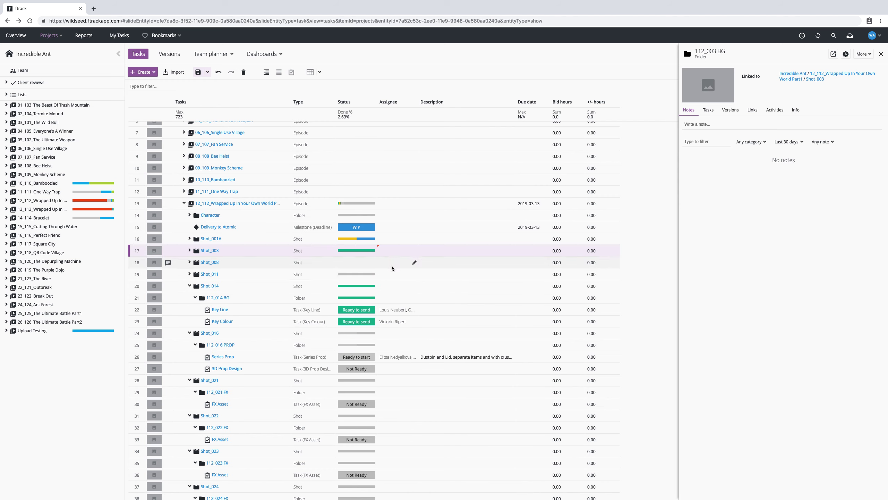
Collapse the 12_112 episode back to the project's episode list.
{"action": "scroll", "coordinate": [416, 274], "scroll_direction": "down", "scroll_amount": 12}
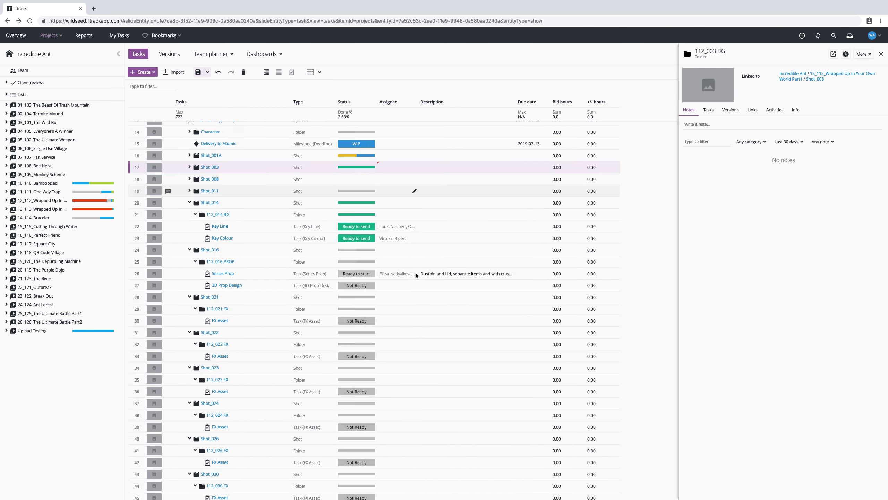
{"action": "scroll", "coordinate": [415, 273], "scroll_direction": "up", "scroll_amount": 14}
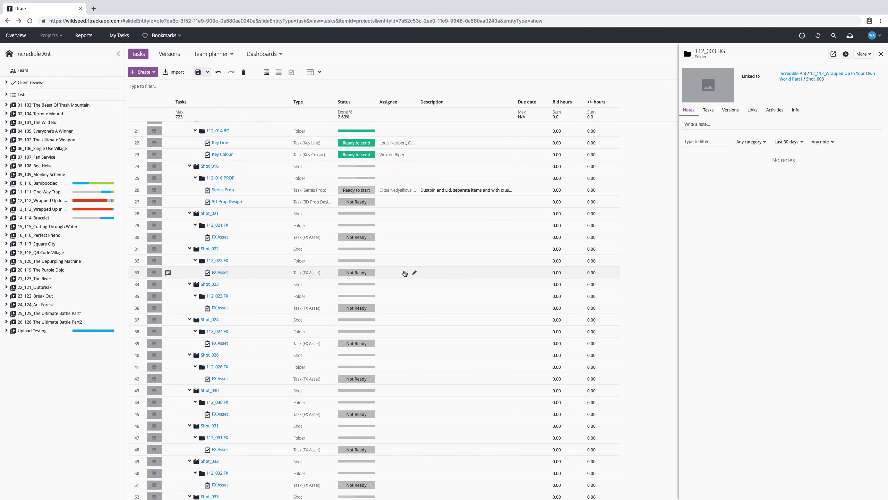
{"action": "left_click", "coordinate": [183, 268]}
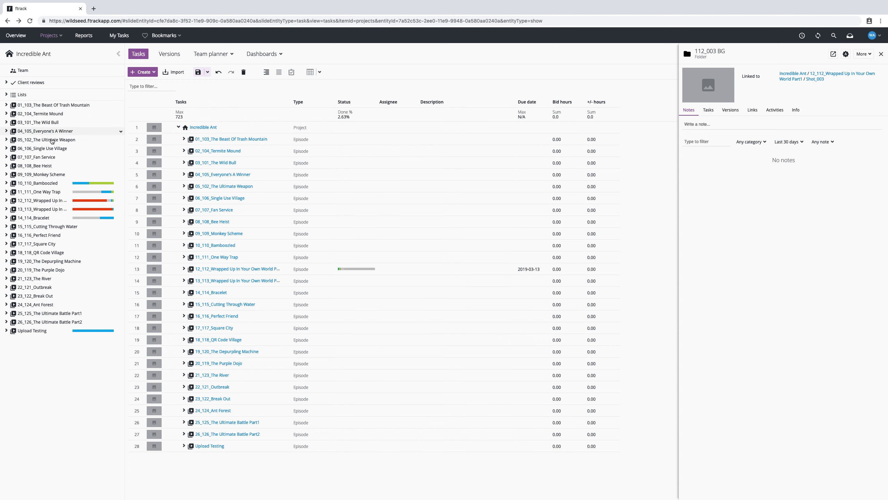
Open the 12_112 episode from the project tree, saving the pending changes.
{"action": "left_click", "coordinate": [43, 202]}
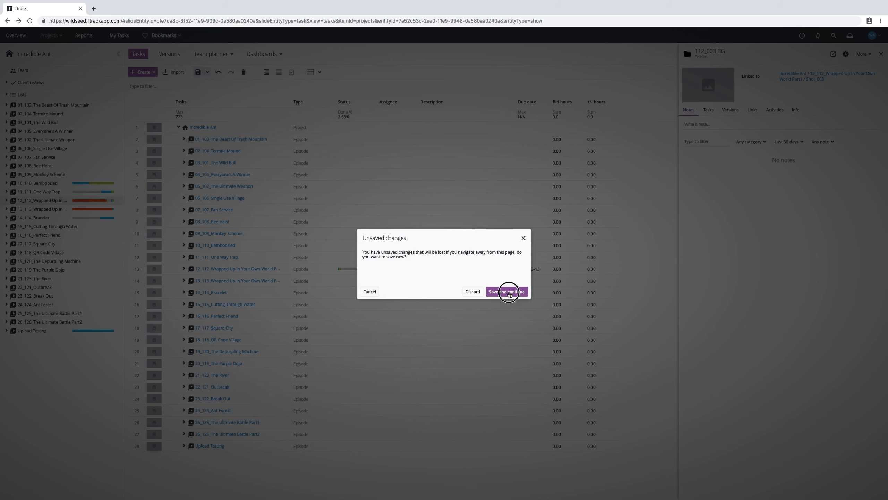
{"action": "left_click", "coordinate": [506, 292]}
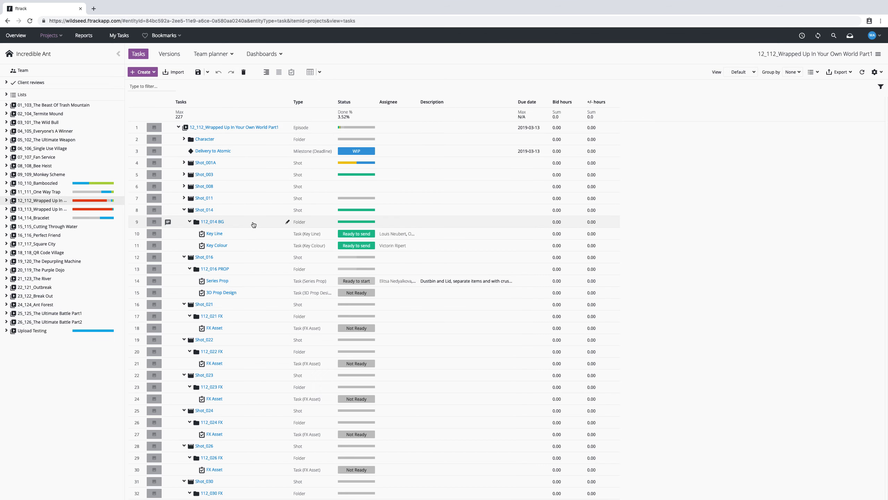
Open the Upload Testing episode and select Shot_001.
{"action": "scroll", "coordinate": [398, 242], "scroll_direction": "down", "scroll_amount": 2}
{"action": "left_click", "coordinate": [32, 330]}
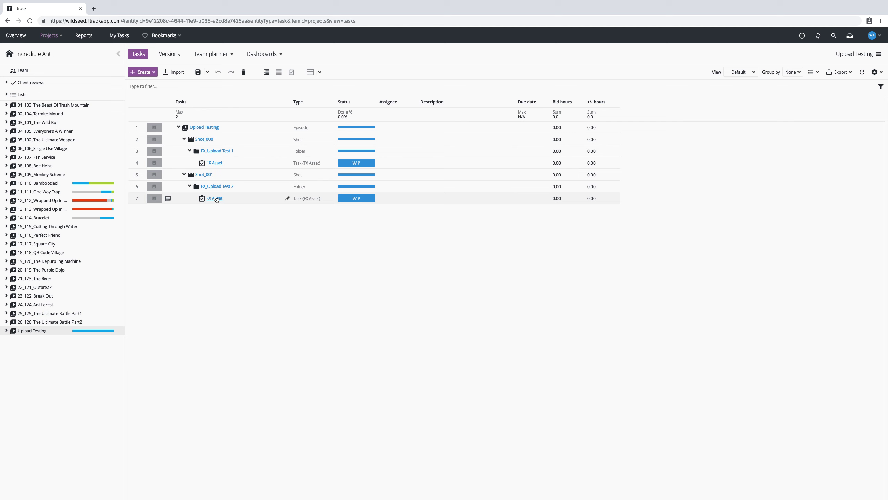
{"action": "left_click", "coordinate": [213, 186]}
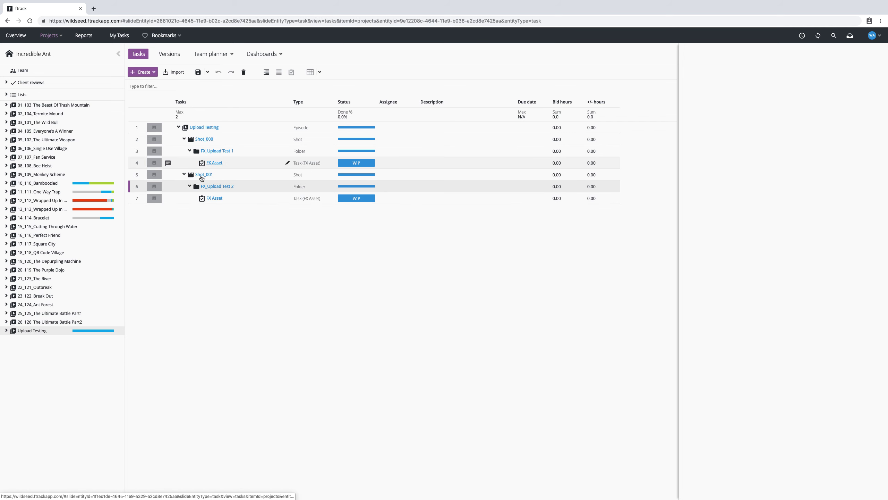
{"action": "left_click", "coordinate": [204, 174]}
Create a new folder under Shot_001 using the FX task template.
{"action": "left_click", "coordinate": [139, 73]}
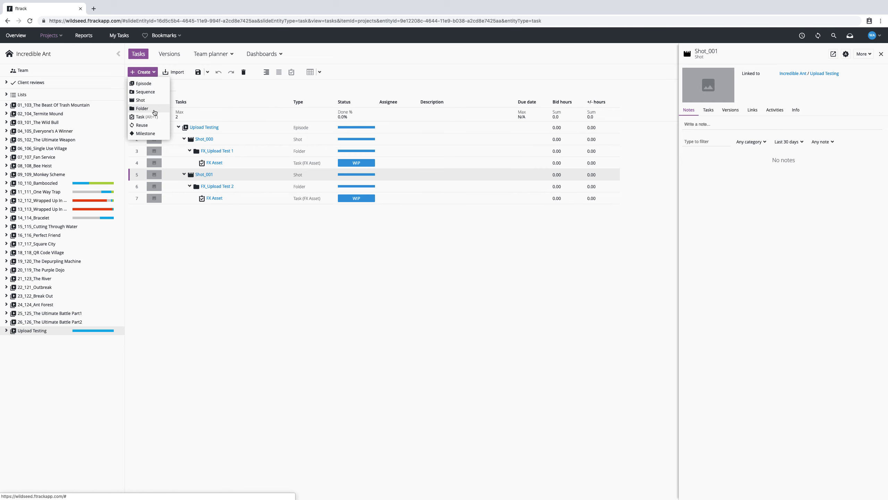
{"action": "left_click", "coordinate": [154, 109]}
{"action": "type", "text": "FX"}
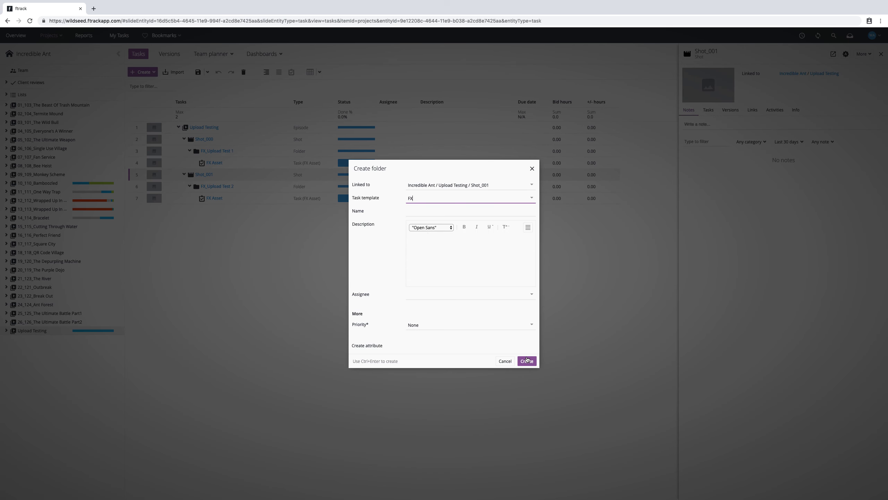
{"action": "left_click", "coordinate": [527, 360]}
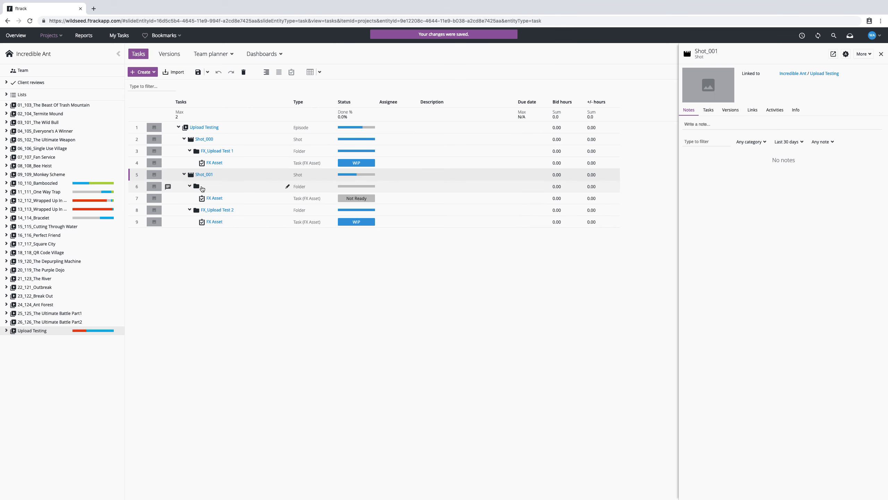
Name the new folder Shot_002 and select its FX Asset task.
{"action": "left_click", "coordinate": [209, 189]}
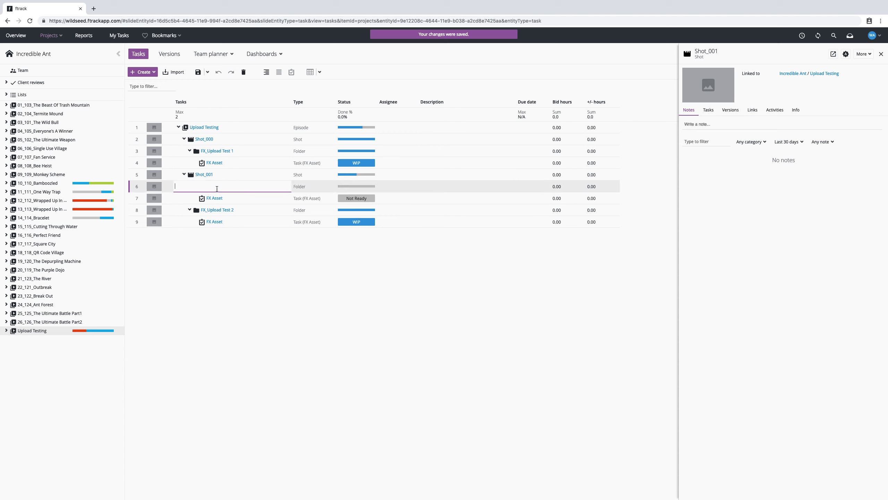
{"action": "type", "text": "Shot_002"}
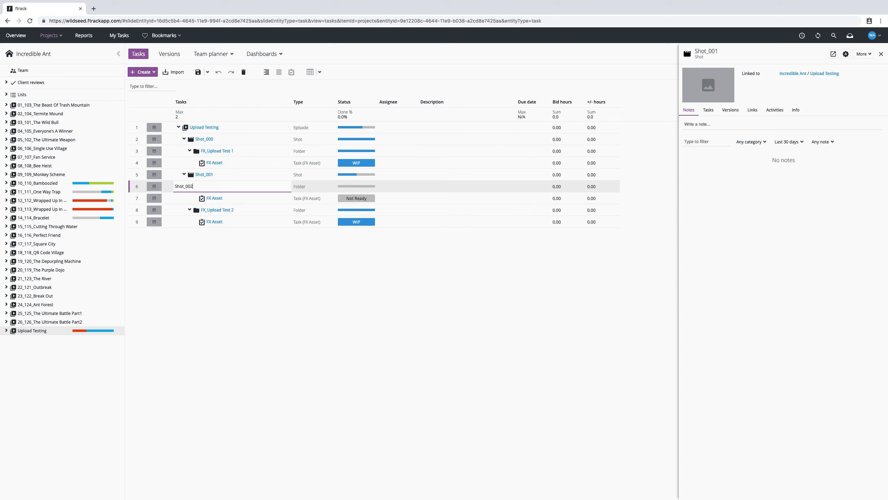
{"action": "key", "text": "Return"}
{"action": "left_click", "coordinate": [214, 197]}
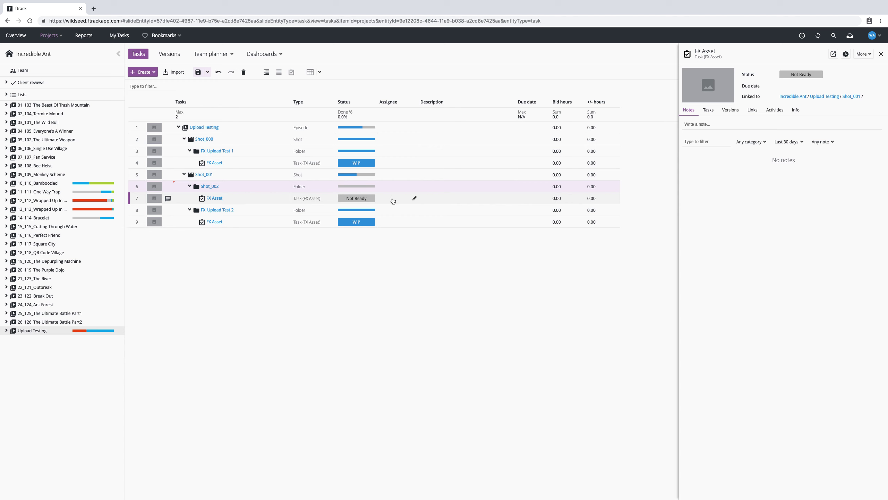
Set the Shot_002 FX Asset task's status to Ready to start and assign it to an artist.
{"action": "left_click", "coordinate": [354, 201]}
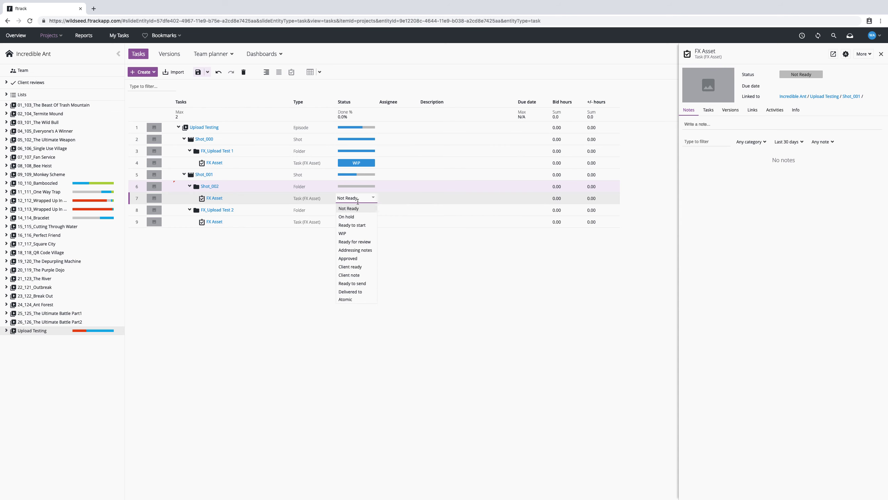
{"action": "left_click", "coordinate": [364, 228]}
{"action": "left_click", "coordinate": [397, 200]}
{"action": "left_click", "coordinate": [415, 196]}
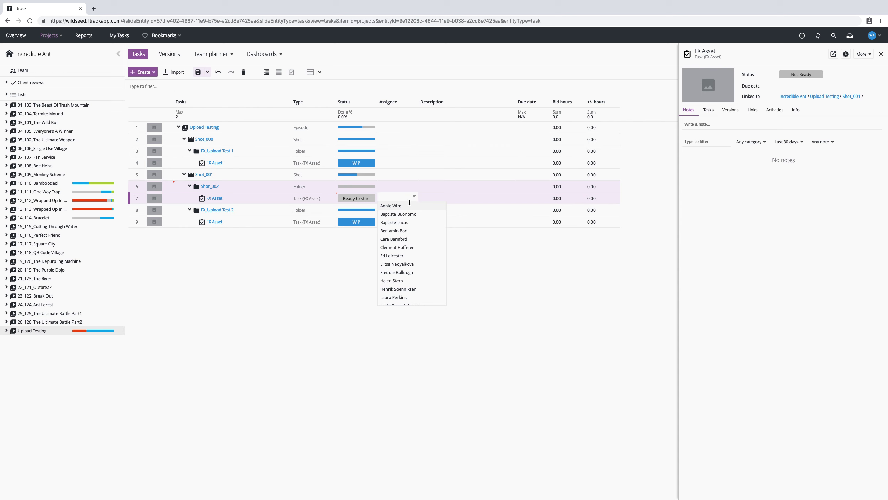
{"action": "left_click", "coordinate": [409, 258]}
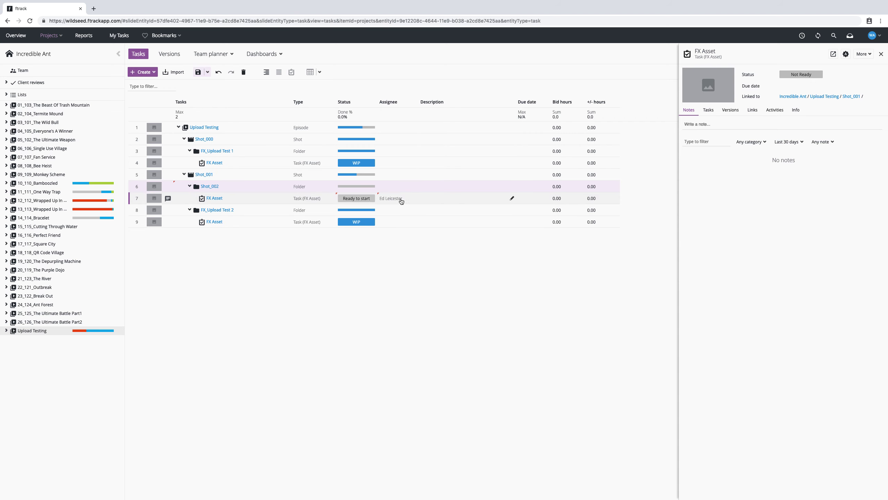
Exit full screen and close the FX Asset details panel.
{"action": "mouse_move", "coordinate": [74, 1]}
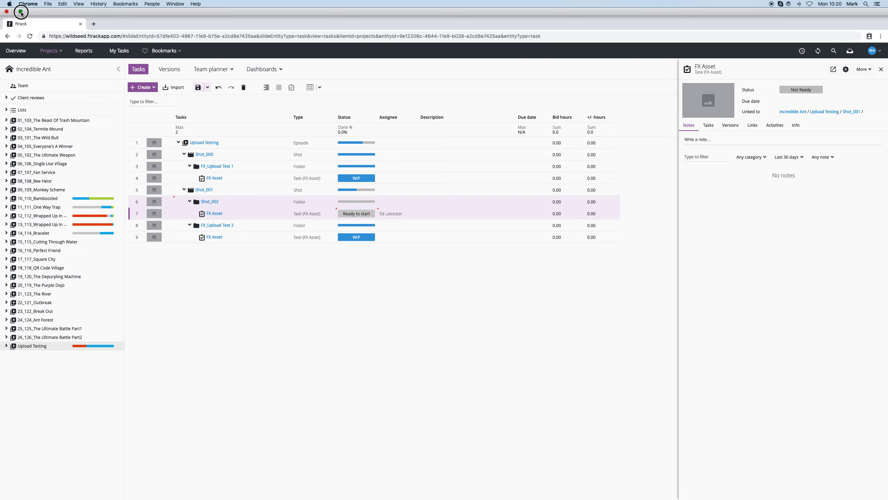
{"action": "left_click", "coordinate": [21, 12]}
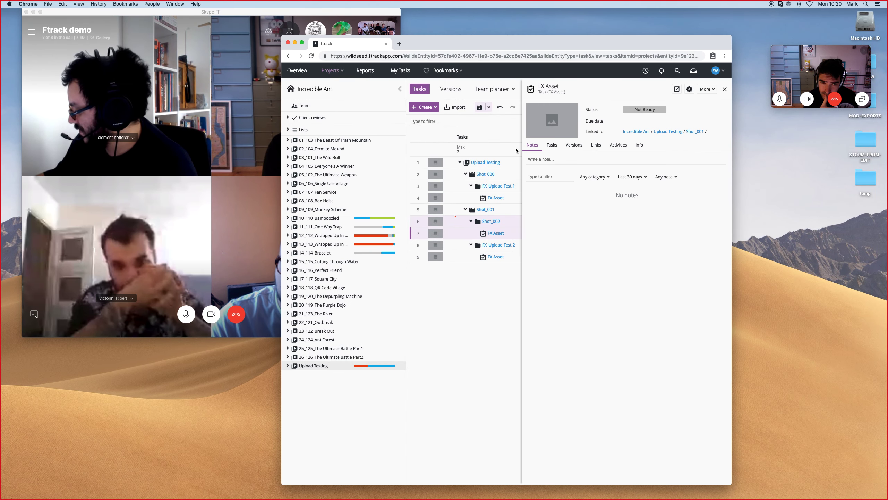
{"action": "left_click", "coordinate": [725, 89]}
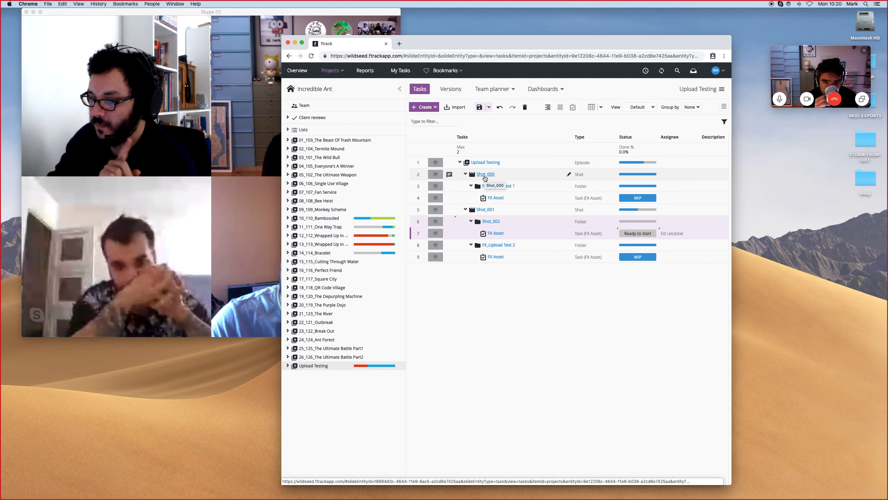
Arrange a second browser window beside the manager's, showing the artist's My Tasks board.
{"action": "left_click_drag", "start_coordinate": [439, 46], "coordinate": [563, 50]}
{"action": "mouse_move", "coordinate": [469, 494]}
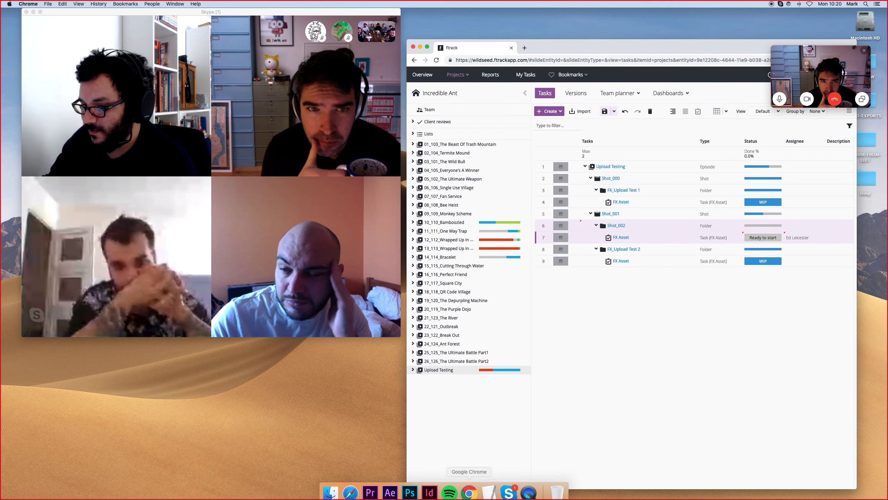
{"action": "left_click", "coordinate": [349, 488]}
{"action": "left_click_drag", "start_coordinate": [594, 44], "coordinate": [386, 40]}
{"action": "left_click", "coordinate": [489, 487]}
{"action": "left_click_drag", "start_coordinate": [342, 21], "coordinate": [581, 497]}
{"action": "left_click", "coordinate": [816, 305]}
{"action": "left_click_drag", "start_coordinate": [577, 46], "coordinate": [621, 62]}
{"action": "left_click_drag", "start_coordinate": [373, 35], "coordinate": [366, 58]}
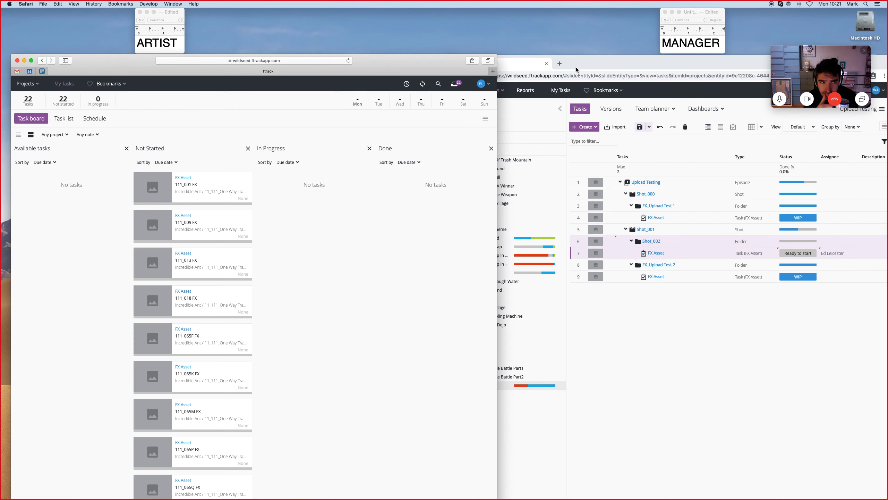
{"action": "left_click", "coordinate": [576, 70]}
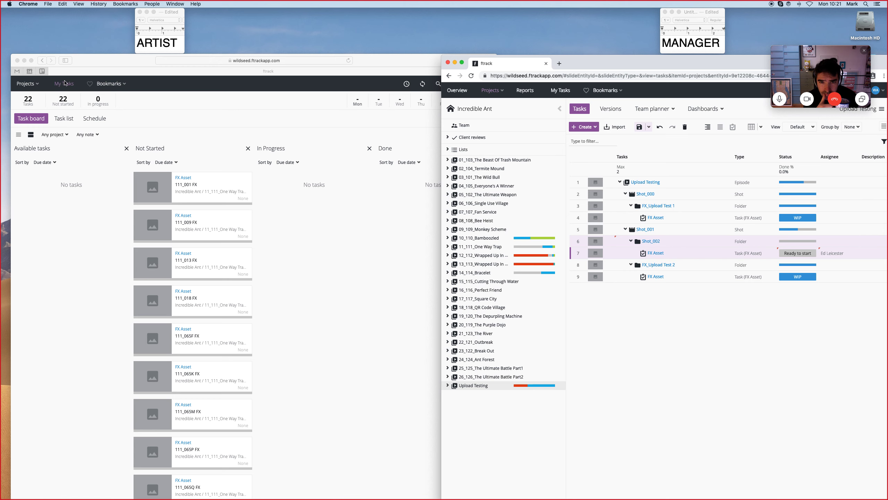
Browse the artist's inbox, account menu and Not Started task list.
{"action": "left_click", "coordinate": [249, 110]}
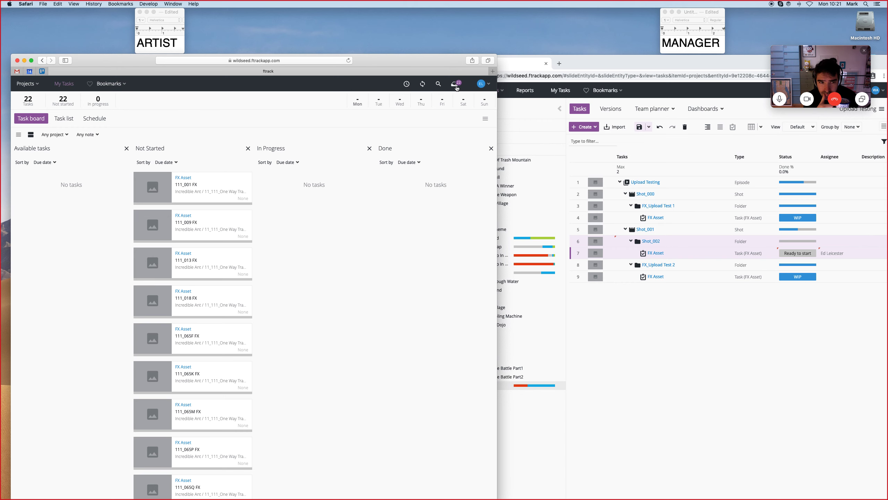
{"action": "left_click", "coordinate": [689, 331]}
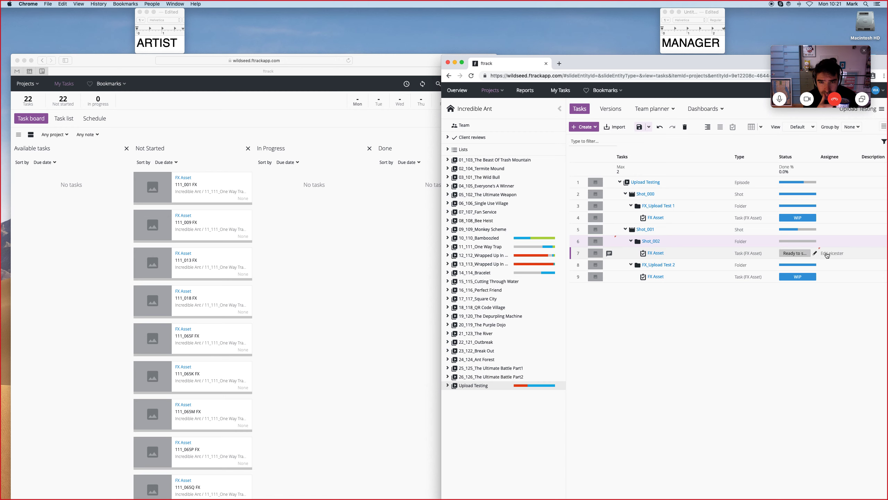
{"action": "left_click", "coordinate": [420, 208]}
{"action": "left_click", "coordinate": [457, 84]}
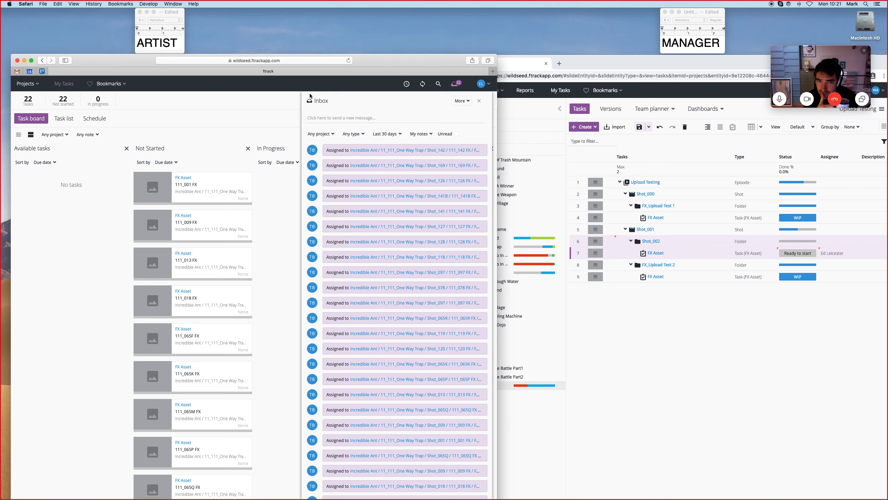
{"action": "left_click", "coordinate": [483, 87]}
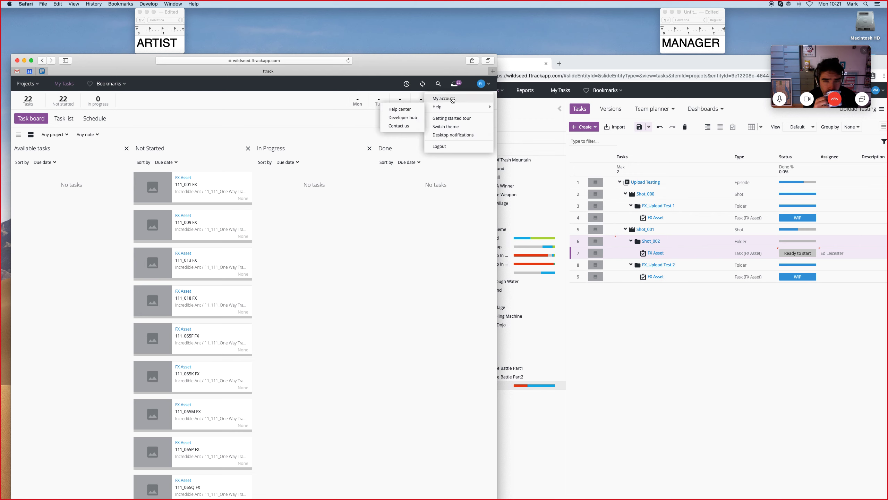
{"action": "left_click", "coordinate": [328, 144]}
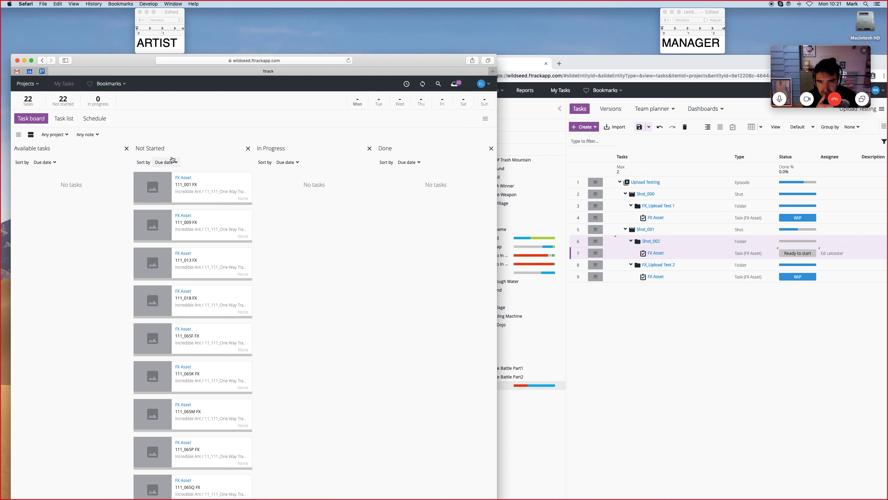
{"action": "scroll", "coordinate": [227, 315], "scroll_direction": "down", "scroll_amount": 15}
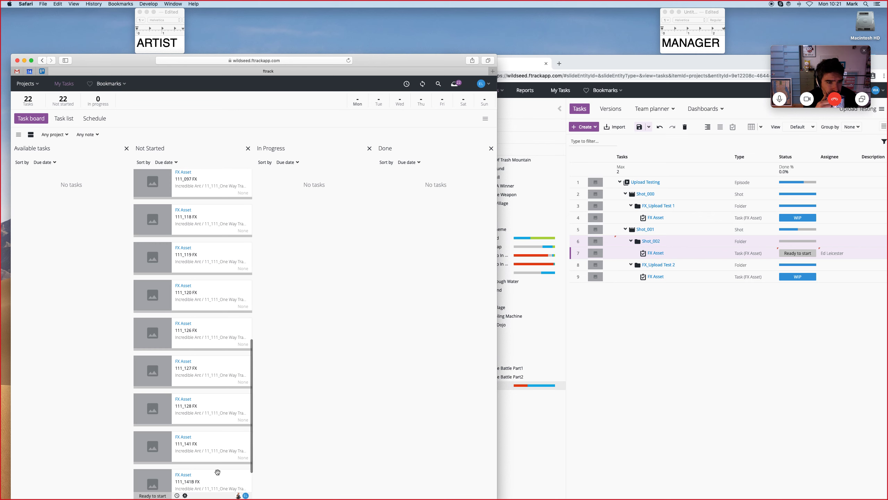
{"action": "scroll", "coordinate": [219, 472], "scroll_direction": "up", "scroll_amount": 15}
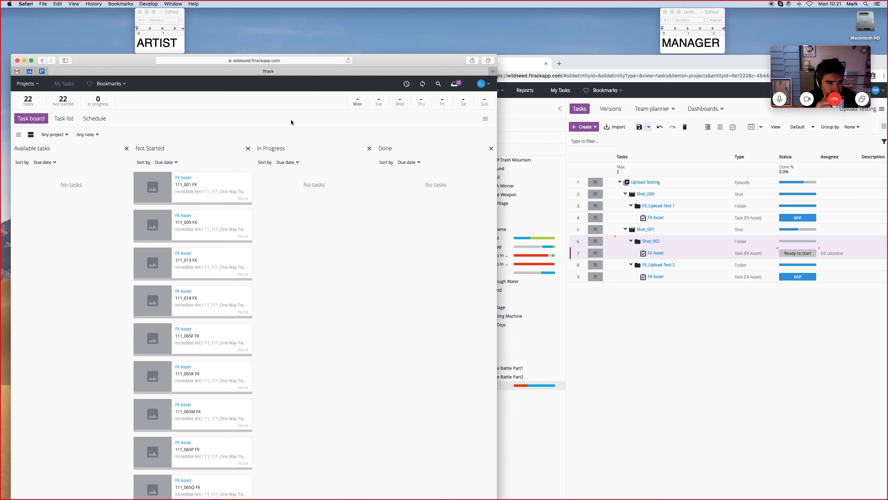
Enable saving changes automatically in the manager's task list.
{"action": "left_click", "coordinate": [729, 287]}
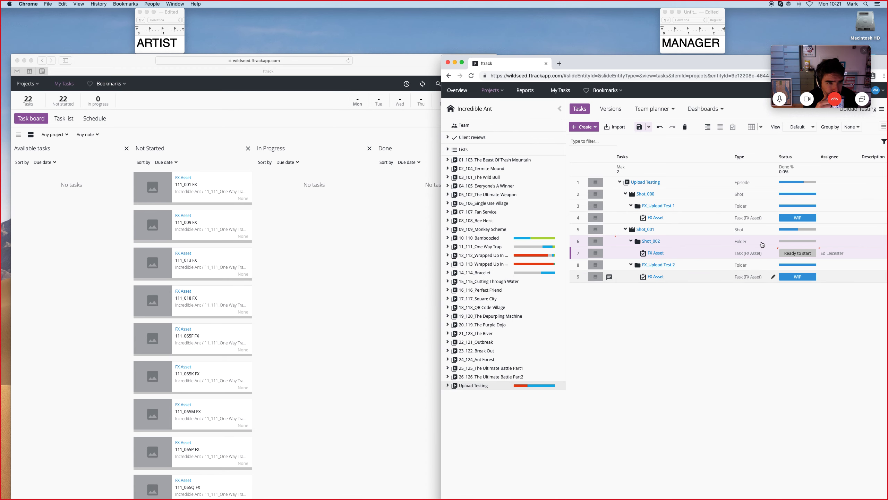
{"action": "left_click", "coordinate": [649, 128]}
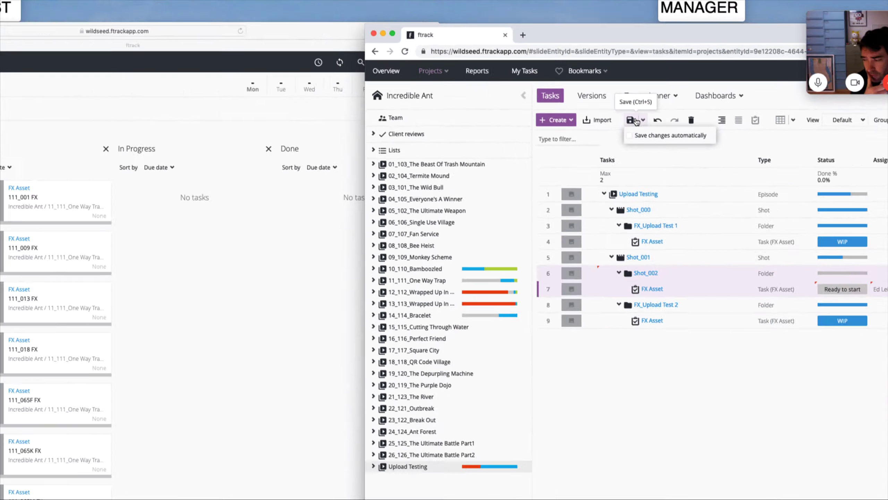
{"action": "left_click", "coordinate": [853, 233]}
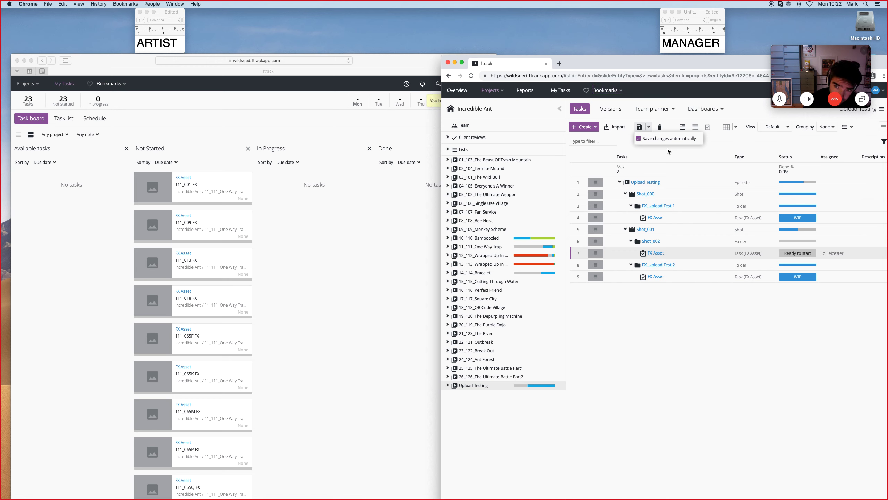
{"action": "left_click", "coordinate": [700, 313]}
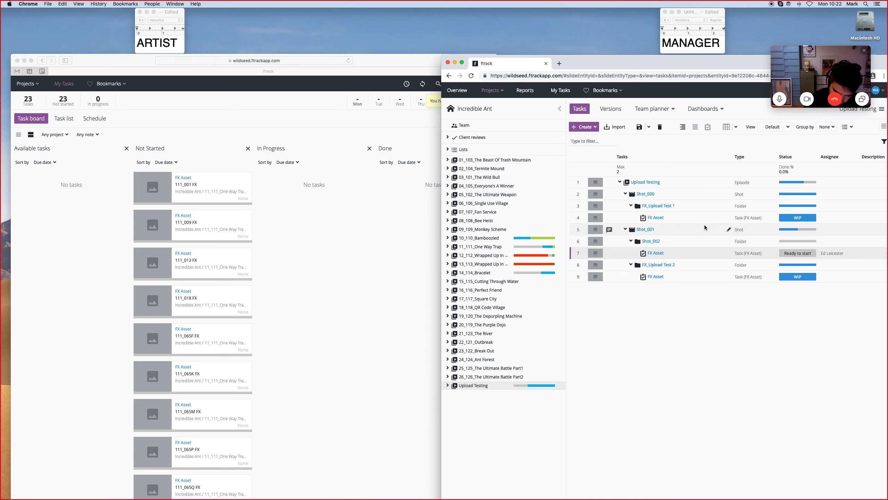
Check the artist's inbox for the new assignment and scroll through the Not Started tasks.
{"action": "left_click", "coordinate": [312, 232]}
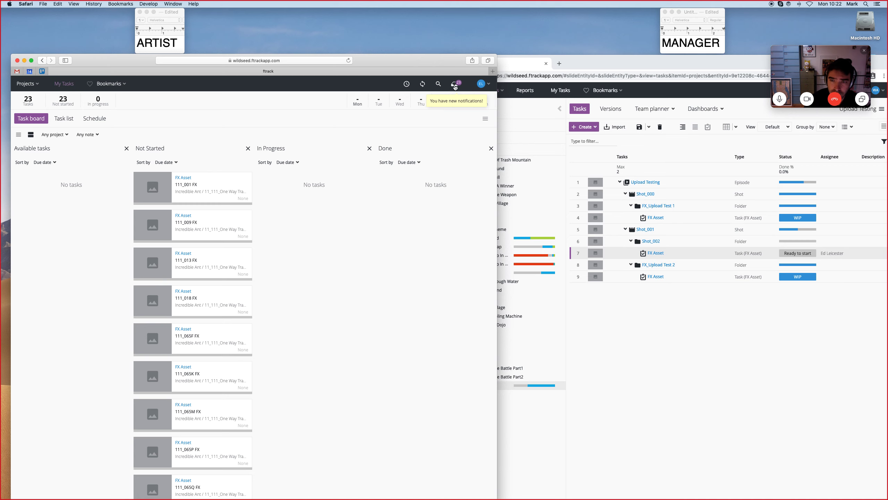
{"action": "left_click", "coordinate": [454, 84]}
{"action": "left_click", "coordinate": [434, 153]}
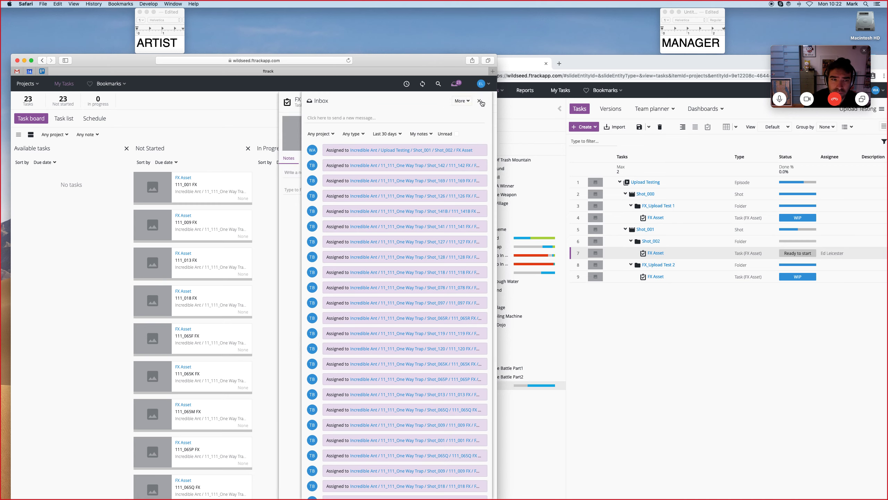
{"action": "left_click", "coordinate": [479, 100]}
{"action": "left_click", "coordinate": [490, 102]}
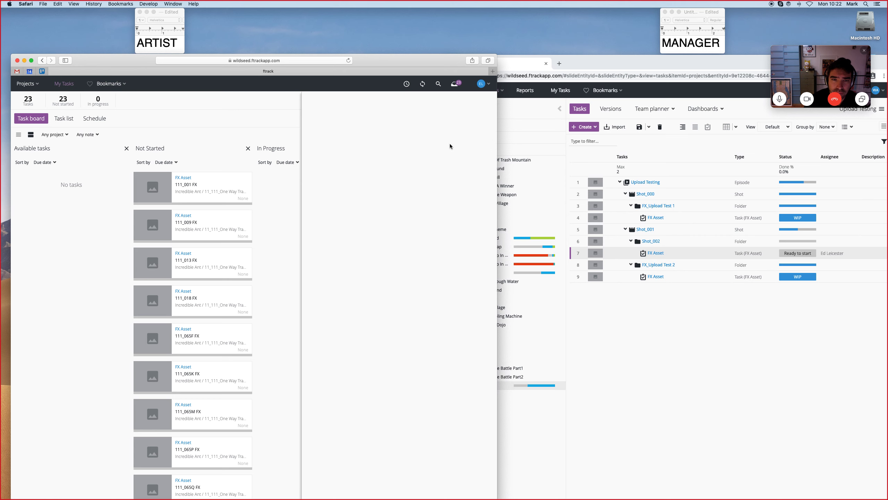
{"action": "scroll", "coordinate": [246, 278], "scroll_direction": "down", "scroll_amount": 15}
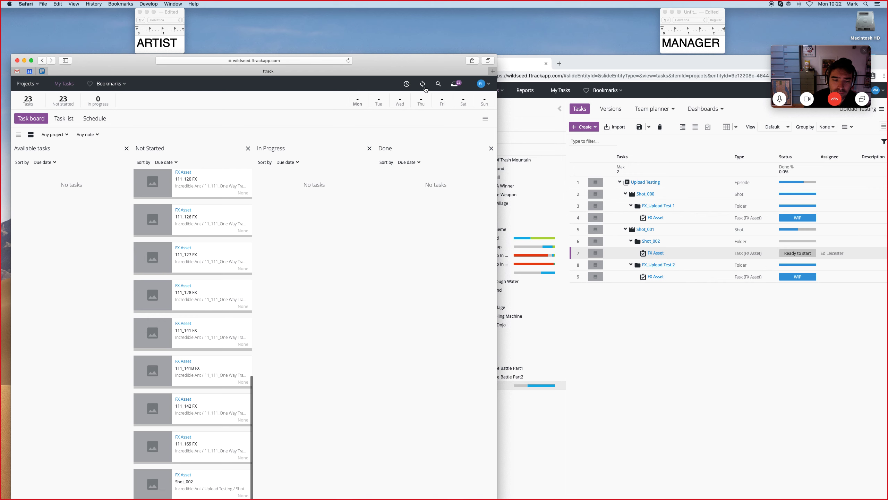
Start the time logger on the Upload Testing / Shot_001 / Shot_002 FX Asset task.
{"action": "left_click", "coordinate": [406, 84]}
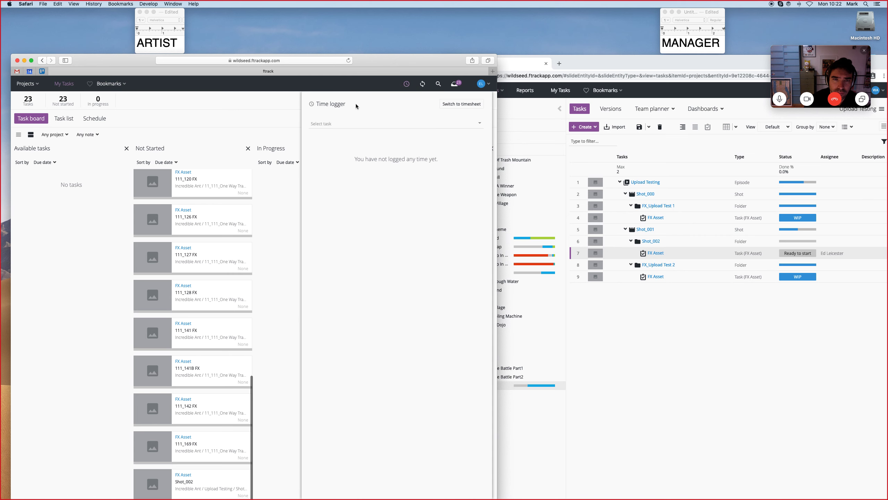
{"action": "left_click", "coordinate": [458, 122]}
{"action": "scroll", "coordinate": [386, 196], "scroll_direction": "down", "scroll_amount": 3}
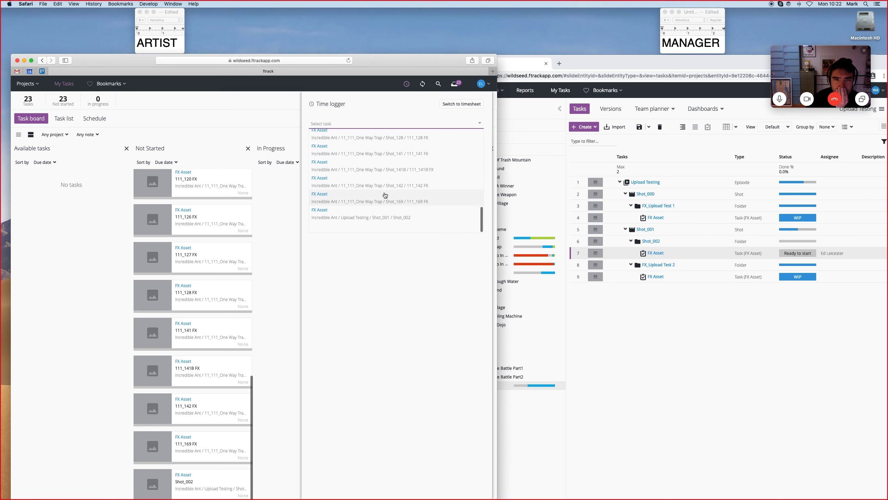
{"action": "left_click", "coordinate": [391, 222]}
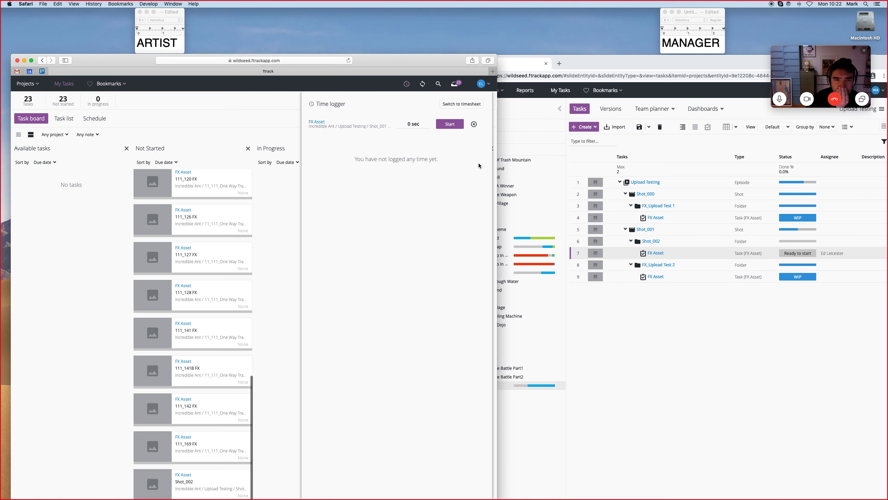
{"action": "left_click", "coordinate": [451, 125]}
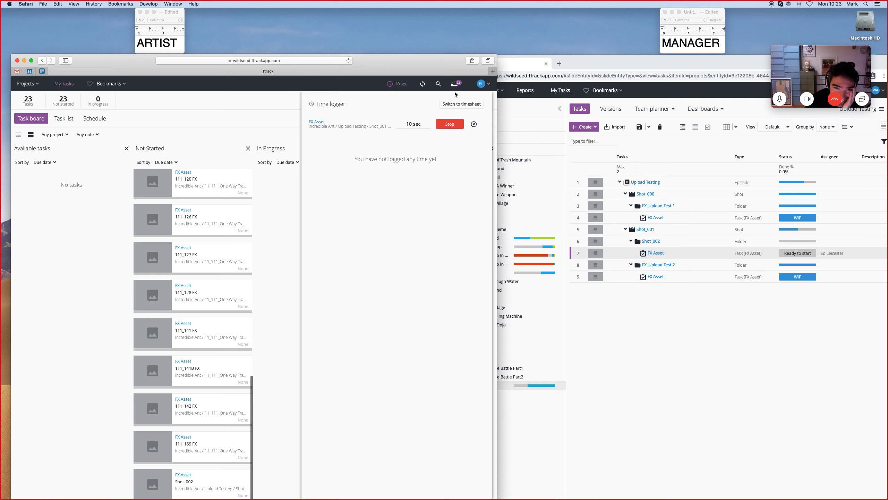
Move the Shot_002 FX Asset card to In Progress with the WIP status.
{"action": "left_click", "coordinate": [391, 85]}
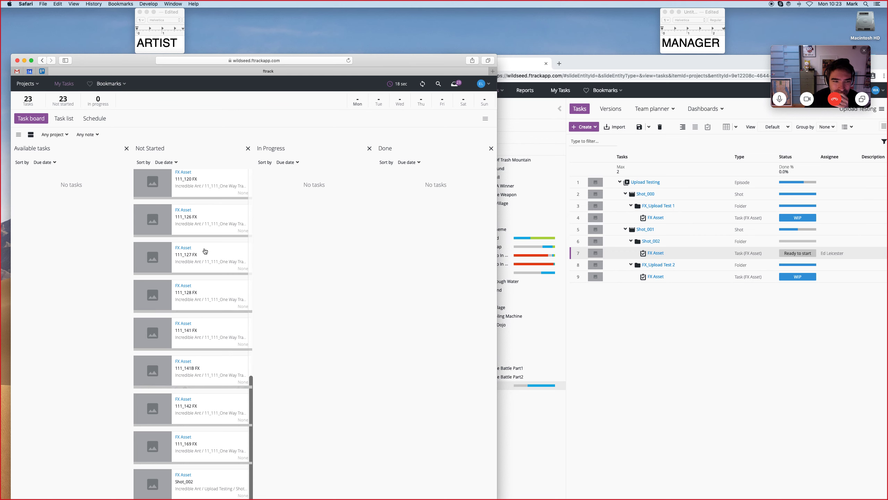
{"action": "left_click_drag", "start_coordinate": [166, 484], "coordinate": [301, 204]}
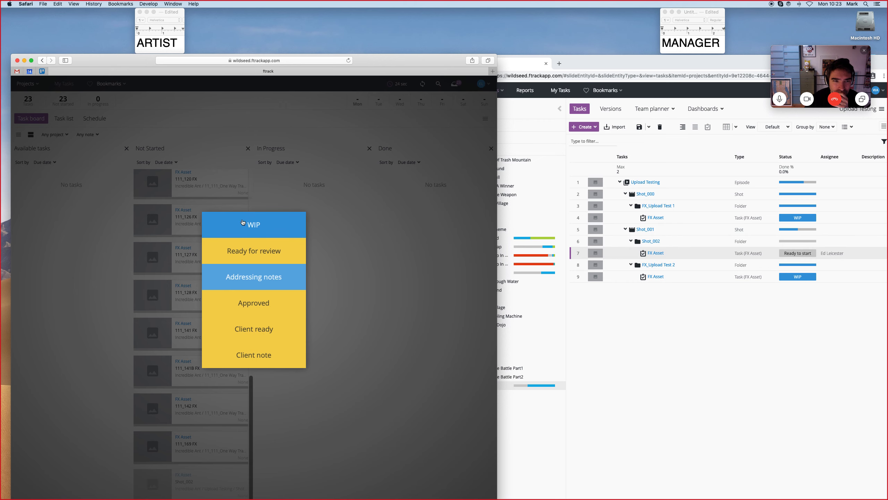
{"action": "left_click", "coordinate": [255, 224]}
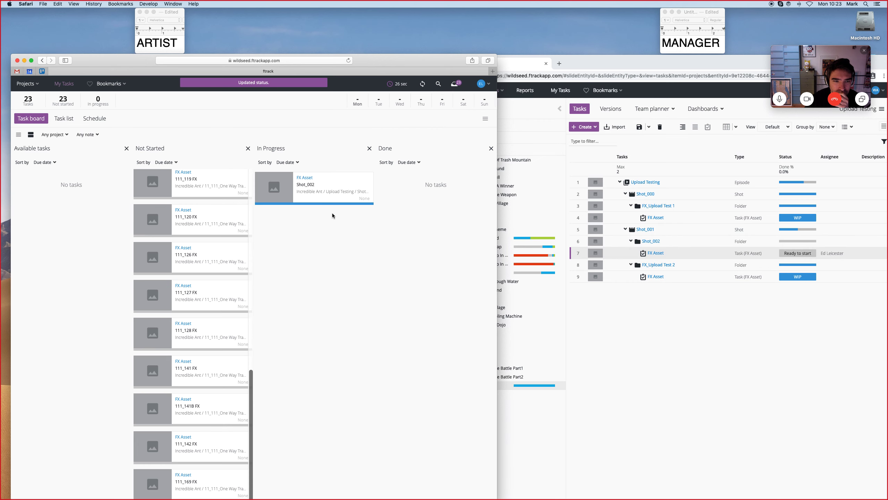
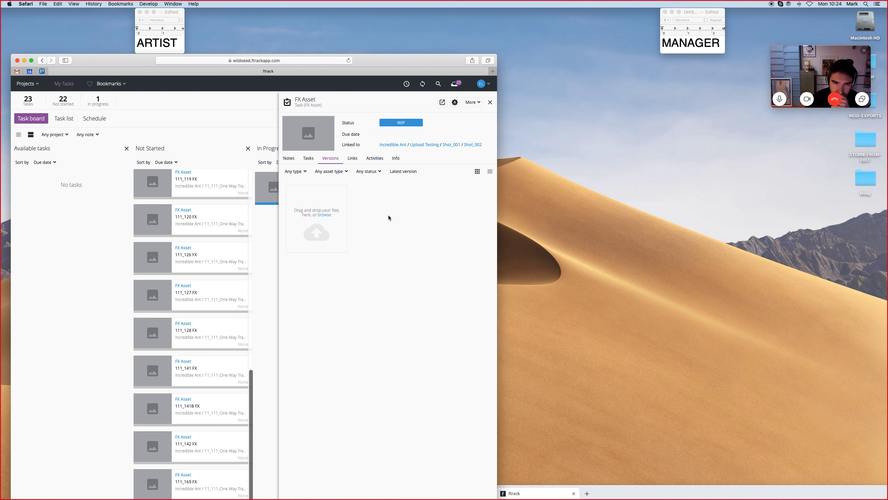
Upload the IA_104_SC186-Bee-Pollen-Bomb_EL_V005.mp4 file from the temp folder as a new version of the Shot_002 FX Asset task.
{"action": "double_click", "coordinate": [863, 178]}
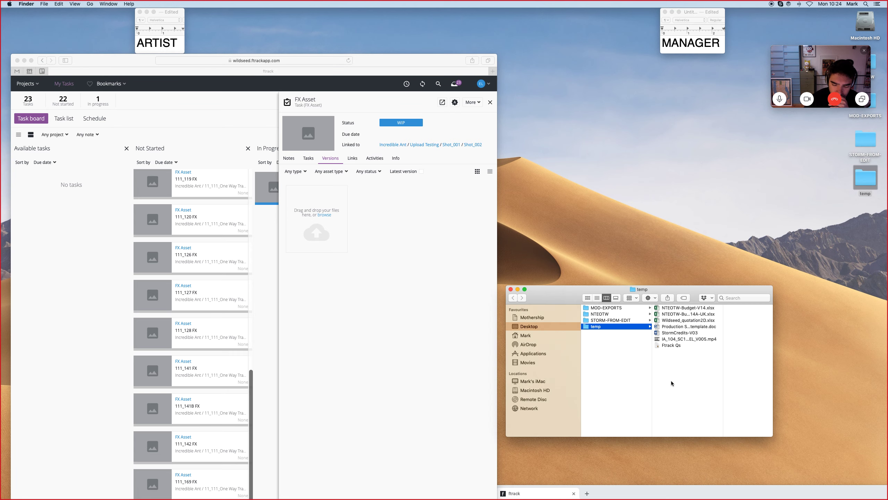
{"action": "left_click", "coordinate": [688, 339]}
{"action": "left_click_drag", "start_coordinate": [658, 339], "coordinate": [313, 225]}
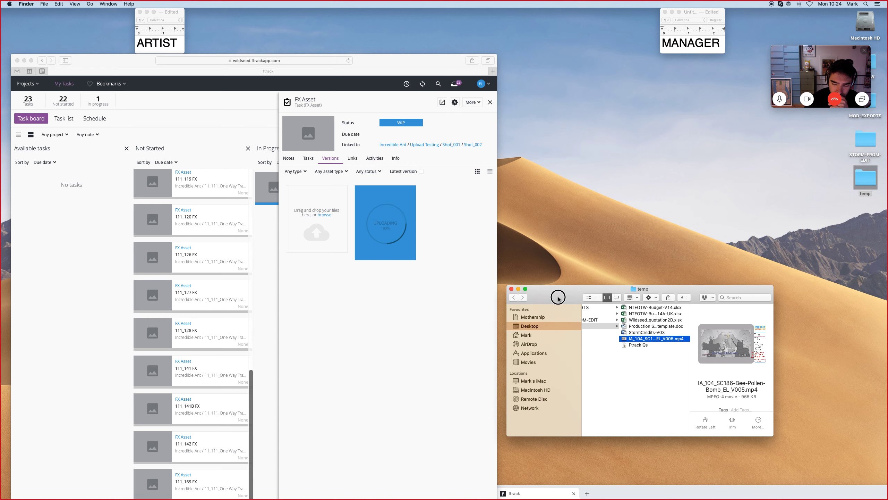
{"action": "left_click_drag", "start_coordinate": [559, 297], "coordinate": [629, 268]}
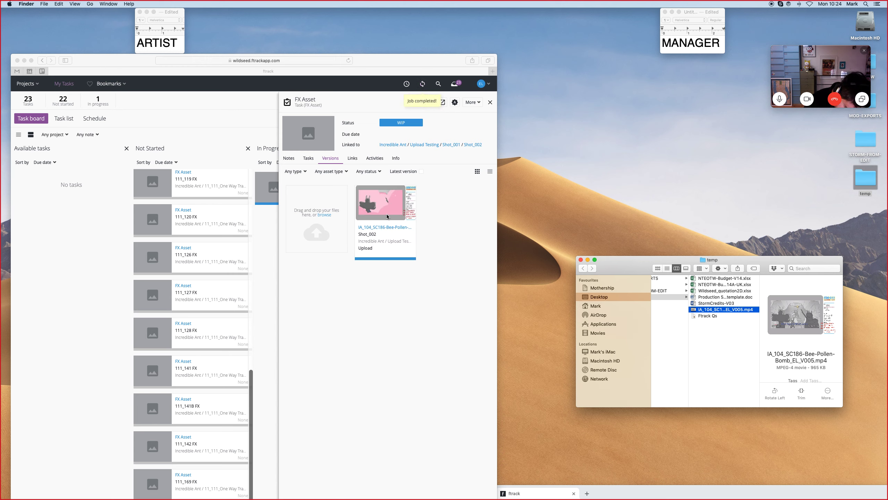
{"action": "left_click", "coordinate": [580, 259]}
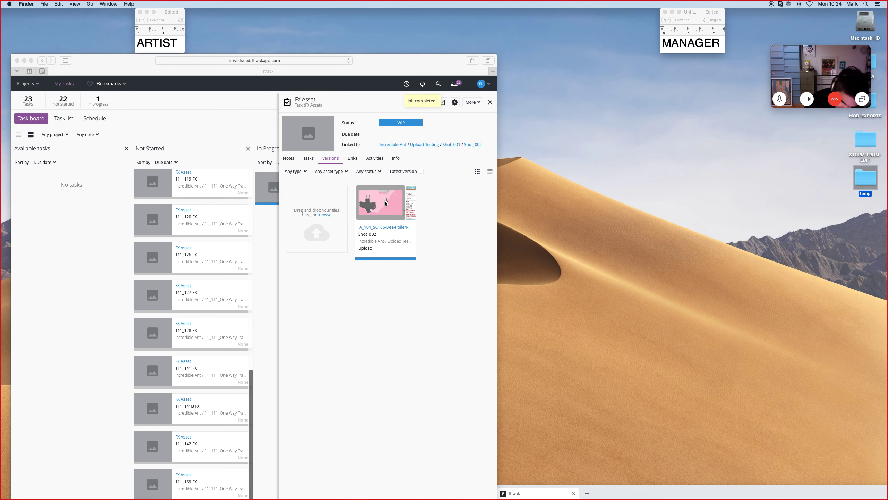
Set the artist's Shot_002 FX Asset task status to Ready for review and close the task panel.
{"action": "left_click_drag", "start_coordinate": [372, 63], "coordinate": [401, 58]}
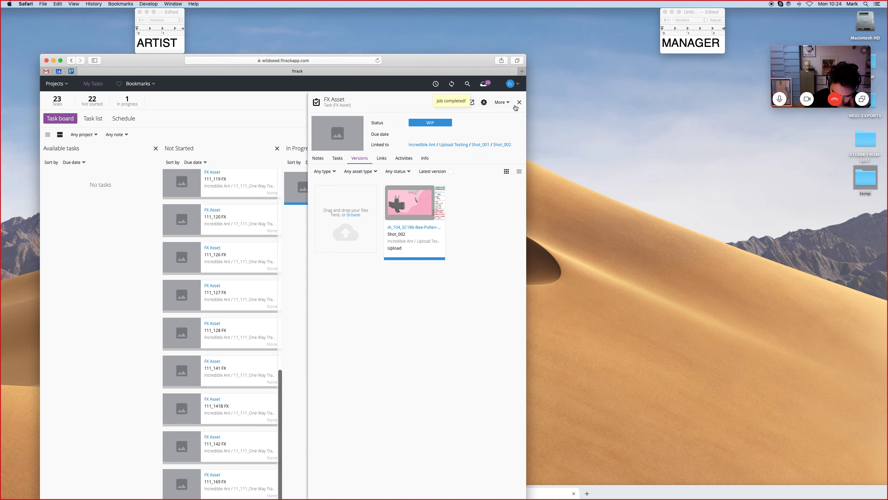
{"action": "left_click", "coordinate": [421, 123]}
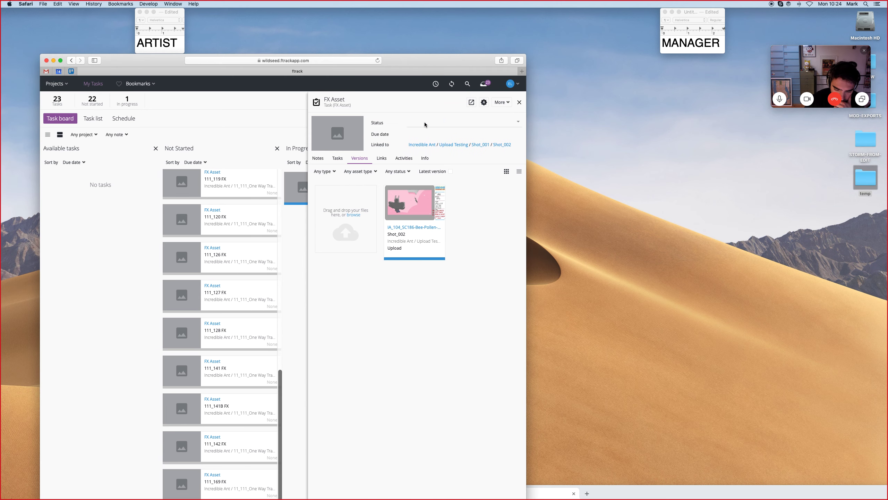
{"action": "left_click", "coordinate": [446, 168]}
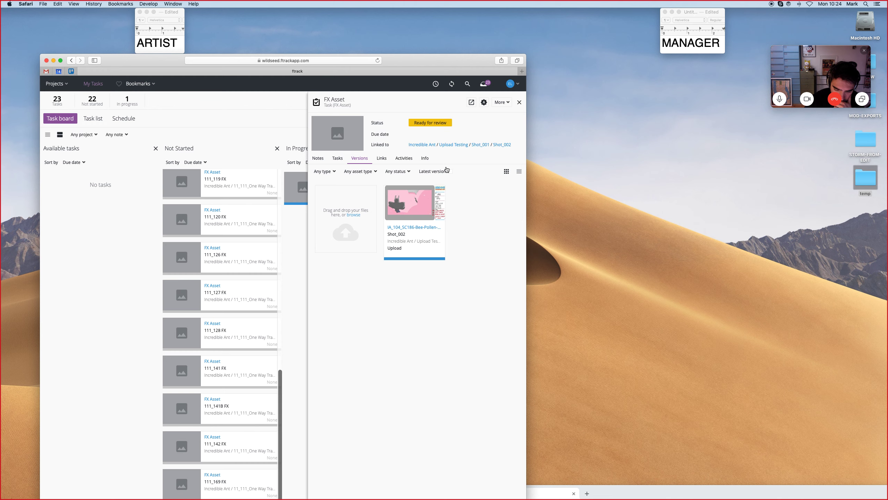
{"action": "left_click", "coordinate": [519, 102]}
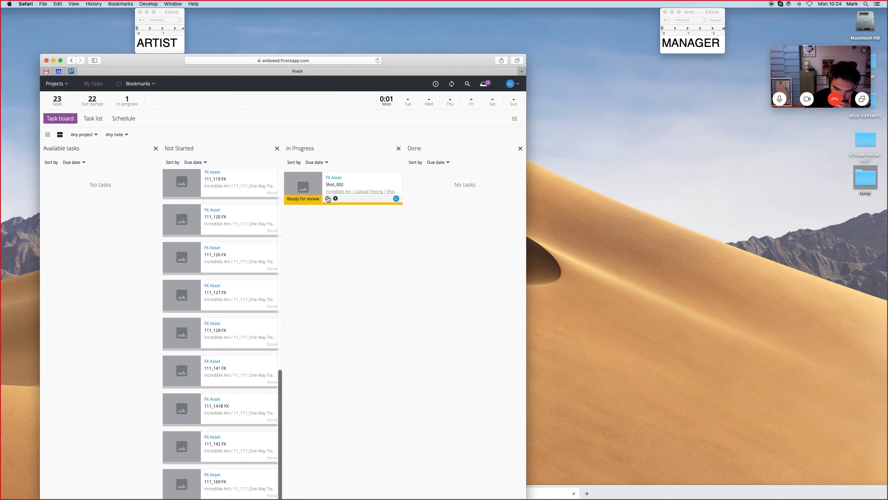
{"action": "left_click_drag", "start_coordinate": [428, 63], "coordinate": [411, 63]}
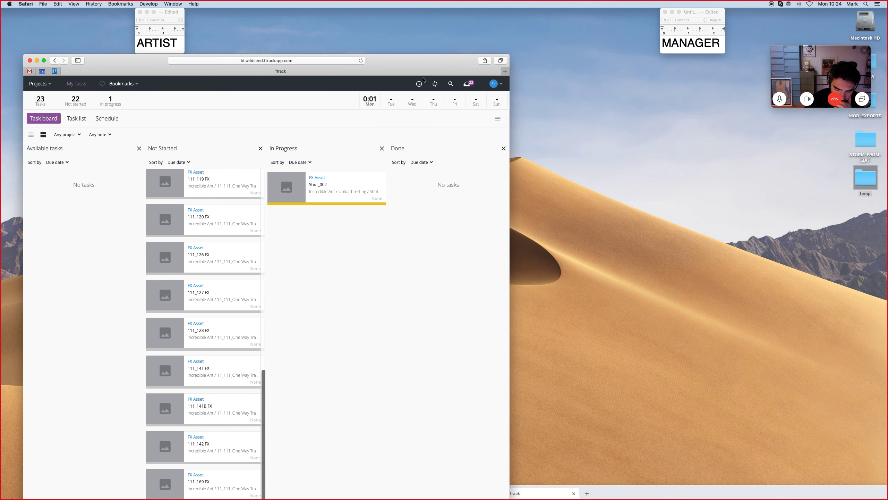
In the manager's browser, open the uploaded Bee-Pollen-Bomb version from the Shot_002 FX Asset task's versions.
{"action": "left_click_drag", "start_coordinate": [688, 494], "coordinate": [649, 73]}
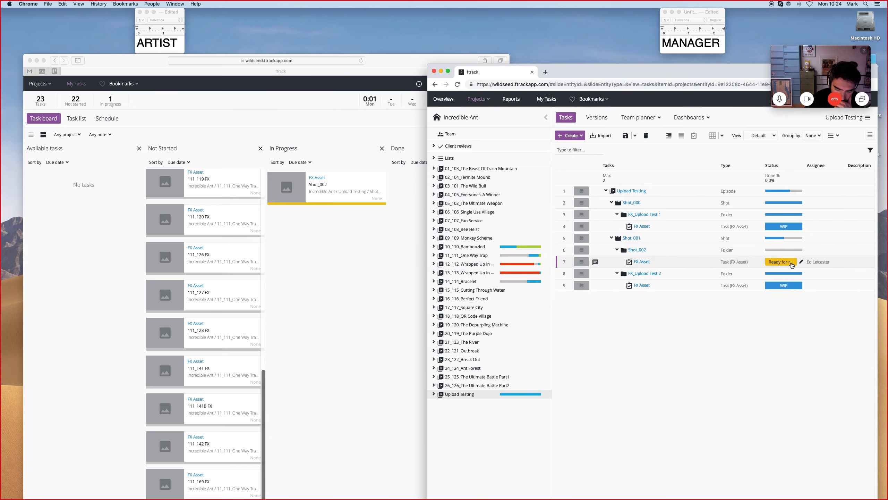
{"action": "left_click_drag", "start_coordinate": [659, 73], "coordinate": [540, 65]}
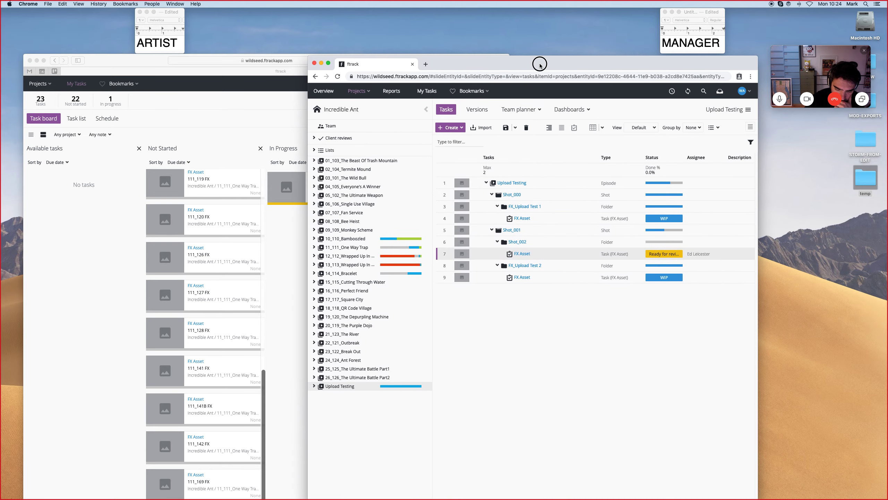
{"action": "left_click_drag", "start_coordinate": [759, 233], "coordinate": [798, 236]}
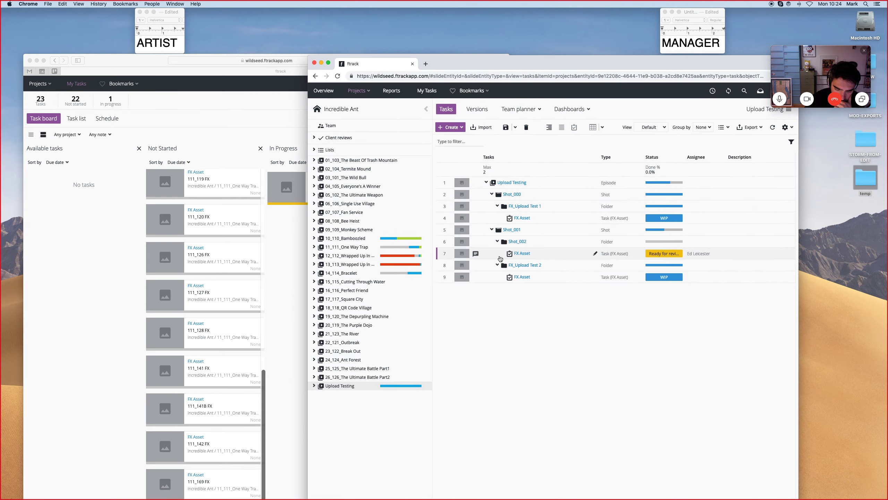
{"action": "left_click", "coordinate": [522, 253]}
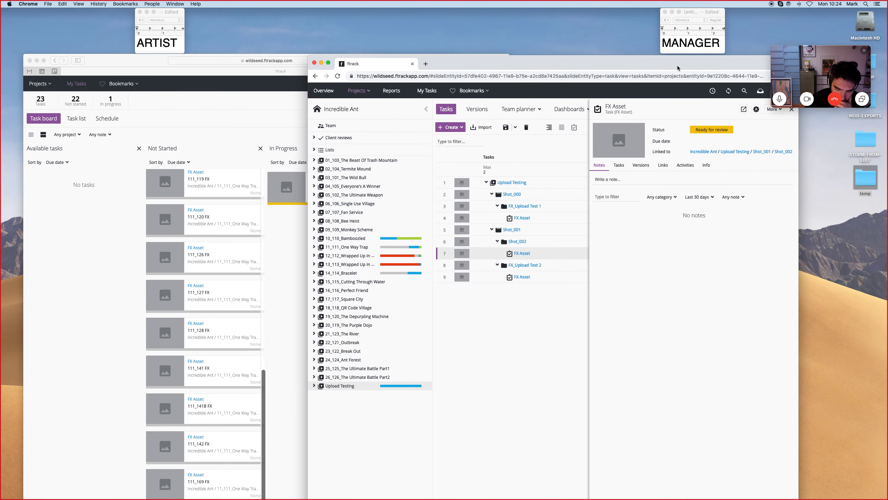
{"action": "left_click_drag", "start_coordinate": [678, 68], "coordinate": [545, 53]}
{"action": "left_click", "coordinate": [509, 150]}
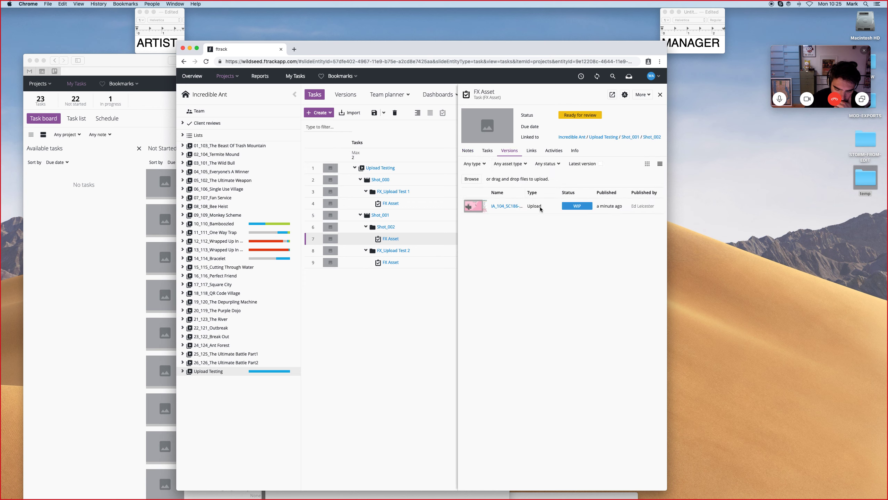
{"action": "left_click", "coordinate": [509, 210]}
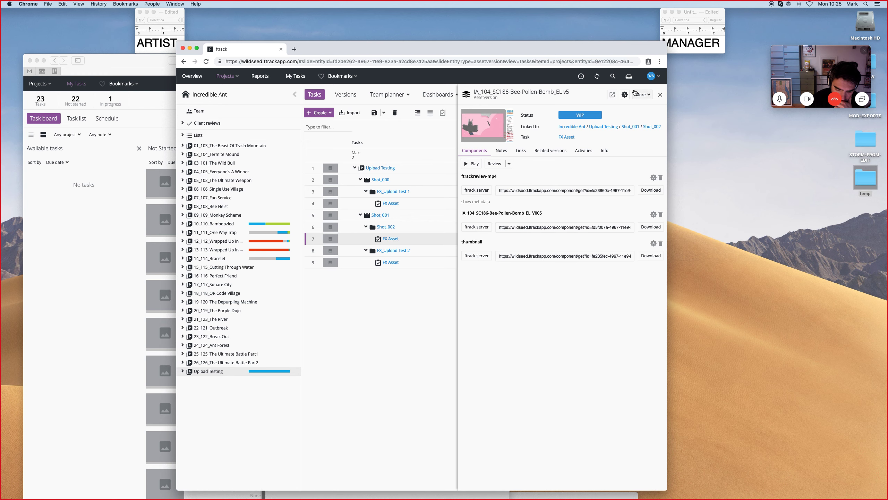
Reopen the Bee-Pollen-Bomb version and launch it in the Web Player for review.
{"action": "left_click", "coordinate": [661, 94]}
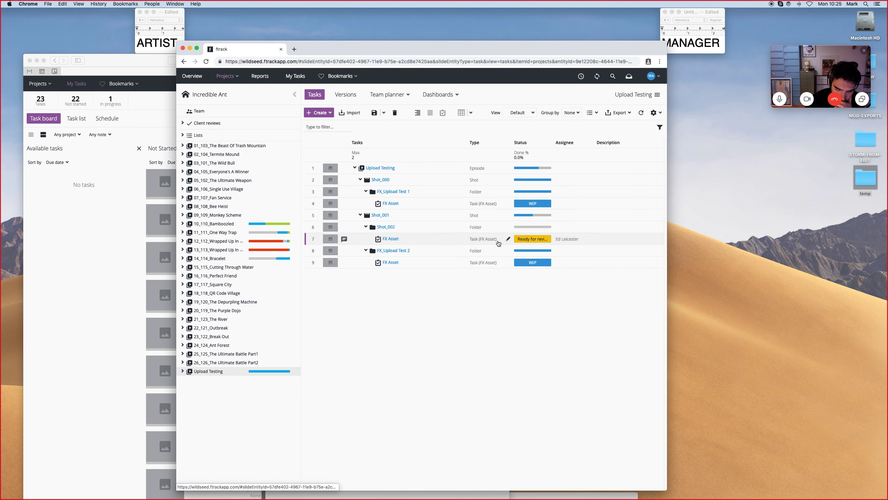
{"action": "left_click", "coordinate": [546, 243]}
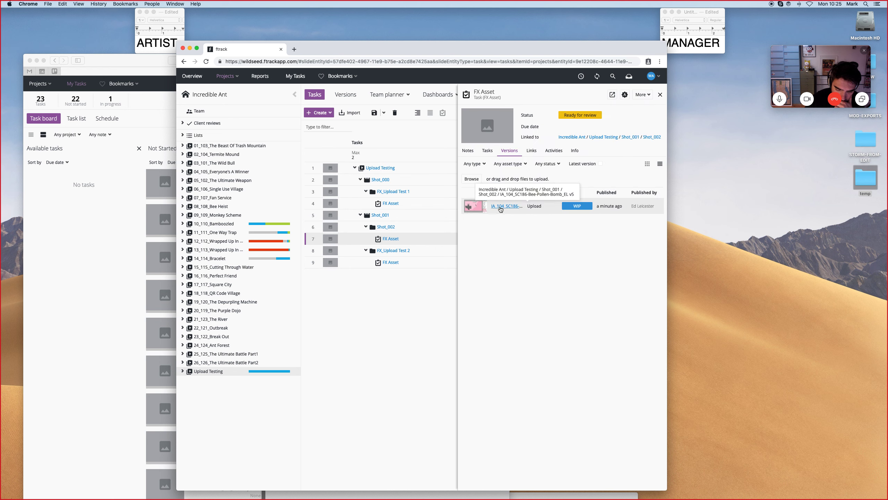
{"action": "left_click", "coordinate": [502, 207]}
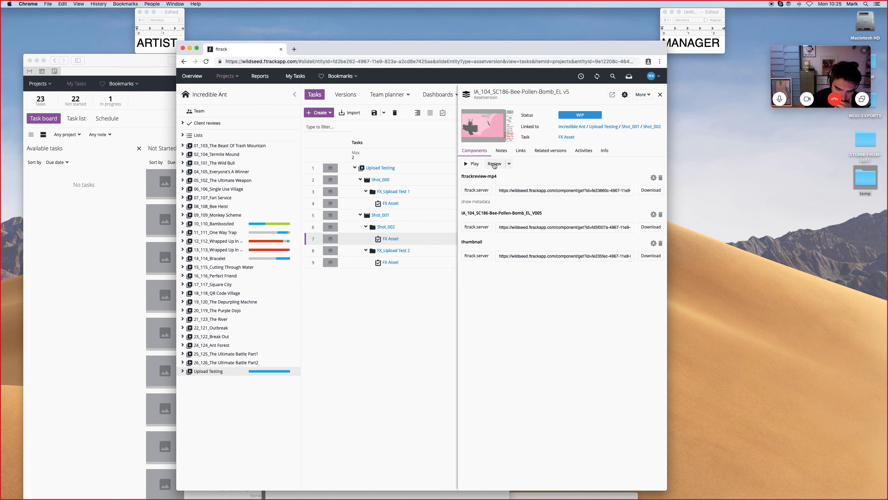
{"action": "left_click", "coordinate": [509, 164]}
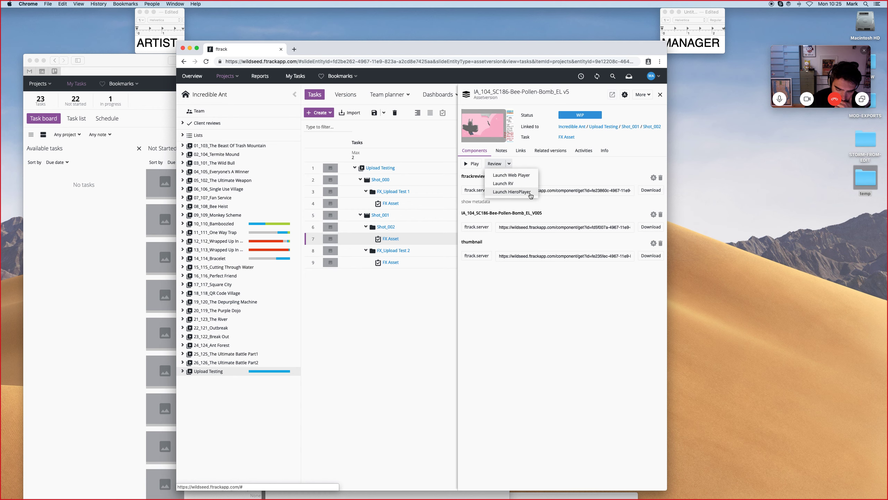
{"action": "left_click", "coordinate": [516, 176]}
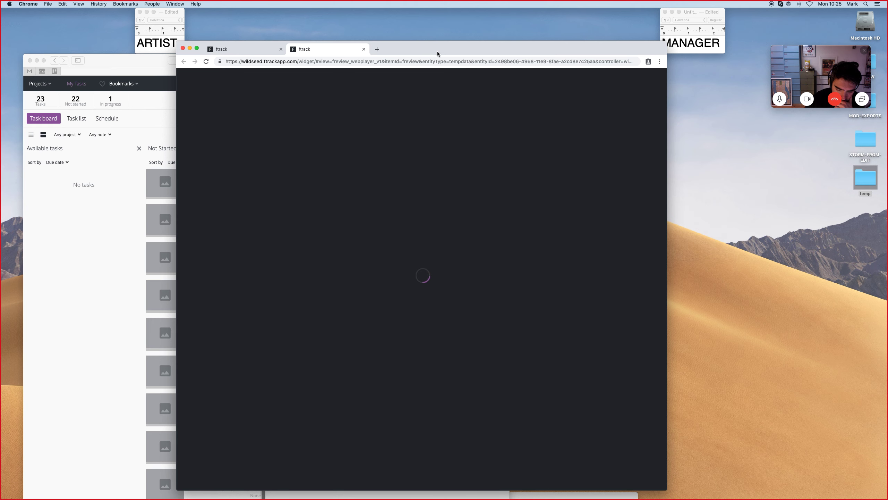
Load the selected version into the web player and play it.
{"action": "left_click_drag", "start_coordinate": [437, 52], "coordinate": [488, 52]}
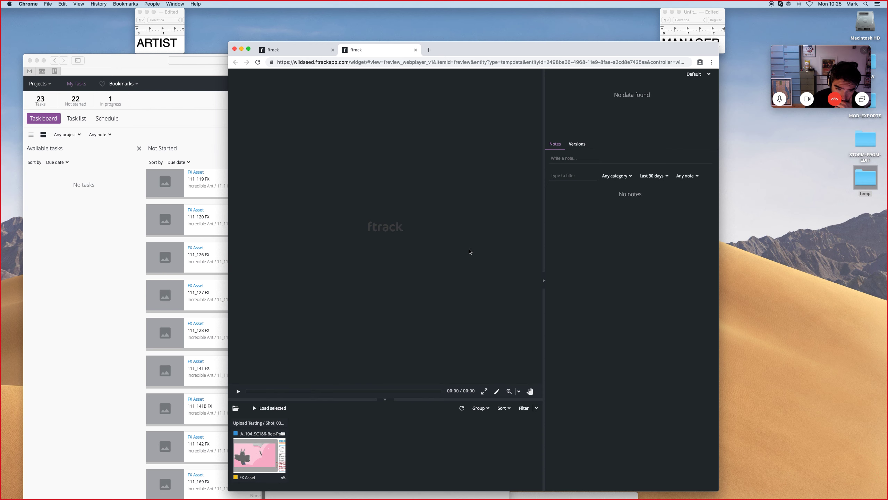
{"action": "left_click", "coordinate": [254, 464]}
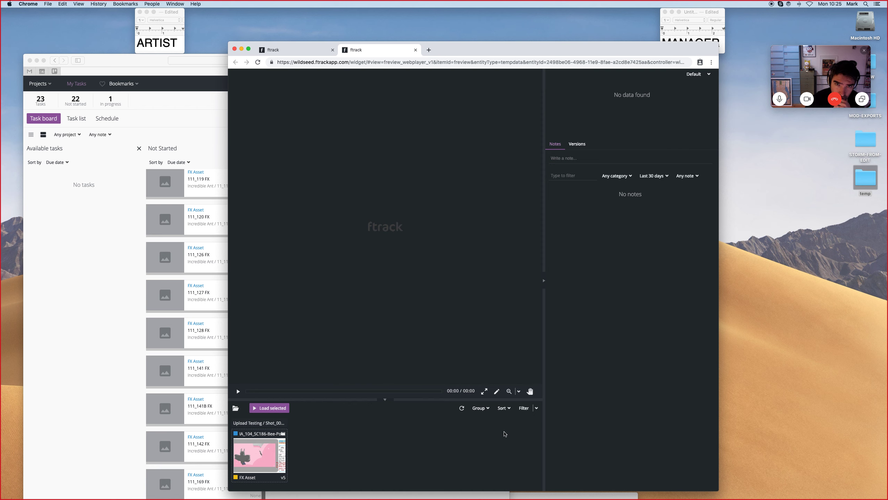
{"action": "left_click", "coordinate": [265, 411]}
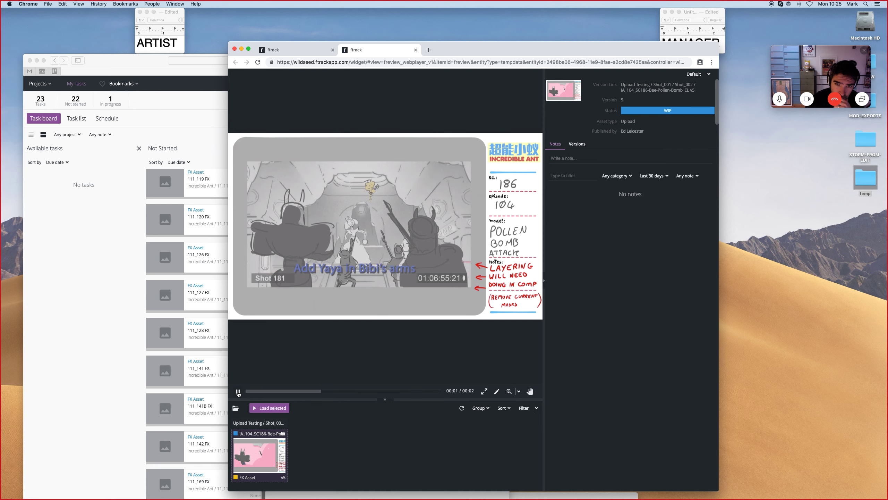
{"action": "left_click", "coordinate": [238, 394]}
Turn on annotations and draw a circle and a mark on the paused frame.
{"action": "left_click", "coordinate": [573, 158]}
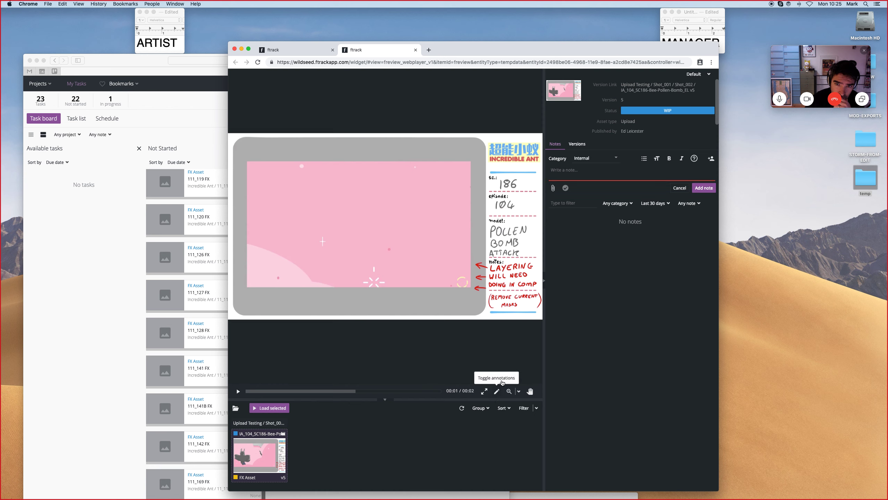
{"action": "left_click", "coordinate": [497, 391]}
{"action": "mouse_move", "coordinate": [399, 261]}
{"action": "left_mouse_down"}
{"action": "mouse_move", "coordinate": [376, 279]}
{"action": "mouse_move", "coordinate": [391, 258]}
{"action": "mouse_move", "coordinate": [413, 270]}
{"action": "left_mouse_up"}
{"action": "left_click", "coordinate": [413, 279]}
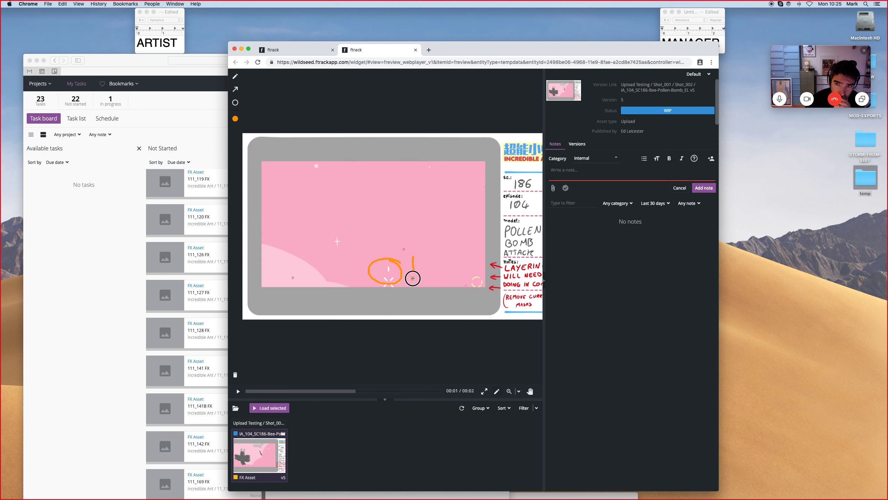
Add an internal note reading "awesome but change soemthing" to the annotated version.
{"action": "left_click", "coordinate": [562, 179]}
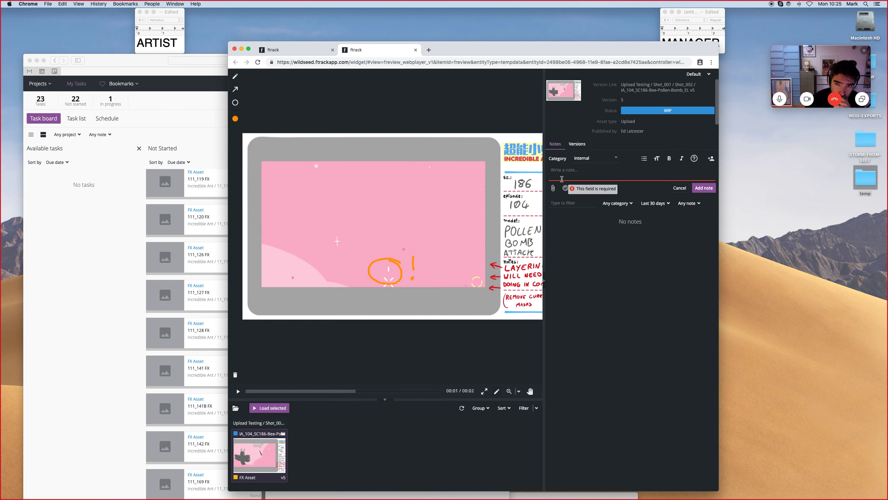
{"action": "type", "text": "awesome but change soemthing"}
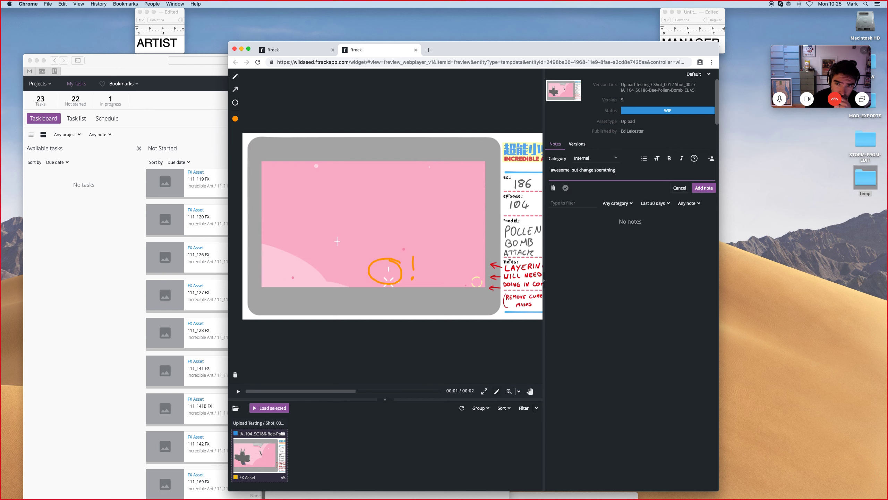
{"action": "left_click", "coordinate": [704, 188]}
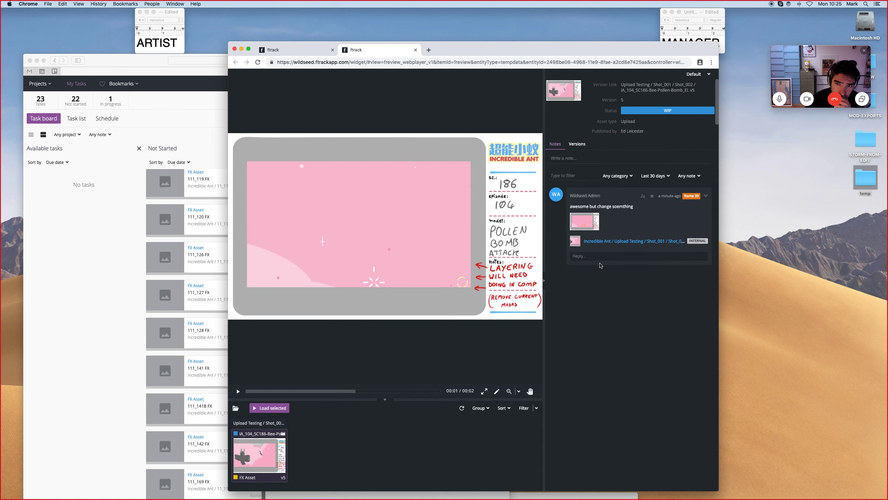
{"action": "left_click", "coordinate": [577, 158]}
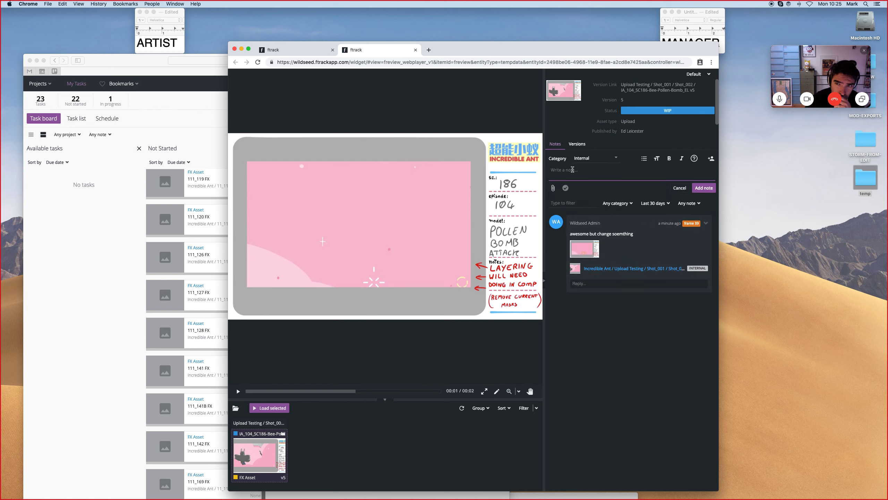
{"action": "type", "text": "@"}
{"action": "key", "text": "BackSpace"}
{"action": "key", "text": "BackSpace"}
{"action": "key", "text": "BackSpace"}
Close the web player and set the Shot_002 FX Asset task's status to Addressing notes.
{"action": "left_click", "coordinate": [415, 50]}
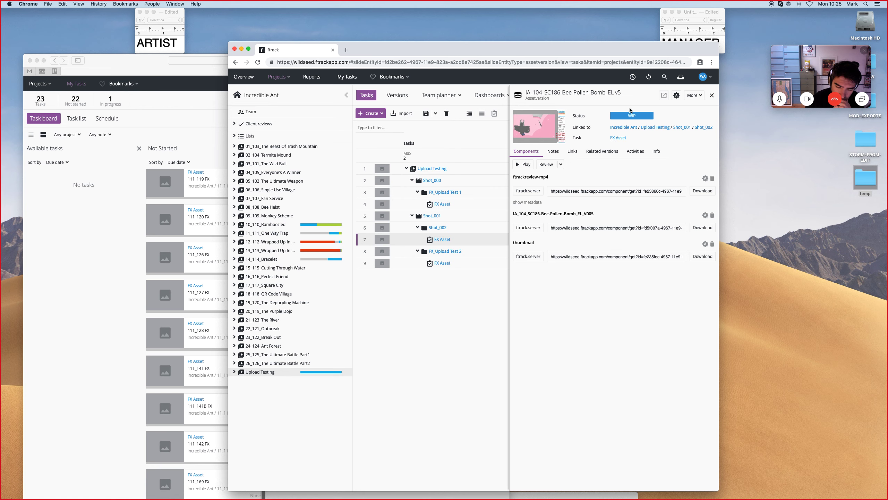
{"action": "left_click", "coordinate": [712, 95]}
{"action": "left_click", "coordinate": [583, 240]}
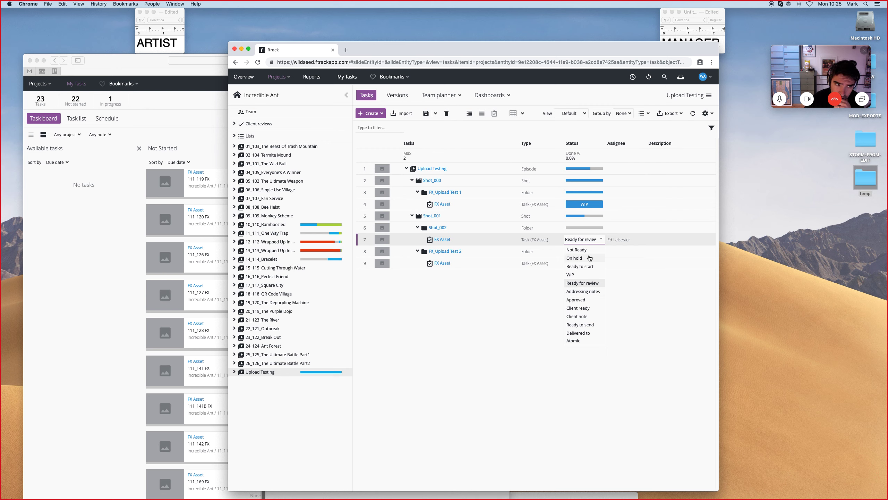
{"action": "left_click", "coordinate": [588, 291]}
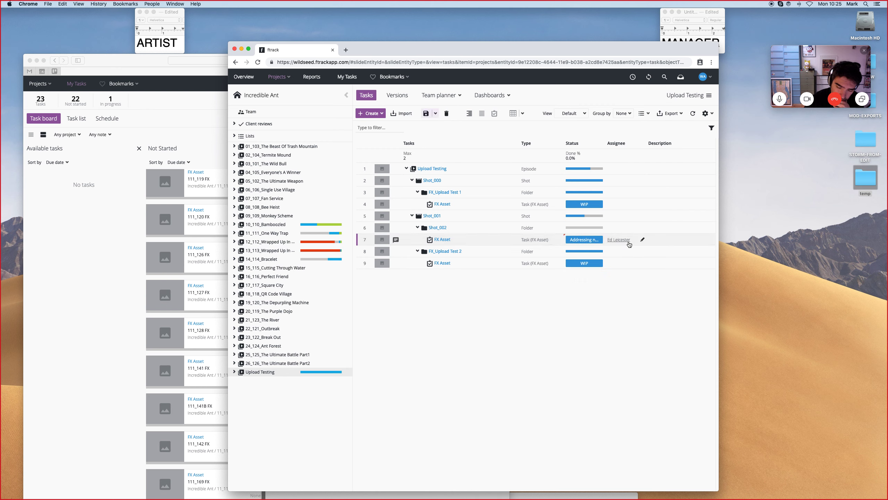
Switch to the artist's task board and open the Shot_002 FX Asset card.
{"action": "left_click", "coordinate": [118, 55]}
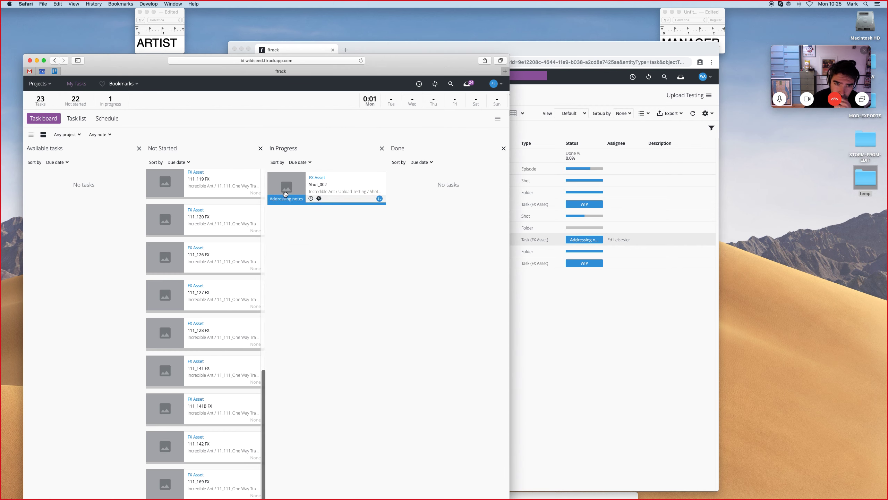
{"action": "left_click", "coordinate": [317, 178]}
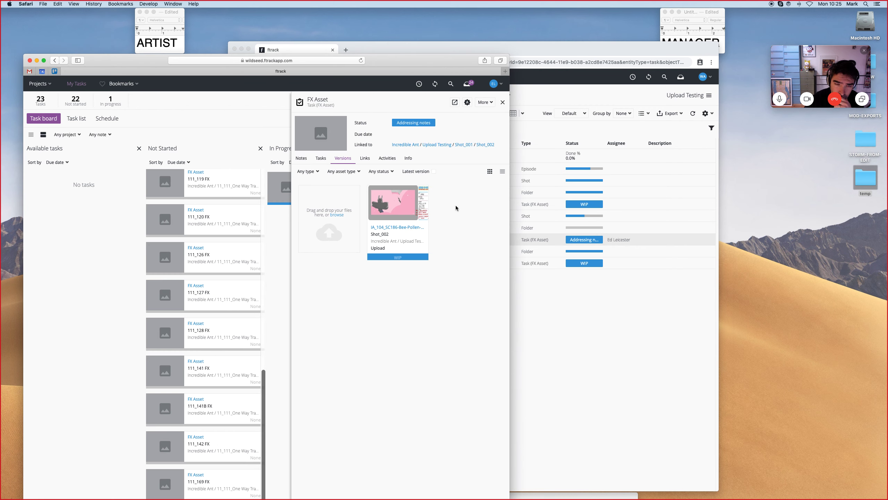
Open the temp folder on the desktop to check the exported video files.
{"action": "double_click", "coordinate": [864, 177]}
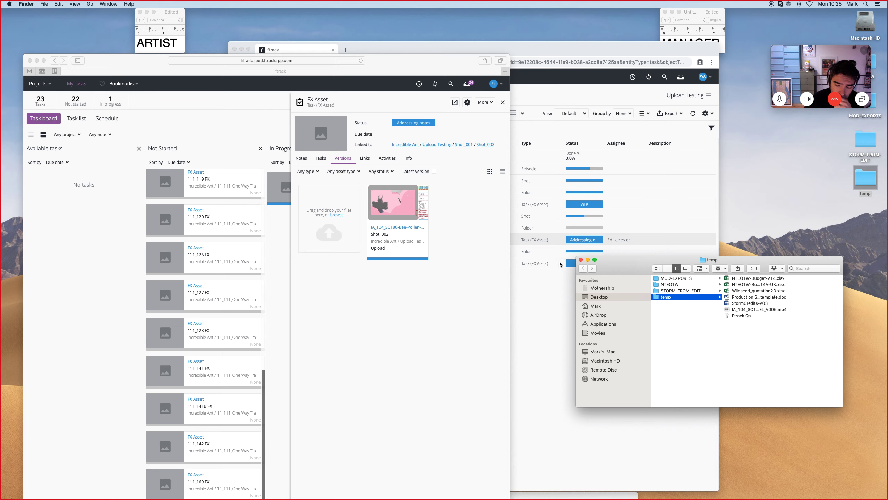
{"action": "left_click", "coordinate": [580, 259]}
{"action": "left_click", "coordinate": [795, 268]}
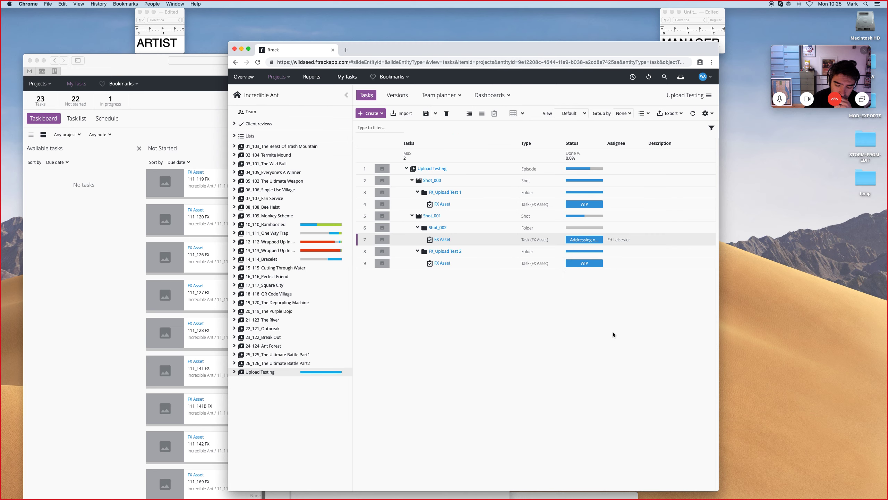
In the manager's browser, open the uploaded IA_104_SC186-Bee-Pollen-Bomb_EL v5 version from the Shot_002 FX Asset task.
{"action": "left_click_drag", "start_coordinate": [475, 52], "coordinate": [640, 65]}
{"action": "left_click", "coordinate": [362, 65]}
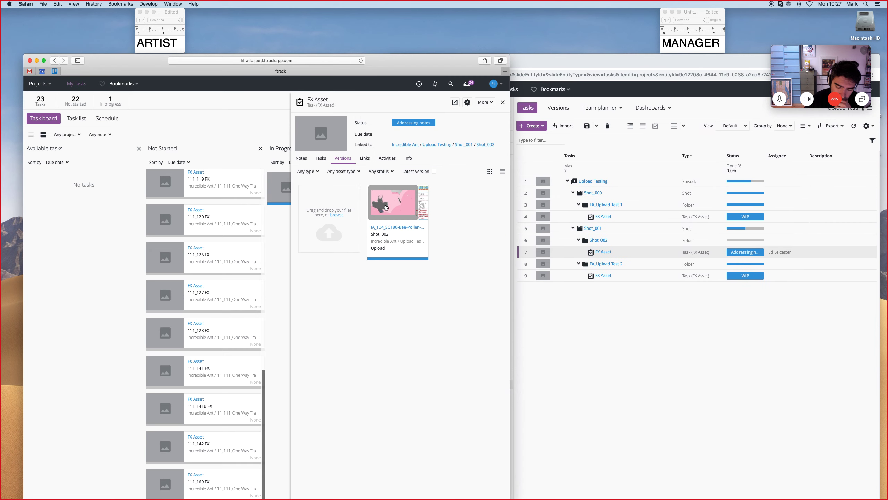
{"action": "mouse_move", "coordinate": [396, 216]}
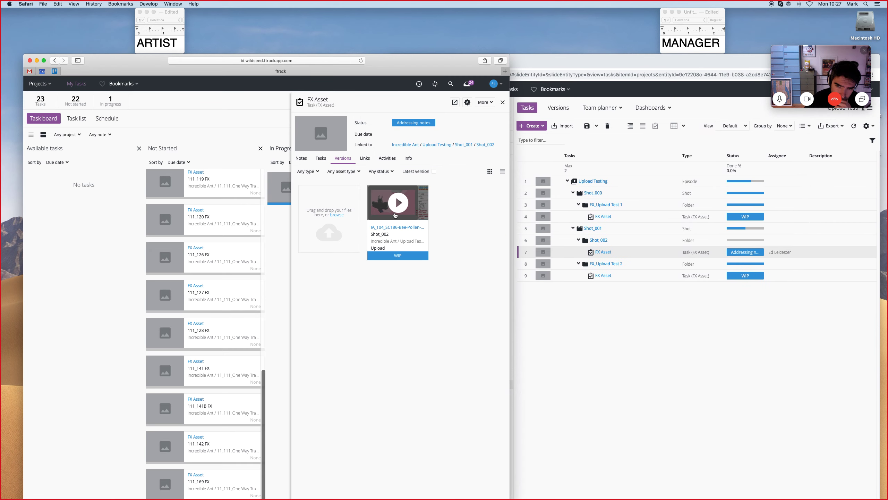
{"action": "left_click_drag", "start_coordinate": [623, 64], "coordinate": [459, 63]}
{"action": "left_click", "coordinate": [440, 253]}
{"action": "left_click_drag", "start_coordinate": [545, 59], "coordinate": [425, 49]}
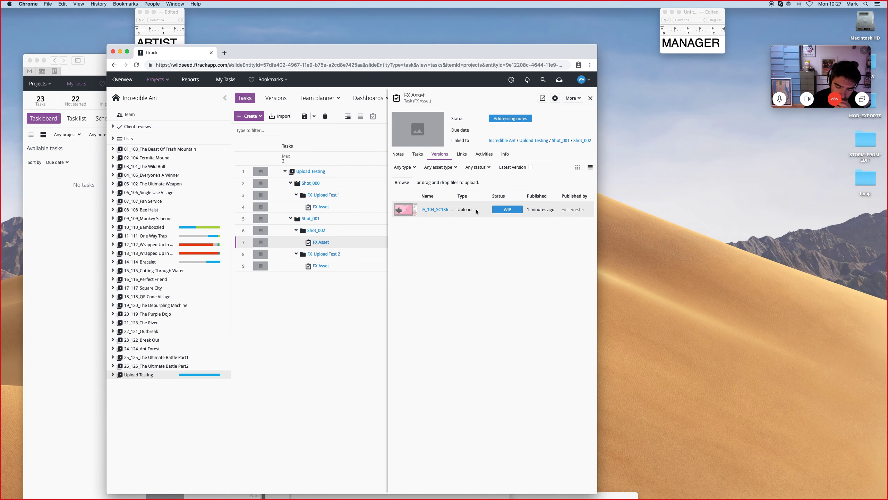
{"action": "left_click", "coordinate": [443, 209]}
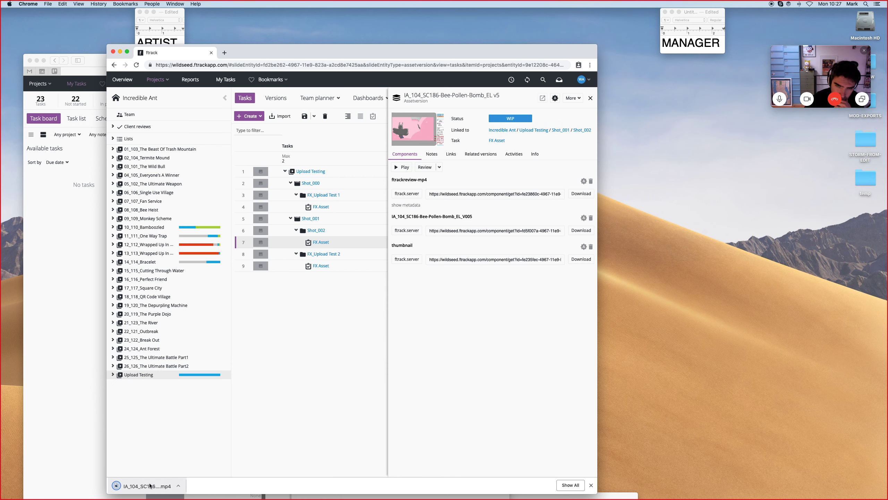
Return to the Shot_002 FX Asset task and add an internal note reading "See new version it's so much better".
{"action": "left_click", "coordinate": [591, 98]}
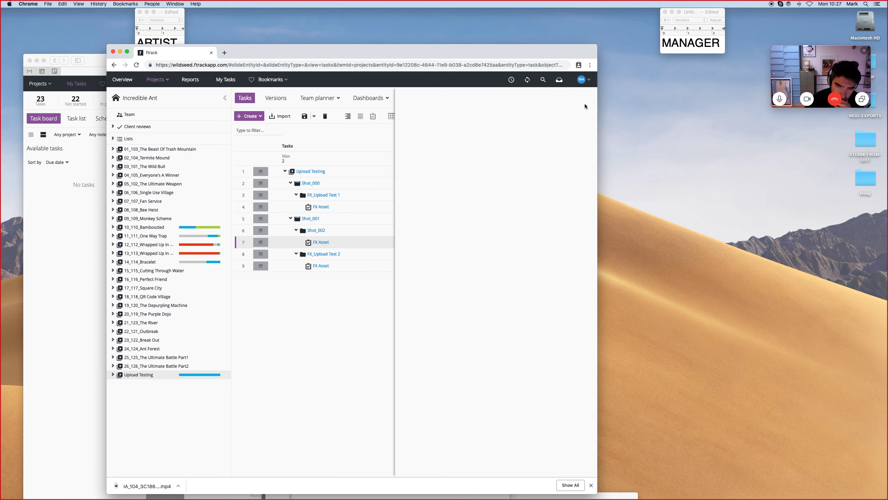
{"action": "left_click", "coordinate": [320, 241]}
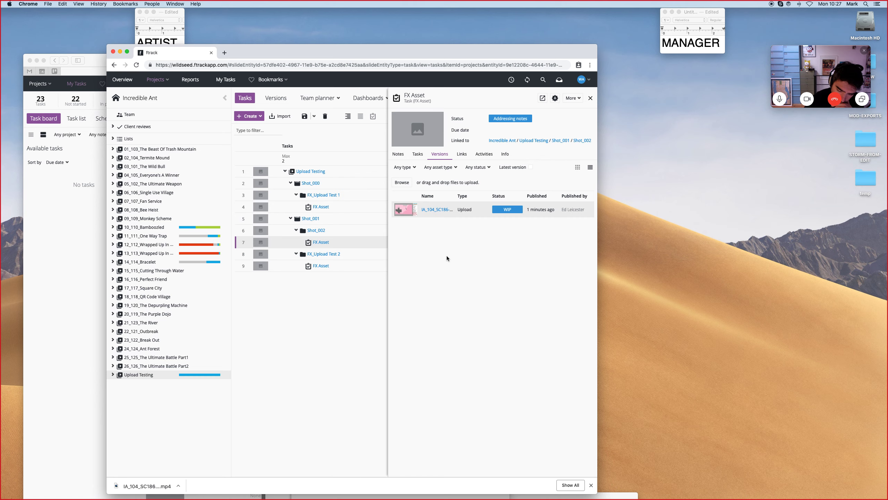
{"action": "left_click_drag", "start_coordinate": [375, 59], "coordinate": [512, 63]}
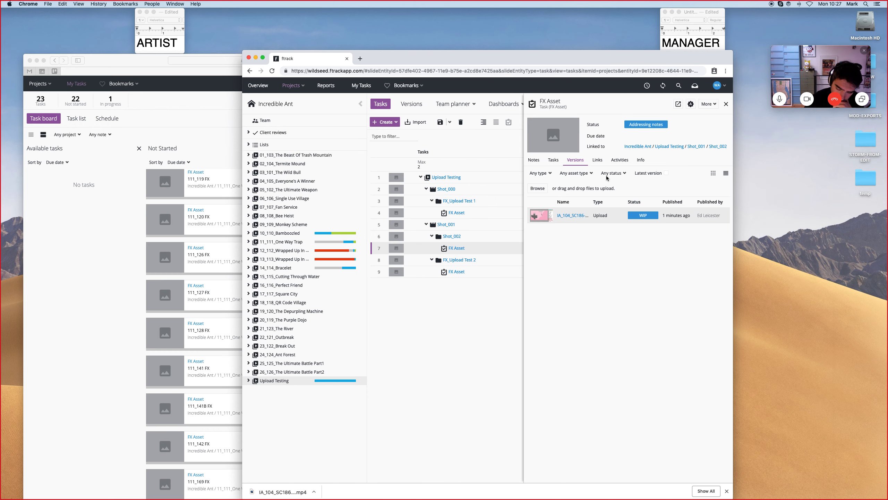
{"action": "left_click", "coordinate": [536, 161]}
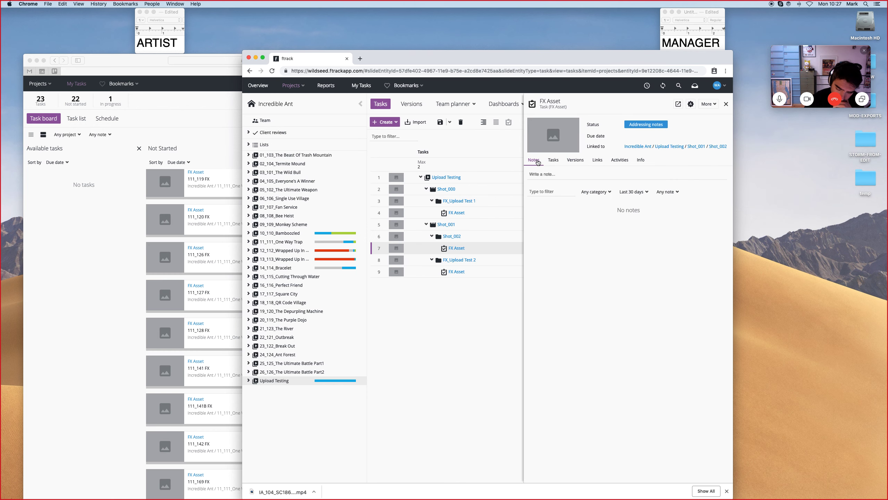
{"action": "left_click", "coordinate": [551, 177]}
{"action": "type", "text": "See new version it's s"}
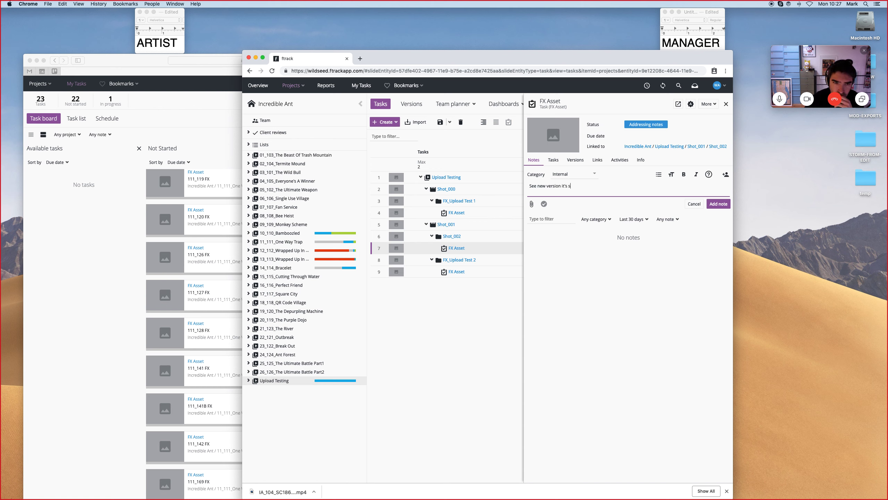
{"action": "type", "text": "o much better"}
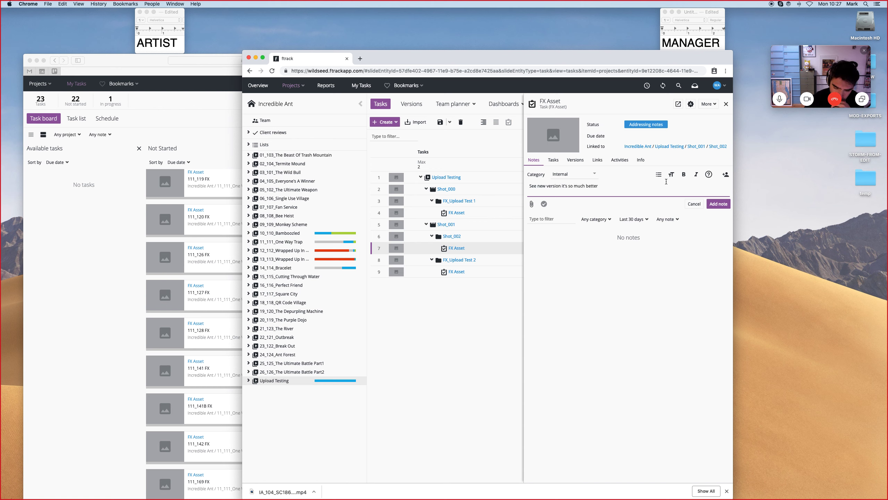
{"action": "left_click", "coordinate": [718, 203]}
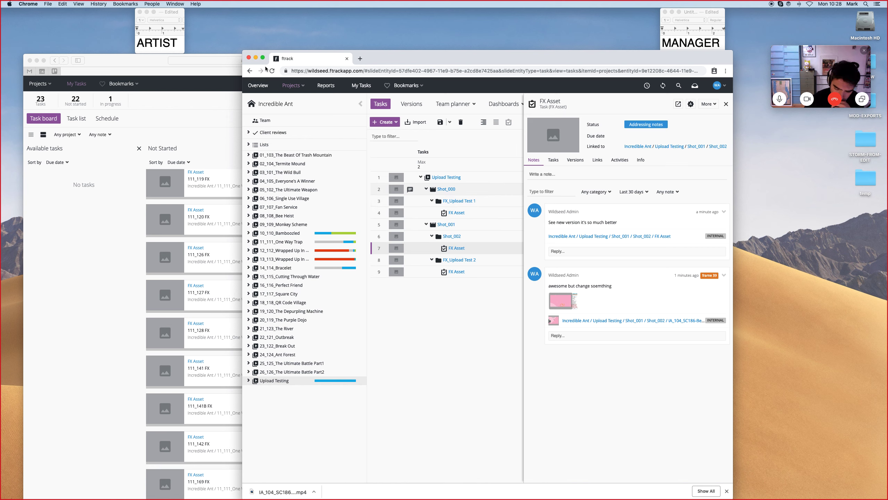
As the artist, set the Shot_002 FX Asset task's status to Ready for review and close the task panel.
{"action": "left_click", "coordinate": [117, 62]}
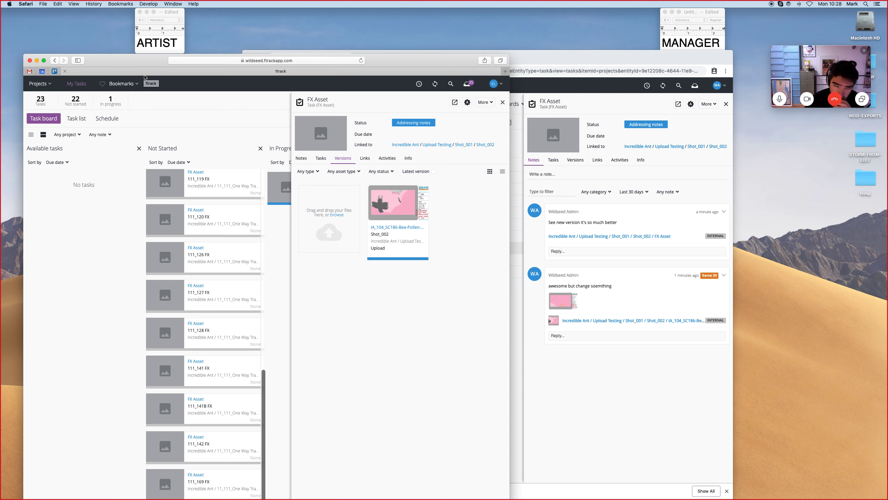
{"action": "left_click_drag", "start_coordinate": [540, 59], "coordinate": [704, 70]}
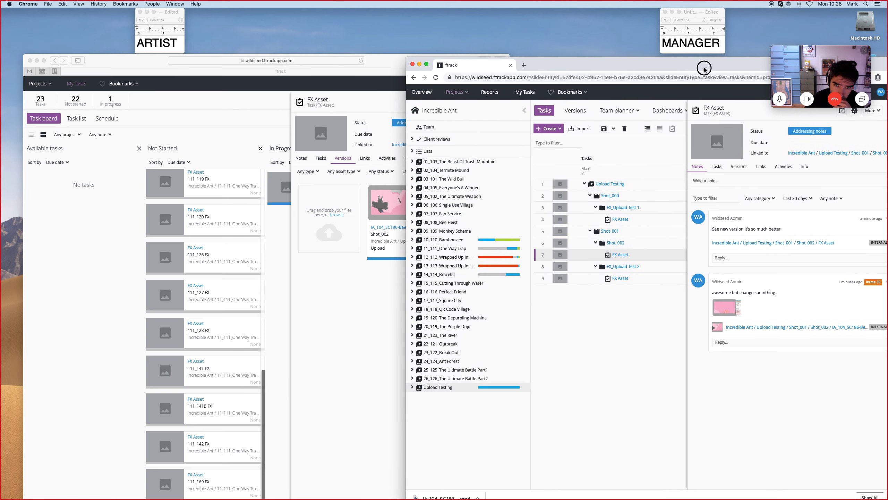
{"action": "left_click", "coordinate": [352, 58]}
{"action": "left_click", "coordinate": [410, 123]}
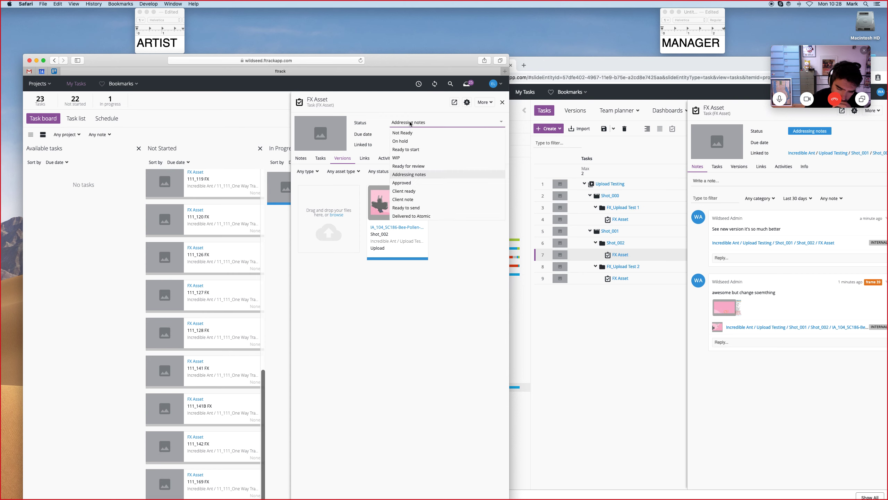
{"action": "left_click", "coordinate": [426, 166]}
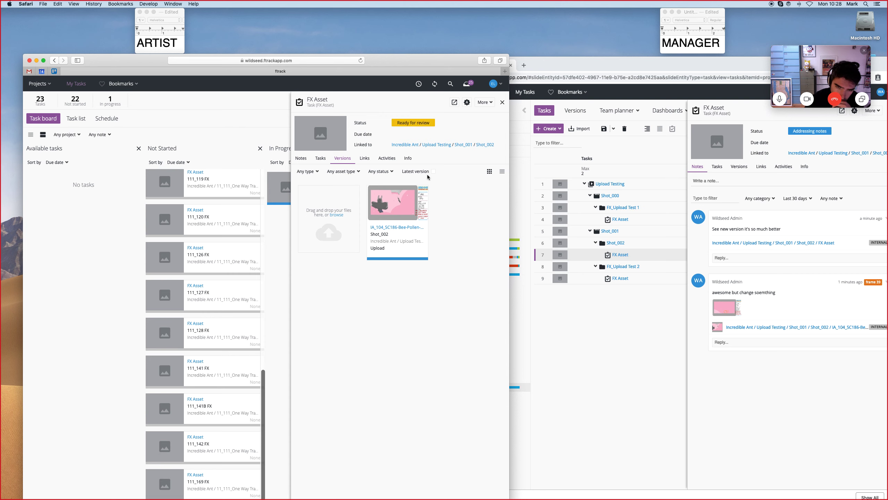
{"action": "left_click", "coordinate": [502, 102]}
As the manager, set the Shot_002 FX Asset task's status to Approved.
{"action": "left_click_drag", "start_coordinate": [586, 65], "coordinate": [518, 62]}
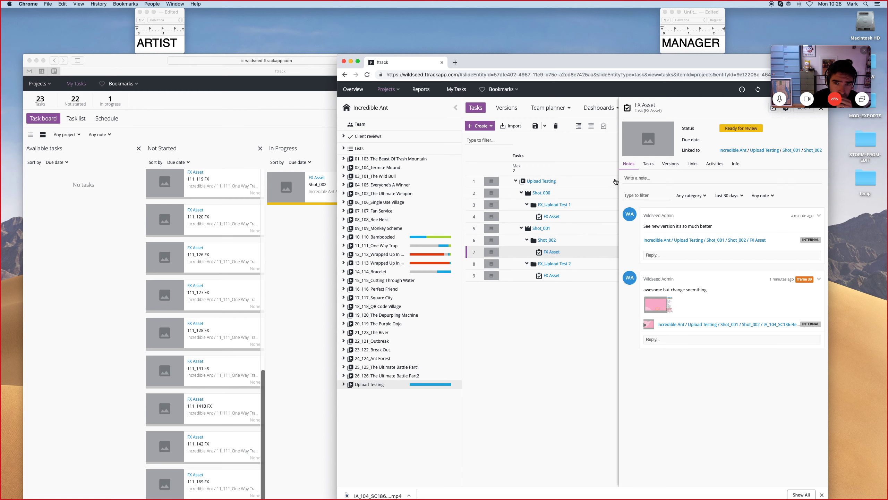
{"action": "left_click", "coordinate": [743, 131]}
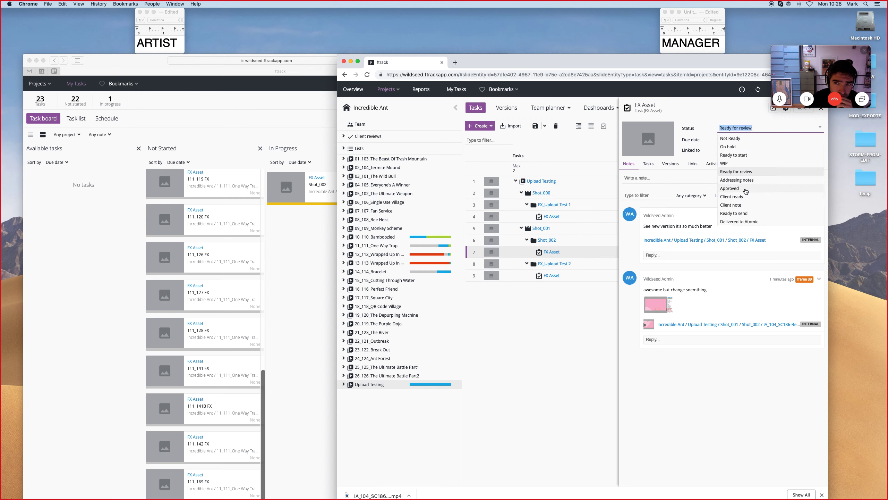
{"action": "left_click", "coordinate": [729, 188]}
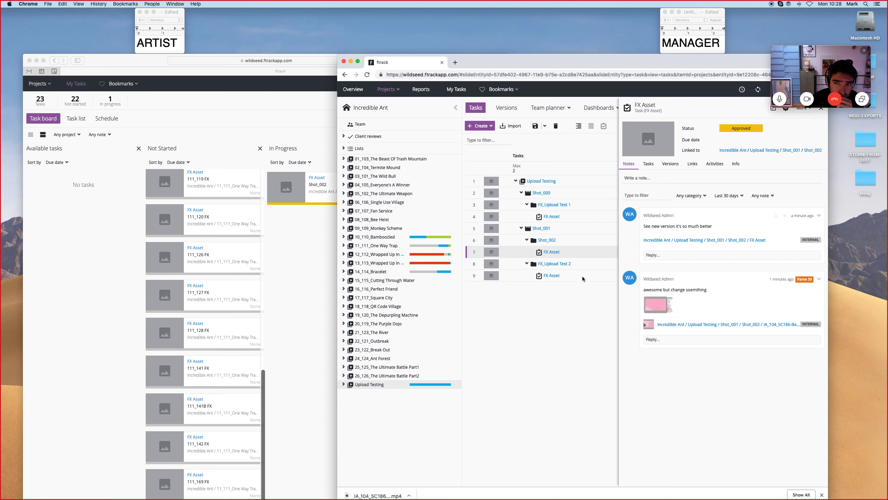
View the approved task on the artist's task board and close the manager's task panel.
{"action": "left_click", "coordinate": [281, 65]}
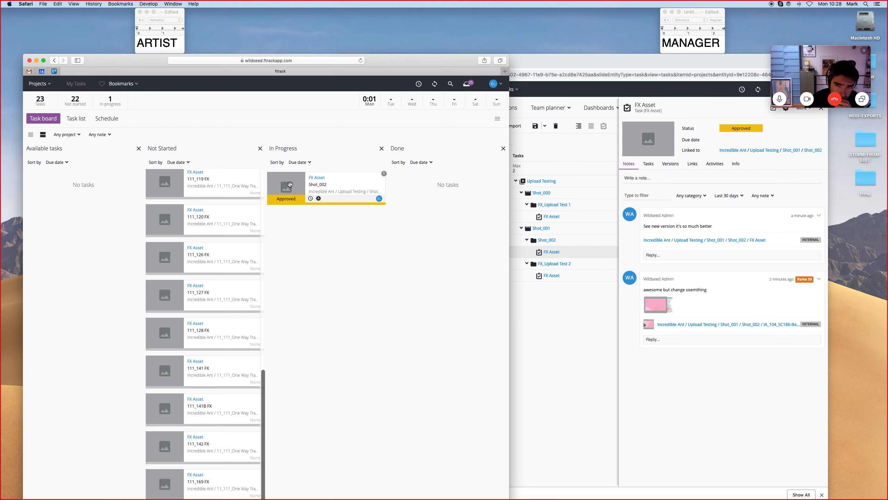
{"action": "left_click_drag", "start_coordinate": [528, 63], "coordinate": [576, 64]}
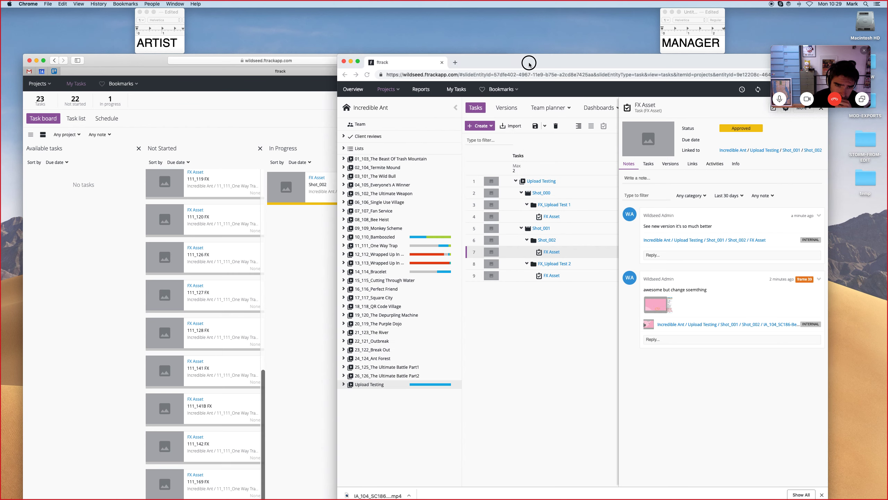
{"action": "left_click_drag", "start_coordinate": [666, 62], "coordinate": [579, 62]}
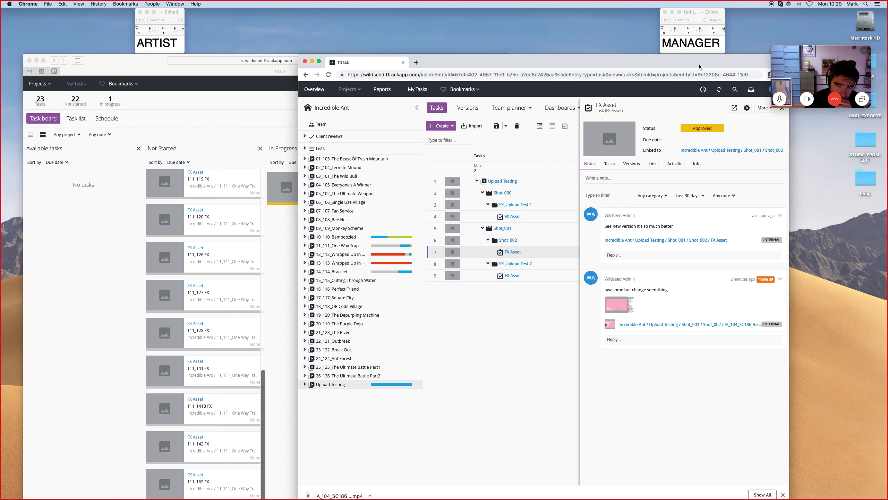
{"action": "left_click_drag", "start_coordinate": [699, 64], "coordinate": [648, 64]}
{"action": "left_click", "coordinate": [730, 108]}
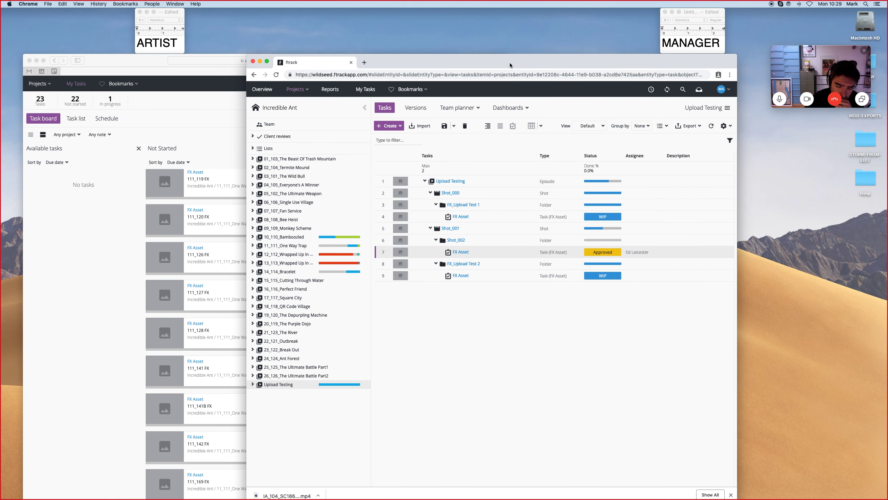
Set the Shot_002 FX Asset task's status in the task list to Client ready and then to Client note.
{"action": "left_click_drag", "start_coordinate": [510, 63], "coordinate": [556, 63]}
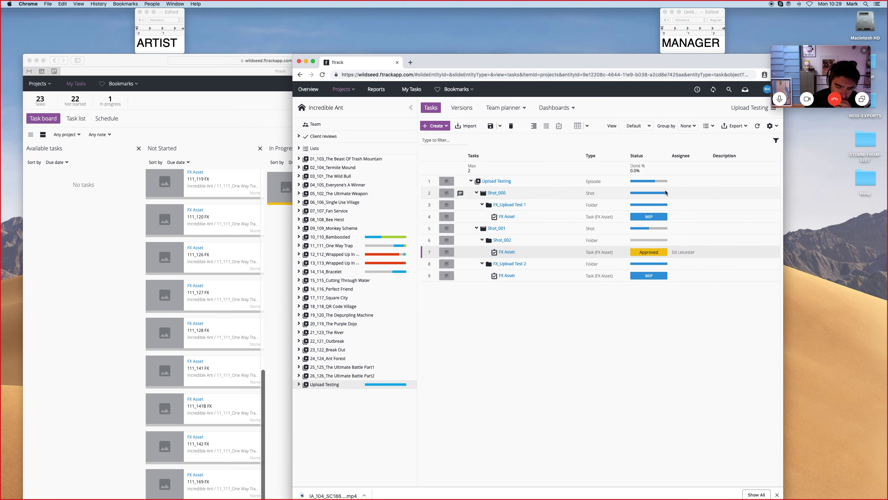
{"action": "left_click", "coordinate": [657, 252]}
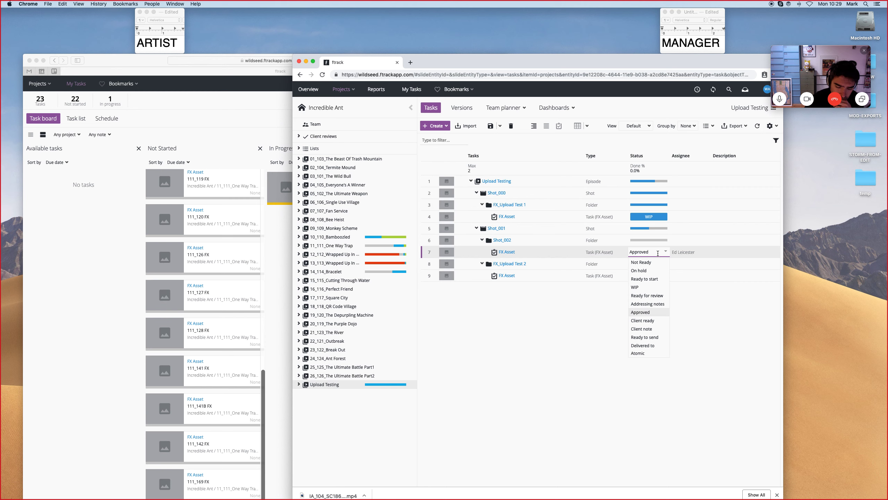
{"action": "left_click", "coordinate": [651, 324]}
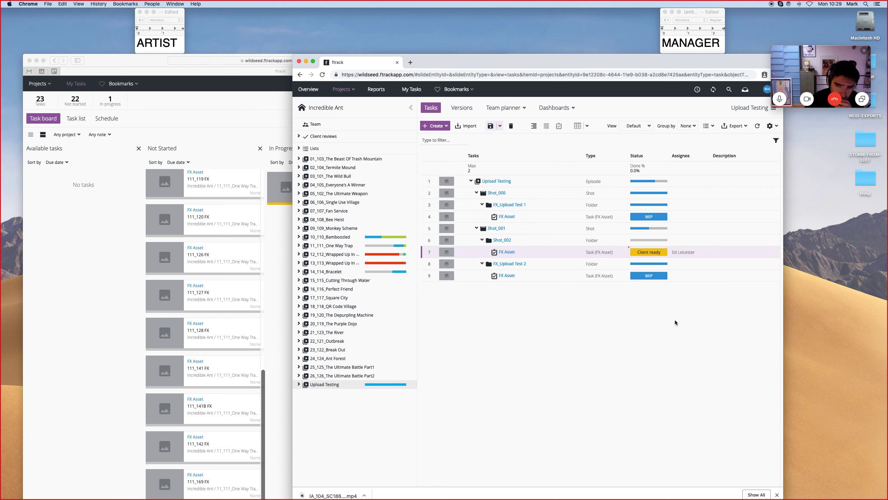
{"action": "left_click", "coordinate": [658, 255]}
{"action": "left_click", "coordinate": [657, 332]}
Set the Shot_002 FX Asset task's status to Ready to send.
{"action": "left_click", "coordinate": [656, 255]}
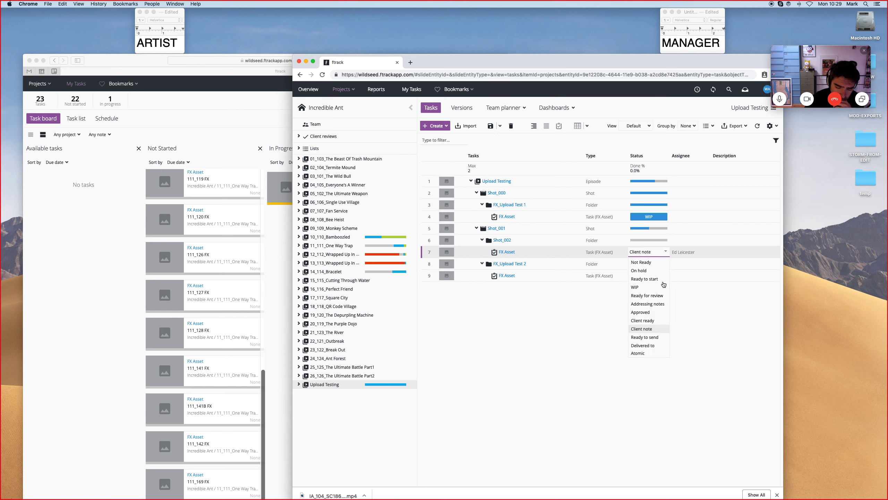
{"action": "left_click", "coordinate": [654, 337]}
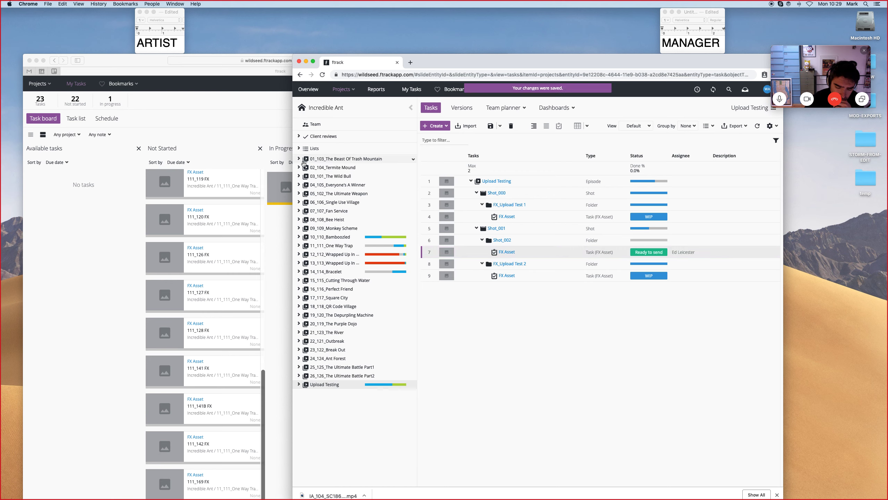
Refresh and widen the artist's task board to review where the task now sits.
{"action": "left_click", "coordinate": [250, 125]}
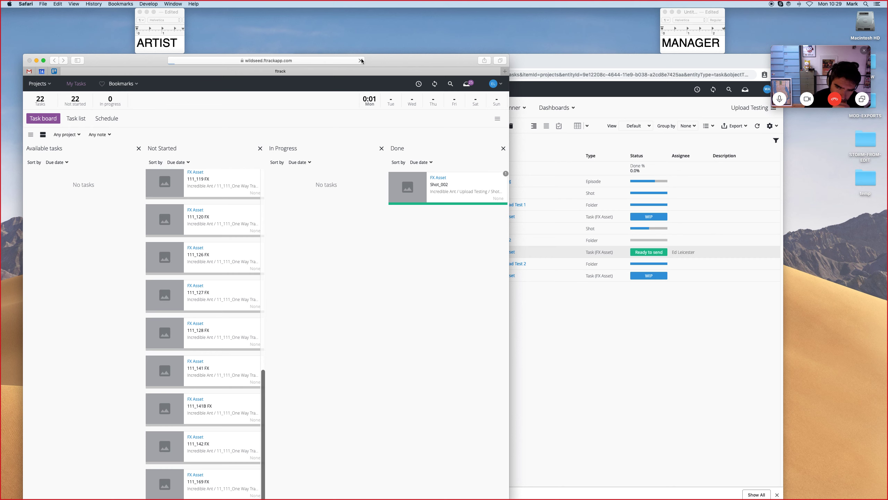
{"action": "left_click", "coordinate": [361, 60]}
{"action": "left_click", "coordinate": [285, 112]}
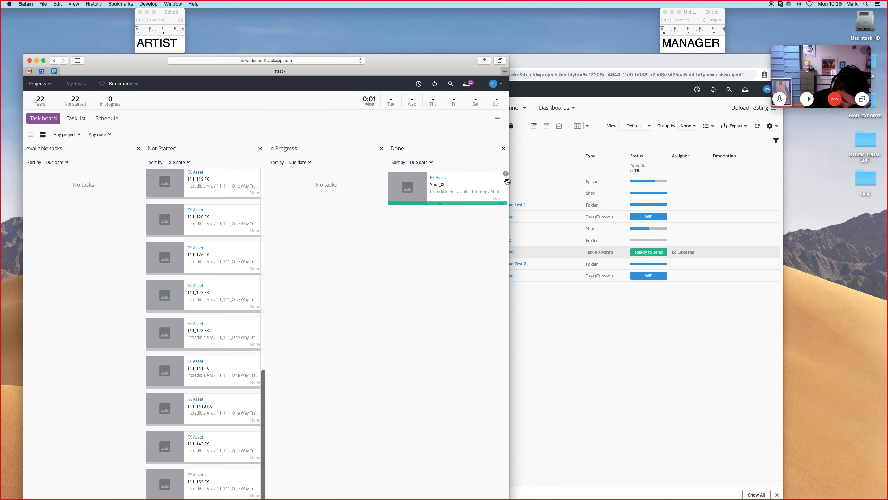
{"action": "left_click_drag", "start_coordinate": [509, 189], "coordinate": [621, 190]}
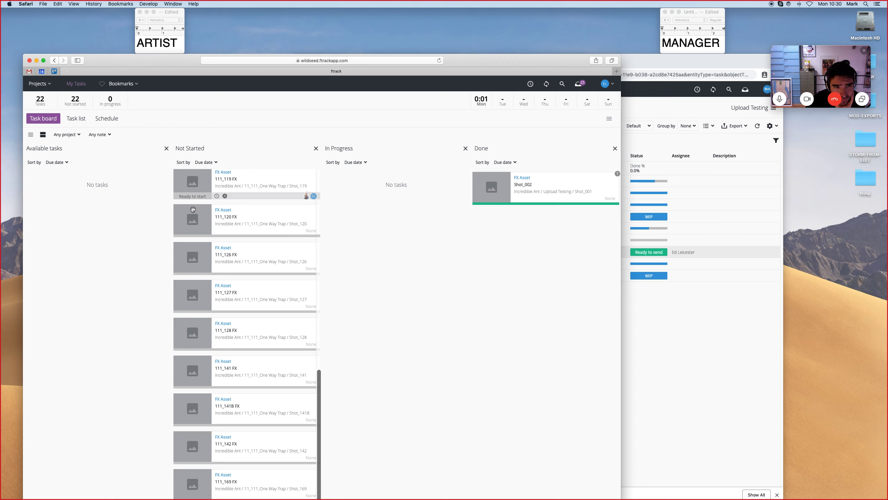
{"action": "scroll", "coordinate": [204, 214], "scroll_direction": "up", "scroll_amount": 15}
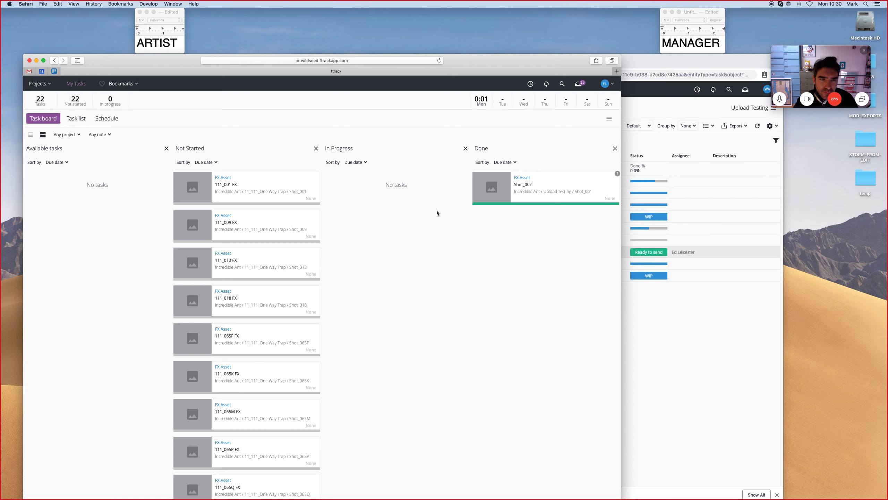
{"action": "key", "text": "XF86AudioMute"}
{"action": "left_click", "coordinate": [626, 287]}
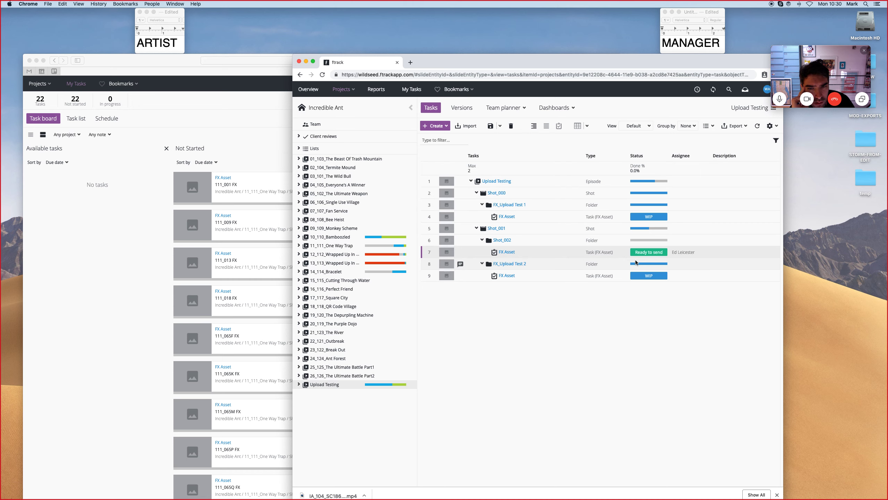
Open the Incredible Ant project's full task list in the manager's window and filter it to Key Line tasks.
{"action": "left_click_drag", "start_coordinate": [452, 66], "coordinate": [474, 63]}
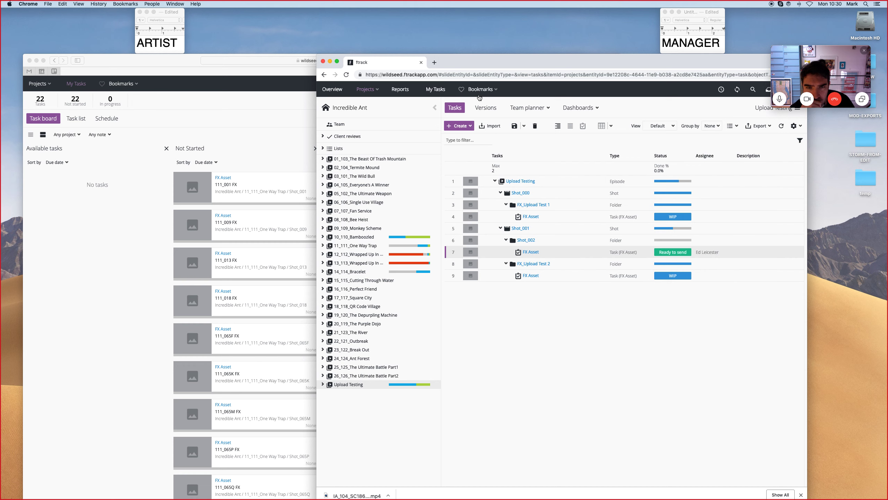
{"action": "left_click", "coordinate": [287, 97]}
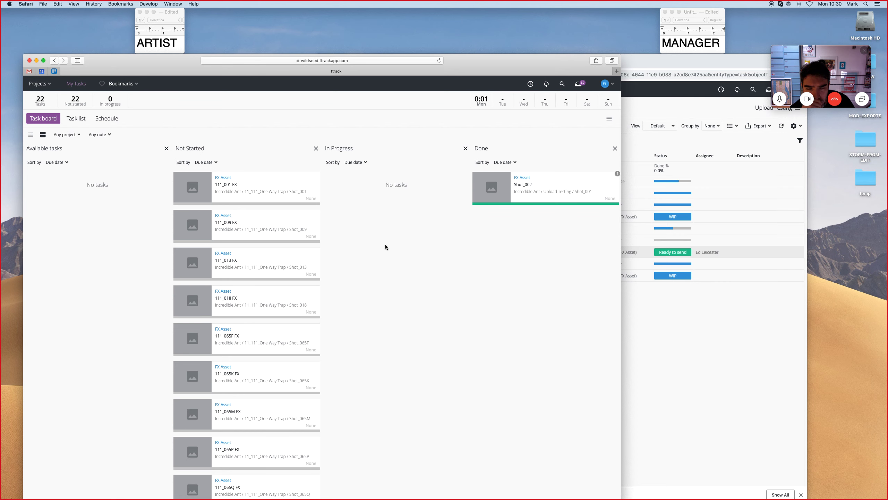
{"action": "left_click", "coordinate": [638, 315]}
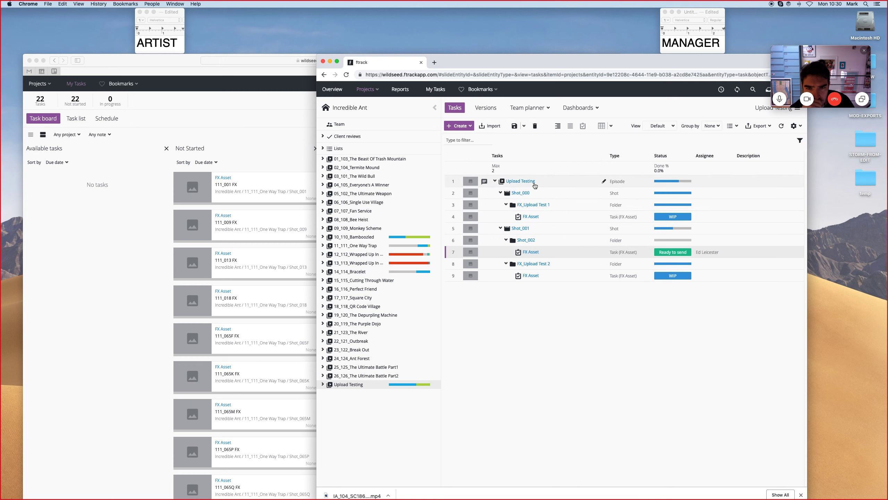
{"action": "left_click", "coordinate": [353, 109]}
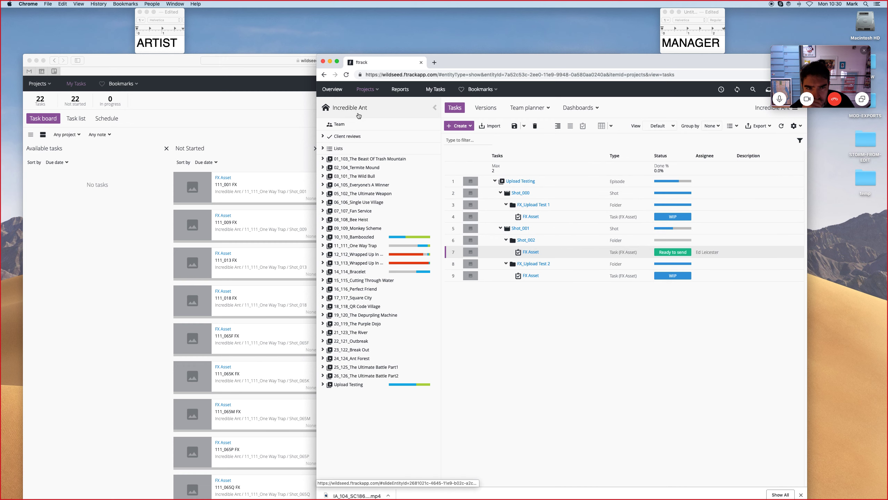
{"action": "left_click_drag", "start_coordinate": [573, 61], "coordinate": [556, 61]}
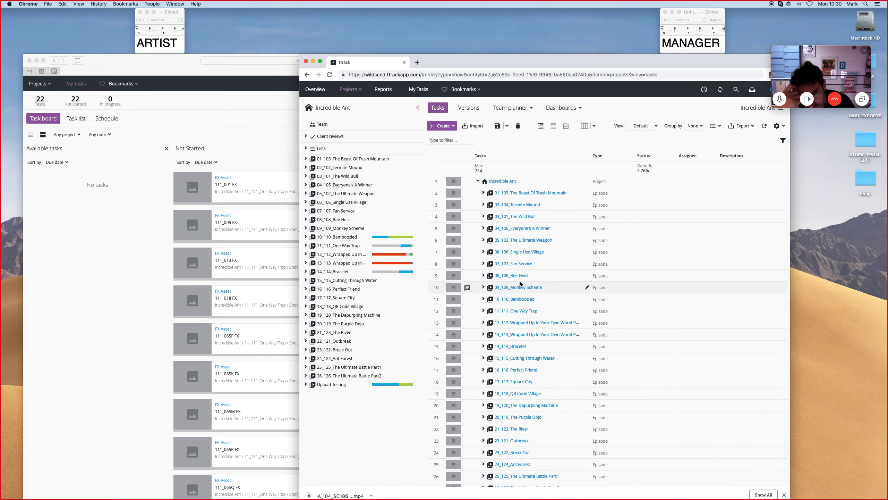
{"action": "left_click_drag", "start_coordinate": [626, 66], "coordinate": [534, 66]}
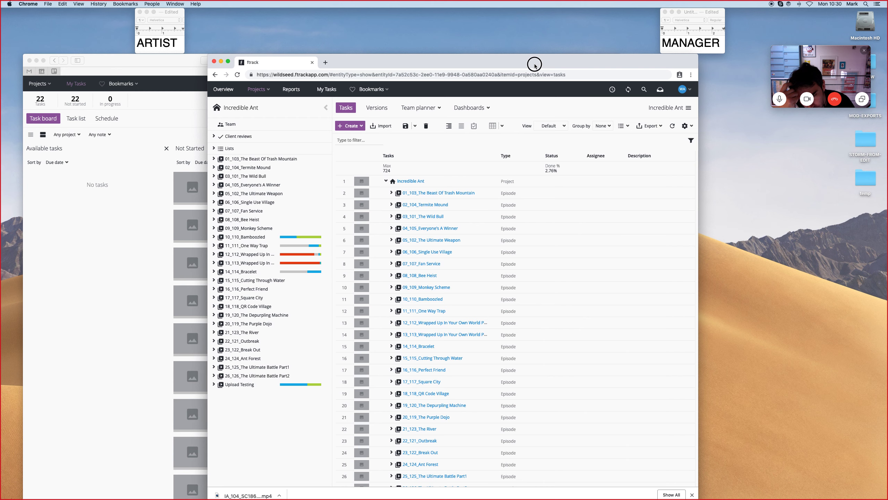
{"action": "left_click_drag", "start_coordinate": [699, 157], "coordinate": [730, 160]}
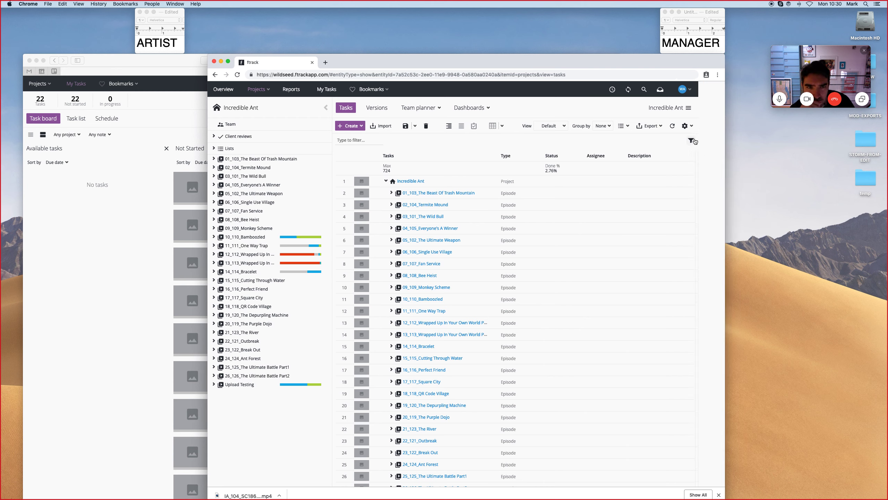
{"action": "left_click", "coordinate": [718, 141]}
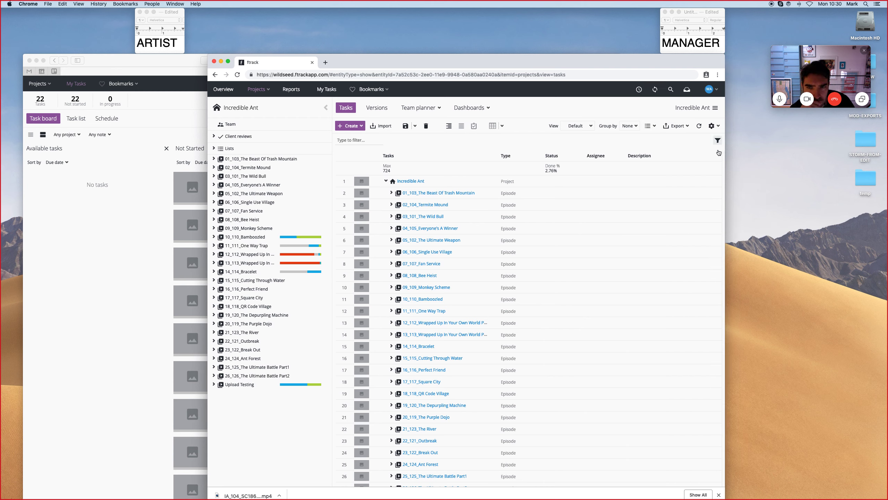
{"action": "left_click", "coordinate": [702, 178]}
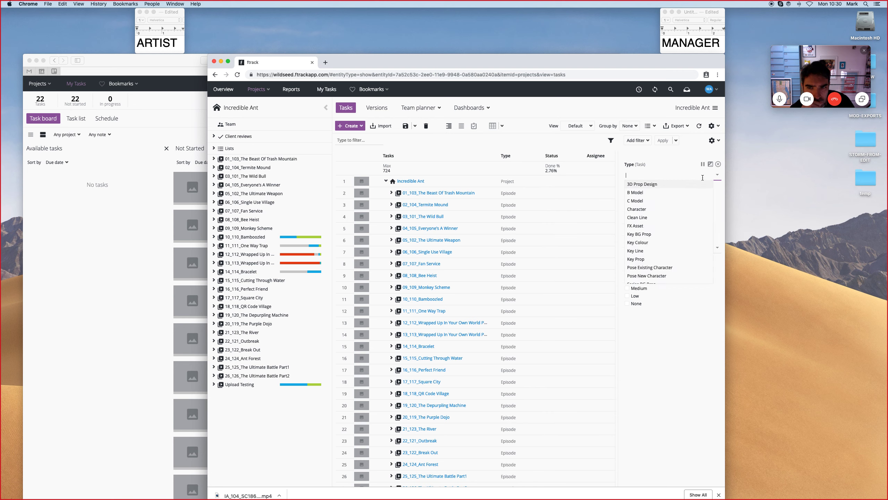
{"action": "left_click", "coordinate": [644, 251]}
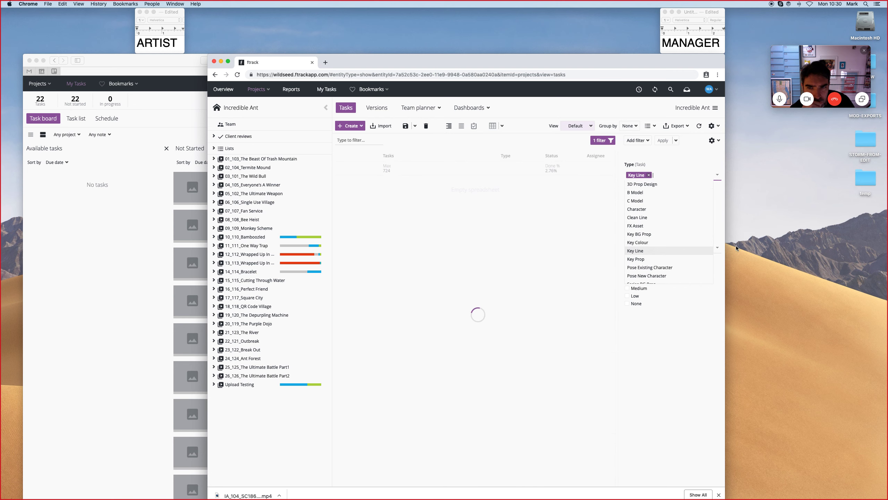
{"action": "left_click", "coordinate": [678, 311]}
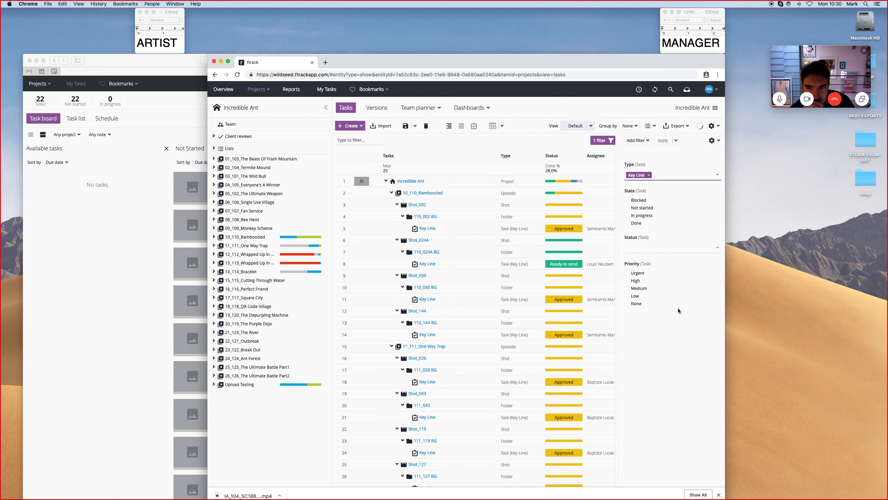
Add an Assignee filter to the task list and set it to one specific artist.
{"action": "left_click", "coordinate": [643, 141]}
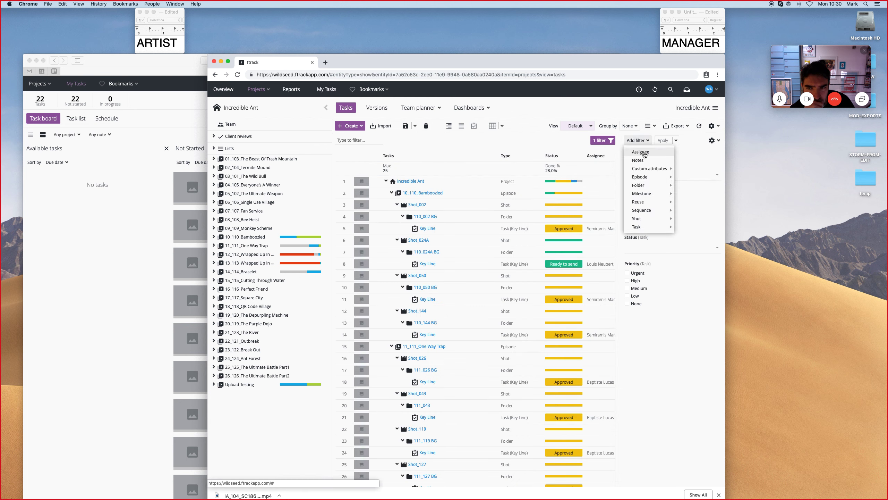
{"action": "left_click", "coordinate": [640, 152]}
{"action": "left_click", "coordinate": [641, 175]}
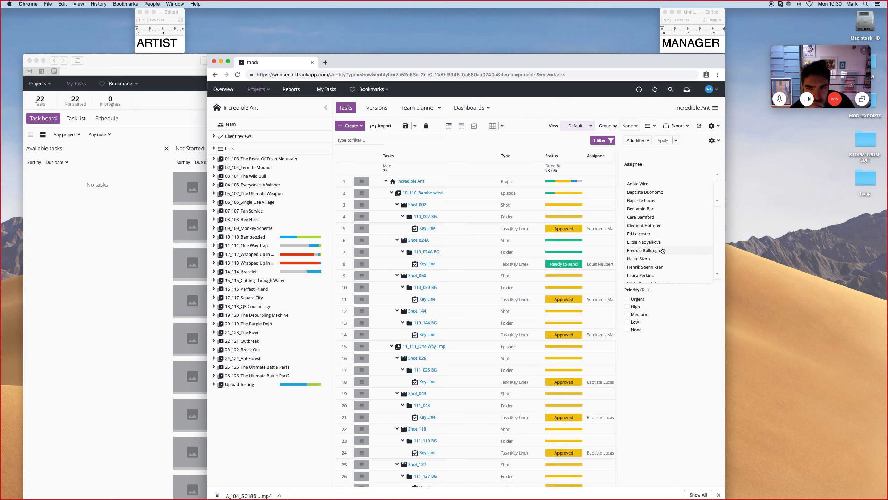
{"action": "scroll", "coordinate": [659, 251], "scroll_direction": "down", "scroll_amount": 5}
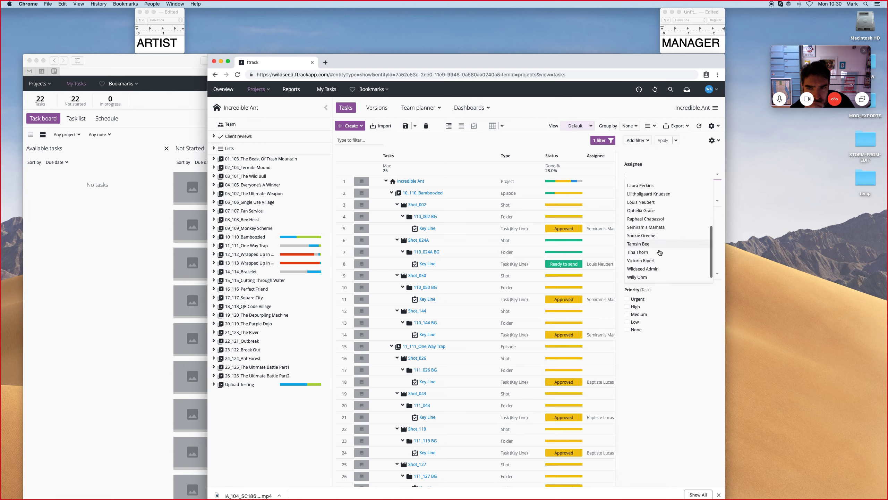
{"action": "key", "text": "Return"}
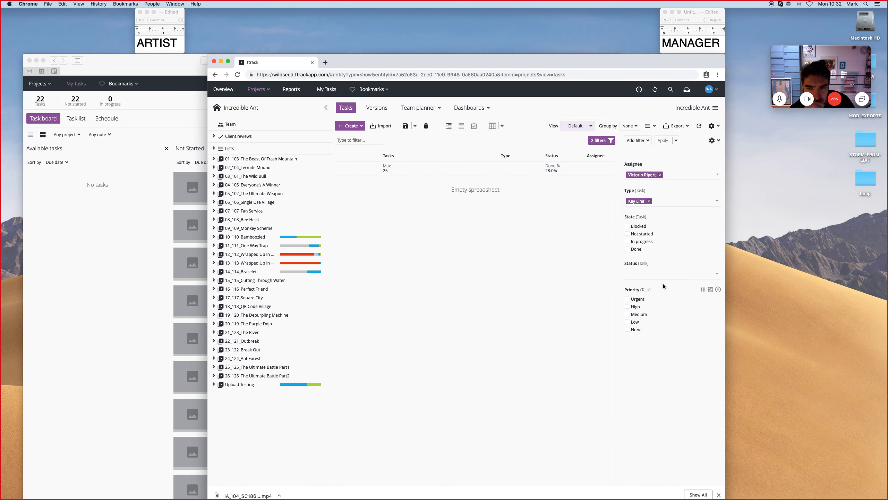
{"action": "left_click", "coordinate": [661, 175]}
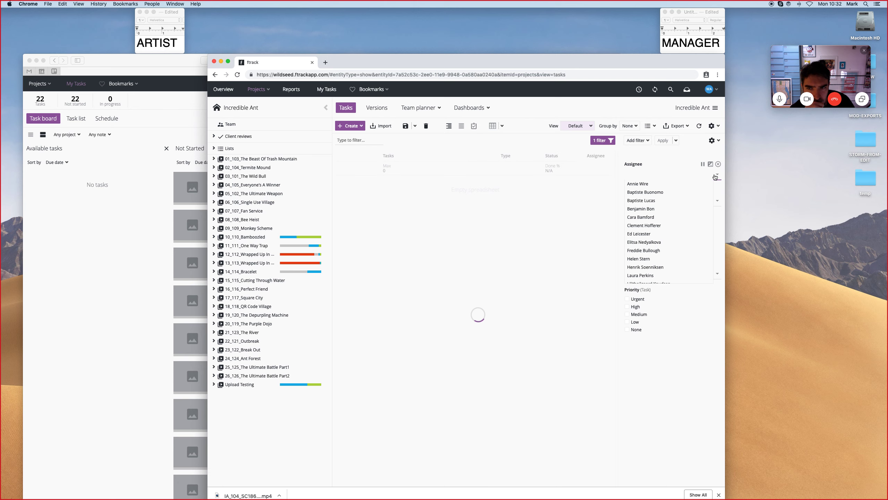
{"action": "scroll", "coordinate": [666, 257], "scroll_direction": "down", "scroll_amount": 2}
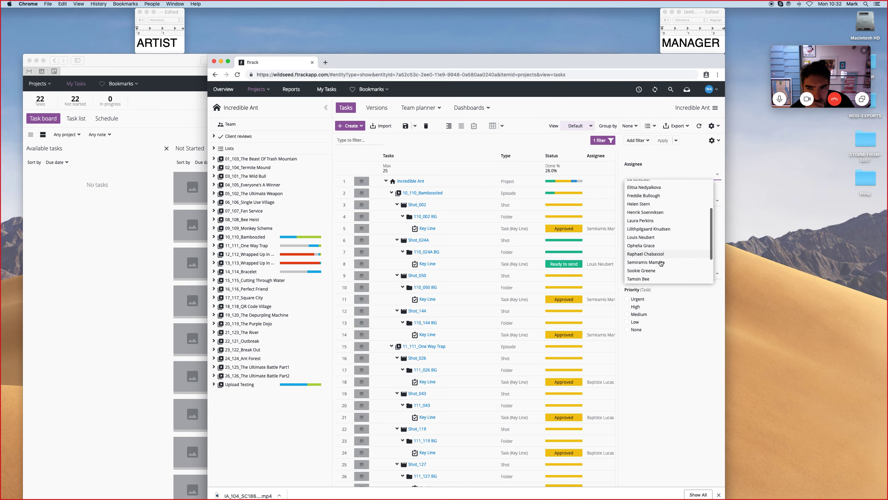
{"action": "left_click", "coordinate": [657, 229]}
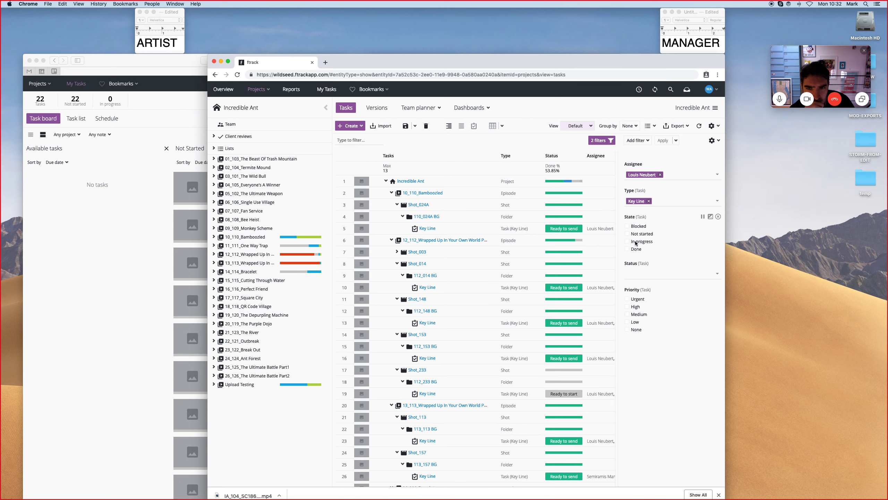
Restrict the task list's State filter to In progress.
{"action": "left_click", "coordinate": [627, 250]}
{"action": "left_click", "coordinate": [627, 249]}
{"action": "left_click", "coordinate": [627, 241]}
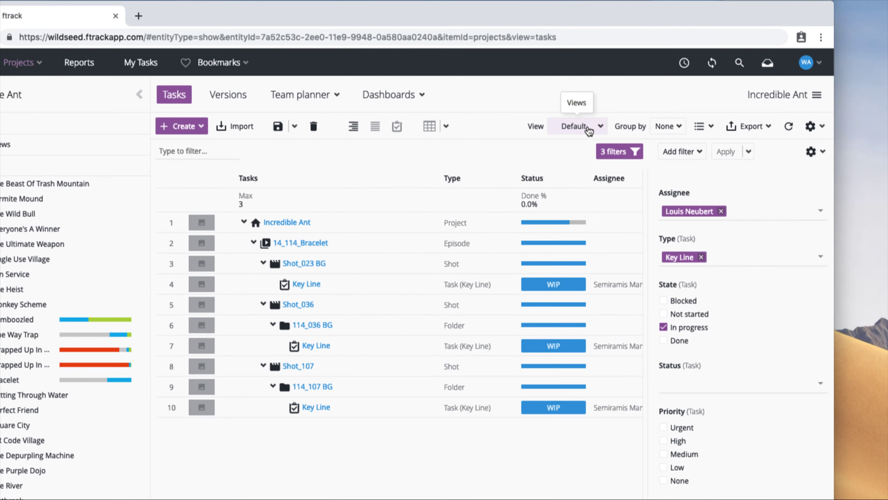
Switch the task list to the saved Colour Tasks View and browse the shared views.
{"action": "left_click", "coordinate": [578, 126]}
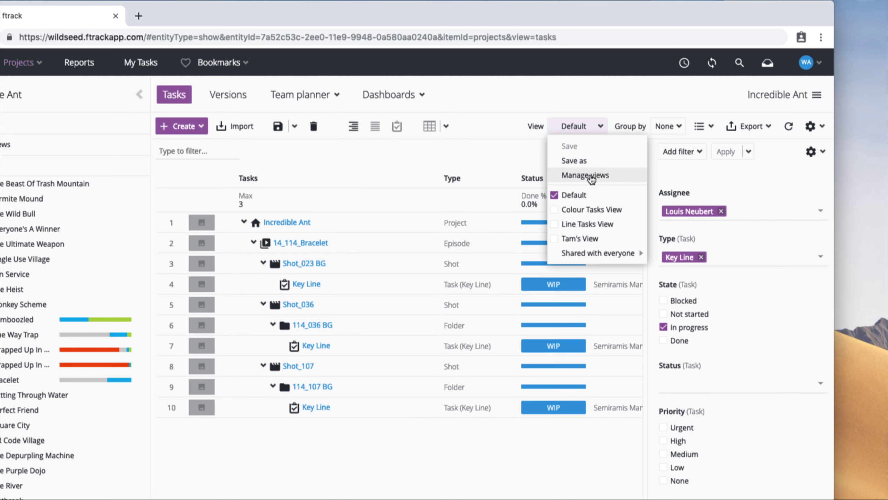
{"action": "left_click", "coordinate": [571, 211]}
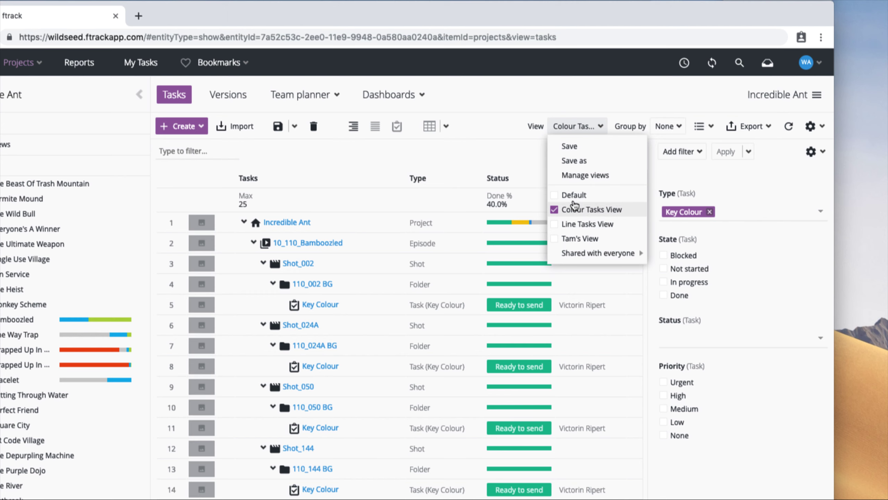
{"action": "left_click", "coordinate": [604, 257]}
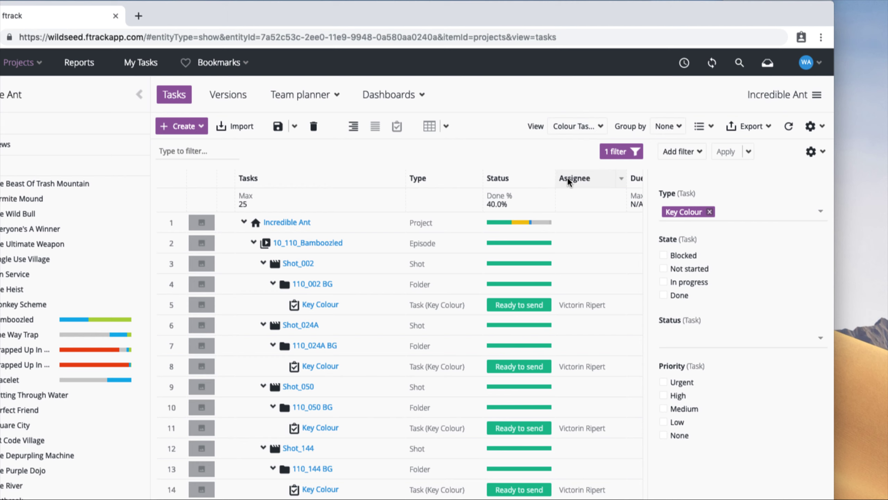
{"action": "left_click", "coordinate": [577, 119]}
{"action": "mouse_move", "coordinate": [623, 254]}
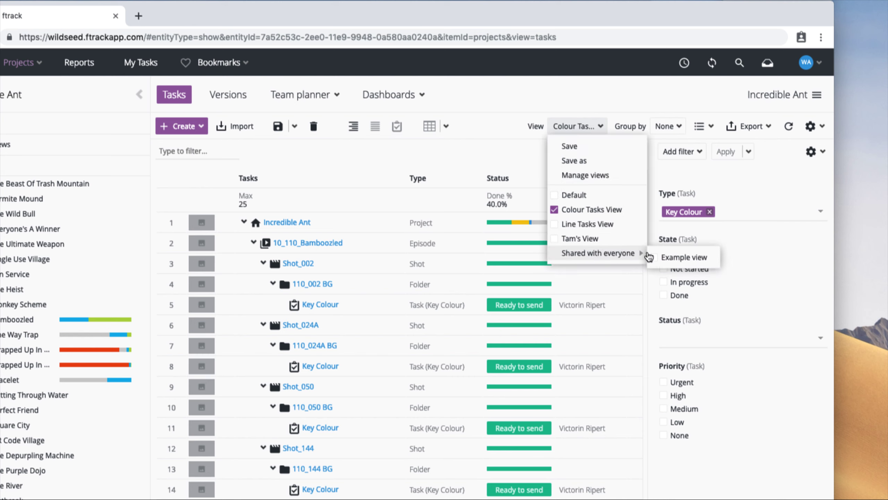
{"action": "left_click", "coordinate": [483, 141]}
{"action": "left_click", "coordinate": [563, 133]}
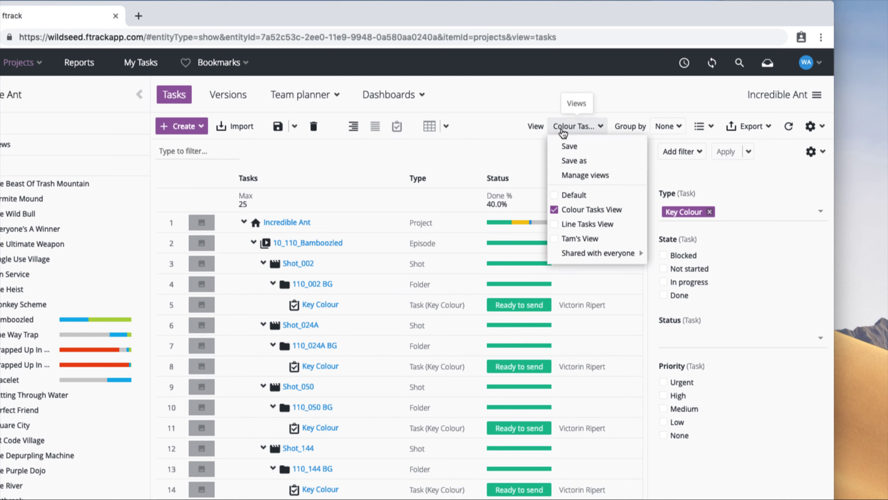
{"action": "left_click", "coordinate": [496, 154]}
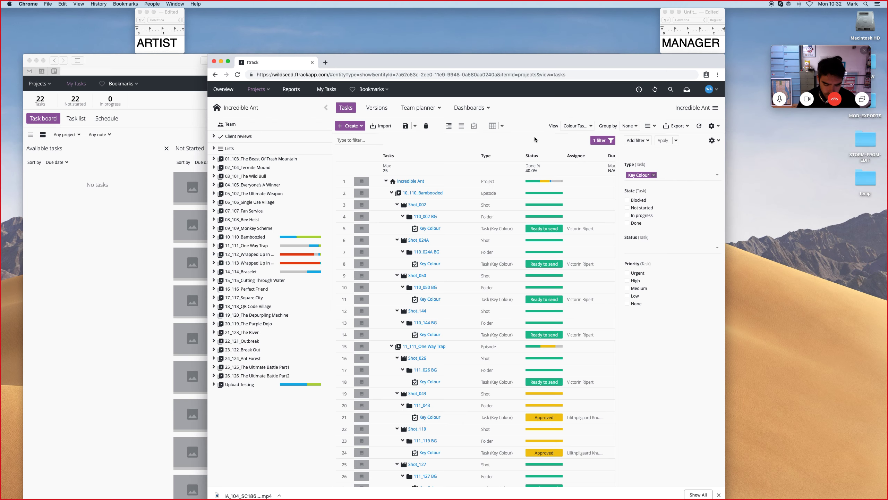
Open the project's User Tracking dashboard.
{"action": "left_click_drag", "start_coordinate": [566, 65], "coordinate": [566, 41]}
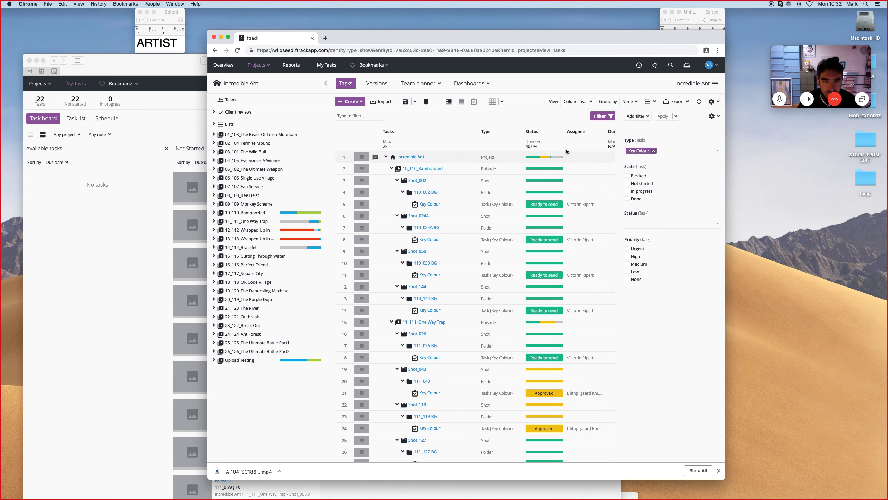
{"action": "left_click", "coordinate": [473, 86]}
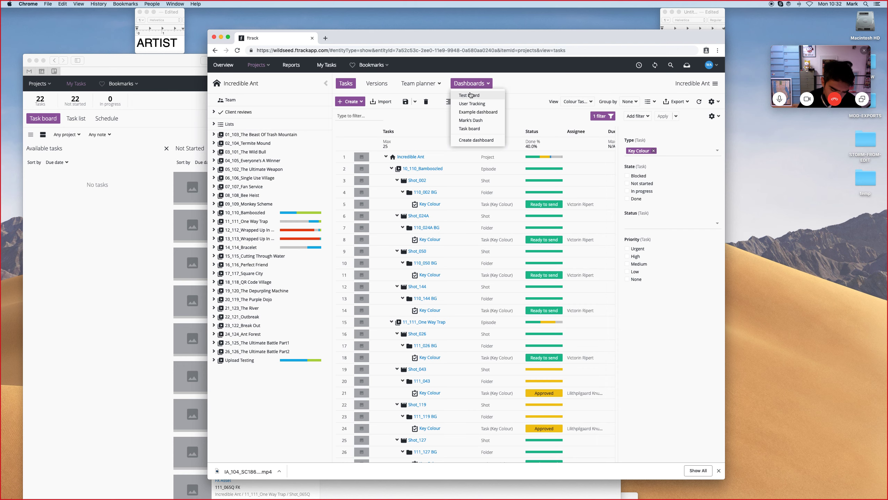
{"action": "left_click", "coordinate": [477, 104]}
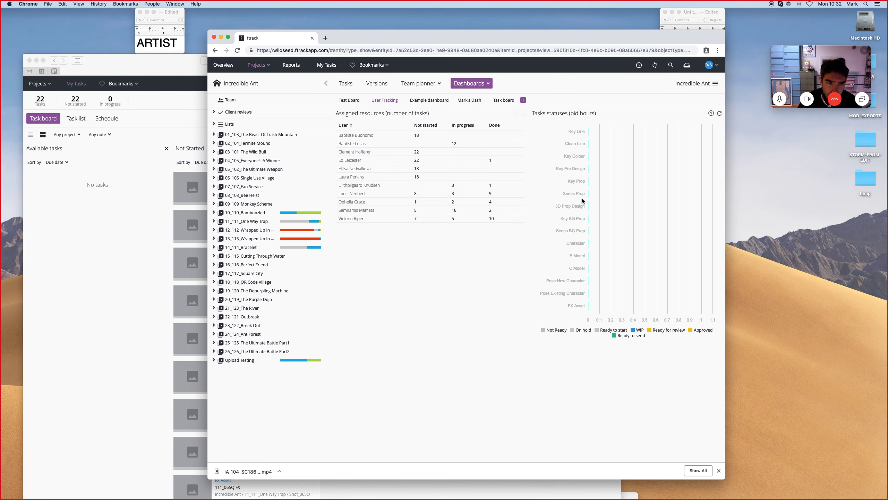
Inspect one user's assignments from the dashboard's assigned resources table, then close the panel.
{"action": "left_click_drag", "start_coordinate": [446, 35], "coordinate": [412, 9]}
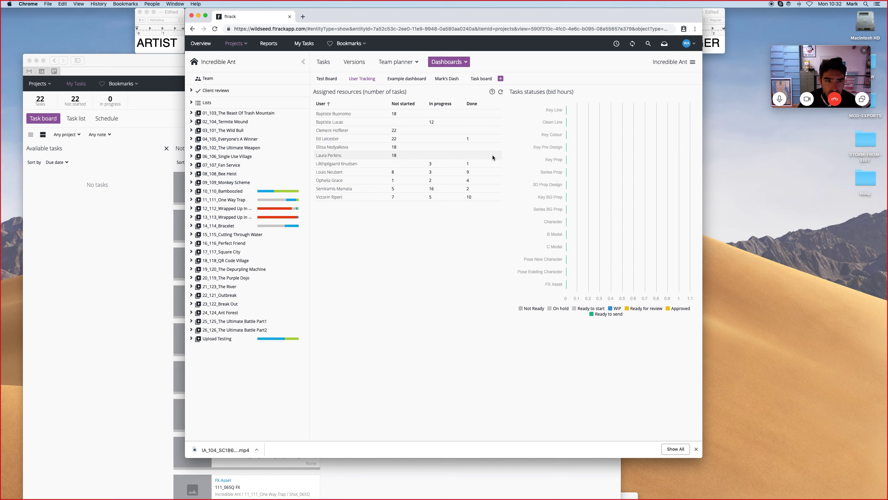
{"action": "left_click", "coordinate": [332, 147]}
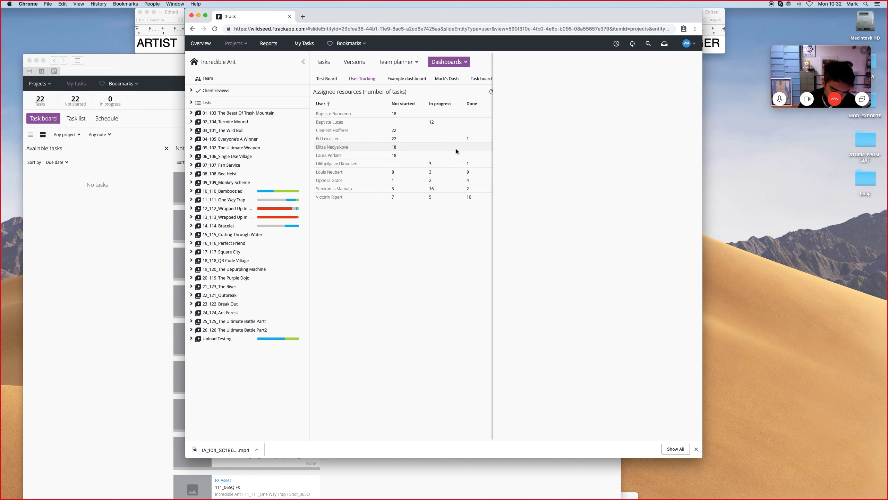
{"action": "scroll", "coordinate": [602, 205], "scroll_direction": "down", "scroll_amount": 1}
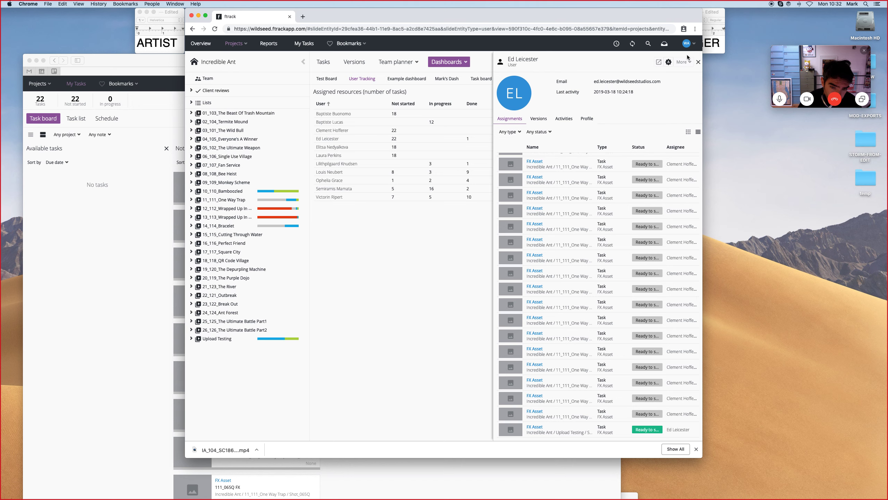
{"action": "left_click", "coordinate": [456, 274]}
{"action": "left_click_drag", "start_coordinate": [374, 18], "coordinate": [518, 19]}
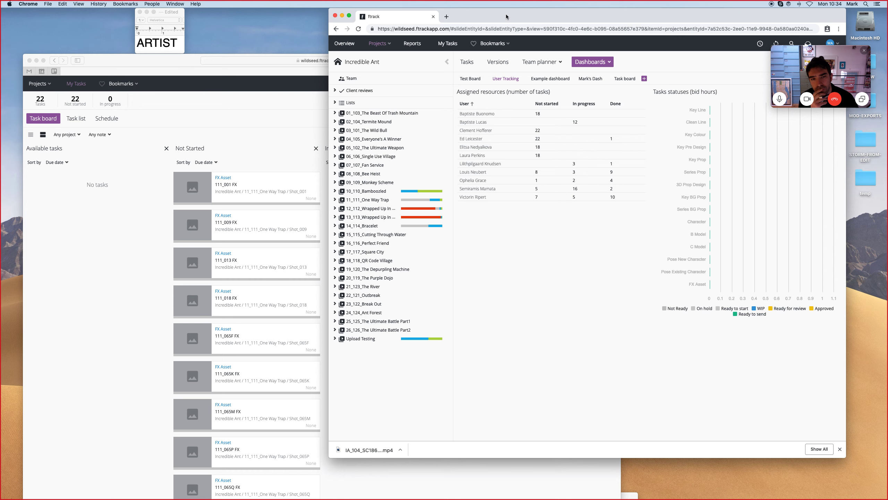
{"action": "left_click_drag", "start_coordinate": [519, 17], "coordinate": [559, 73]}
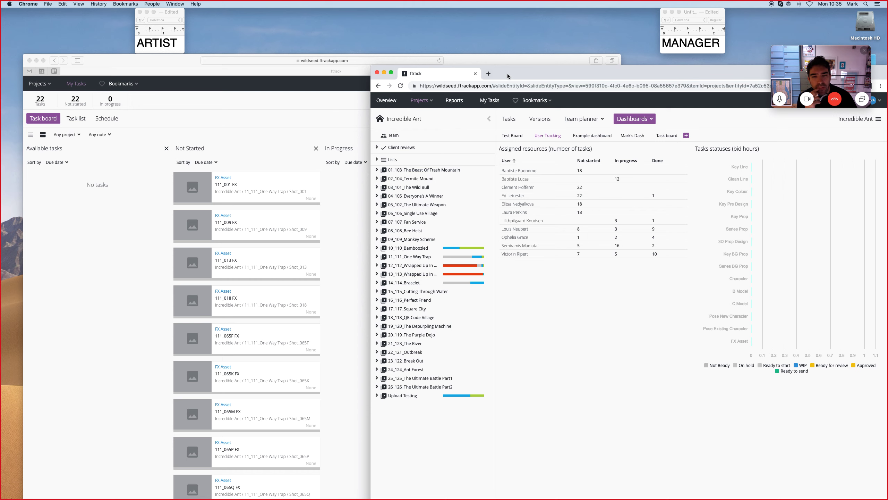
{"action": "left_click_drag", "start_coordinate": [511, 75], "coordinate": [511, 65]}
{"action": "key", "text": "XF86AudioRaiseVolume"}
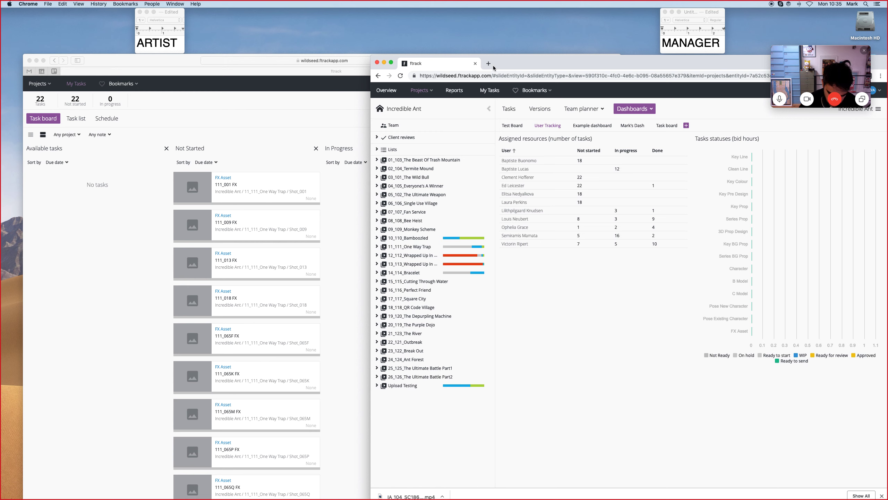
{"action": "left_click", "coordinate": [171, 62]}
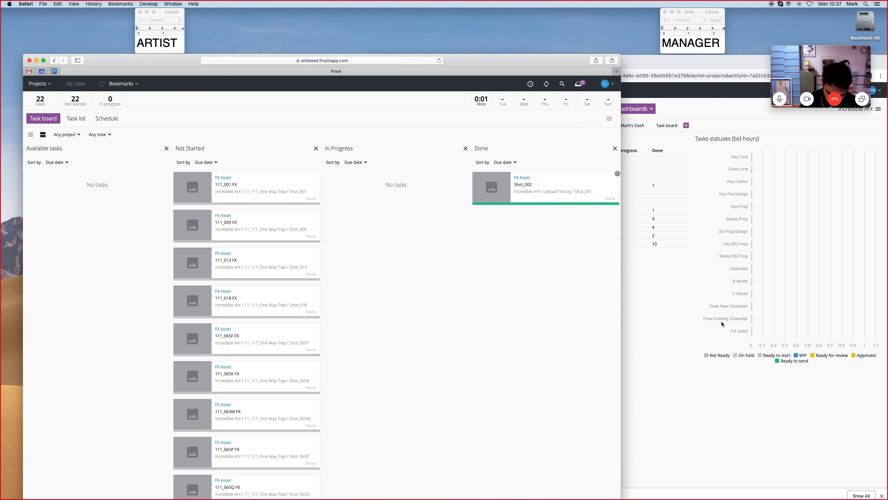
Open the Incredible Ant project's task list in the manager's browser window.
{"action": "left_click", "coordinate": [650, 302]}
{"action": "left_click", "coordinate": [421, 90]}
{"action": "left_click", "coordinate": [413, 142]}
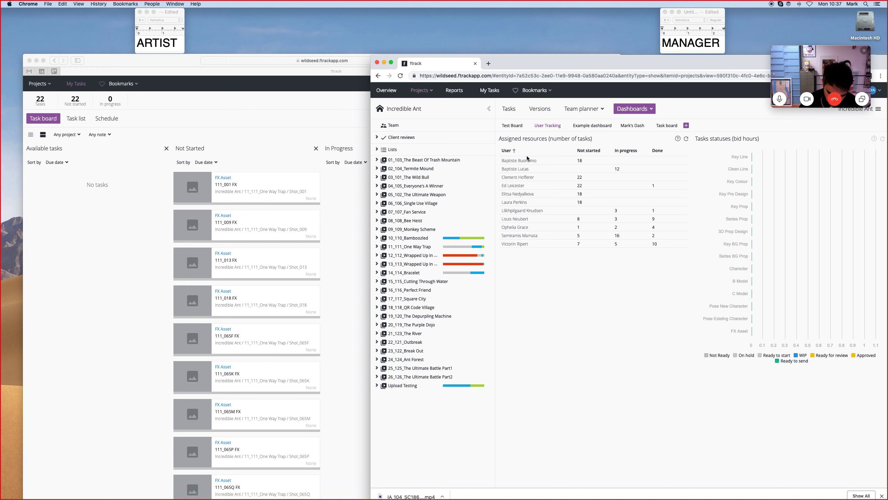
{"action": "left_click", "coordinate": [429, 161]}
{"action": "left_click", "coordinate": [508, 112]}
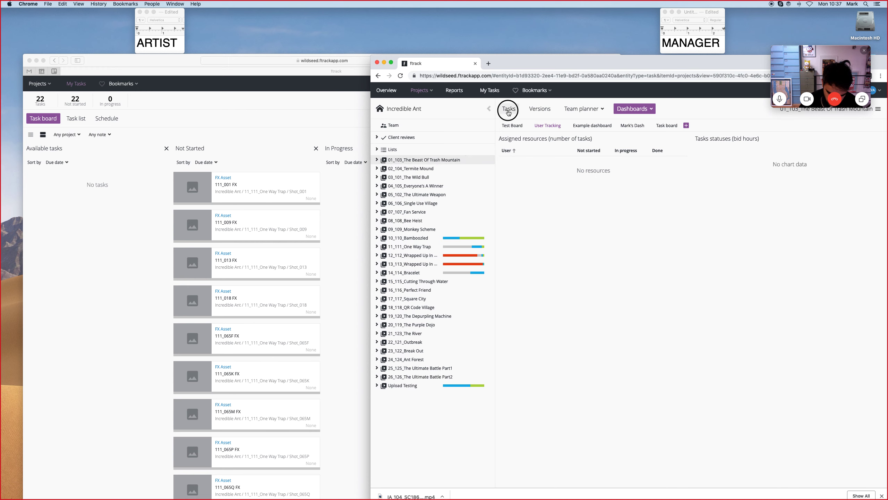
{"action": "left_click", "coordinate": [421, 91]}
{"action": "left_click", "coordinate": [402, 136]}
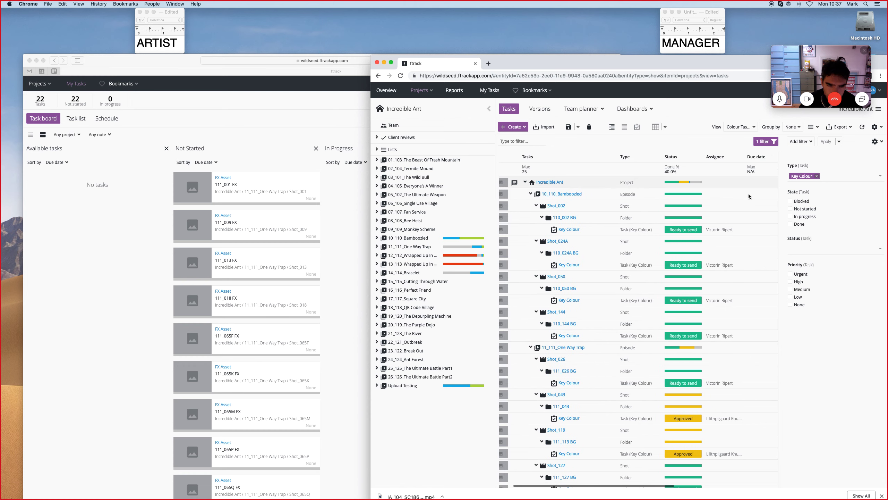
Read the full description of the On hold Key Colour task in the task list.
{"action": "scroll", "coordinate": [748, 196], "scroll_direction": "right", "scroll_amount": 5}
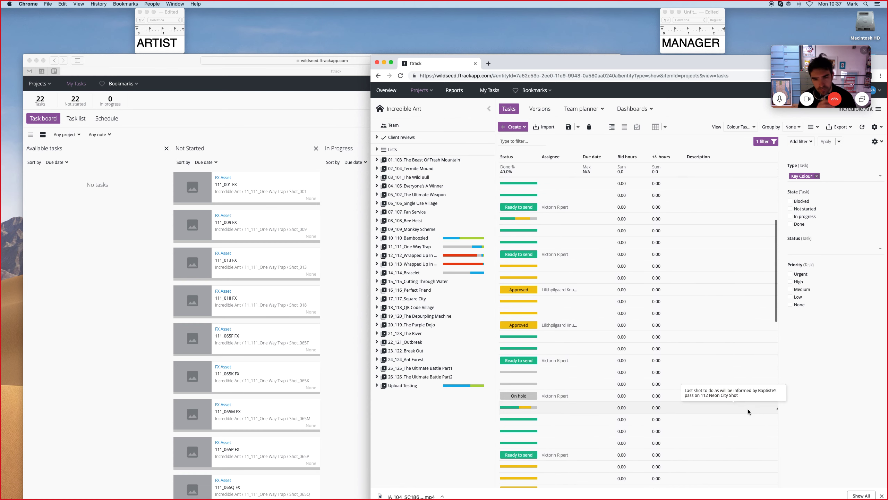
{"action": "scroll", "coordinate": [748, 408], "scroll_direction": "down", "scroll_amount": 1}
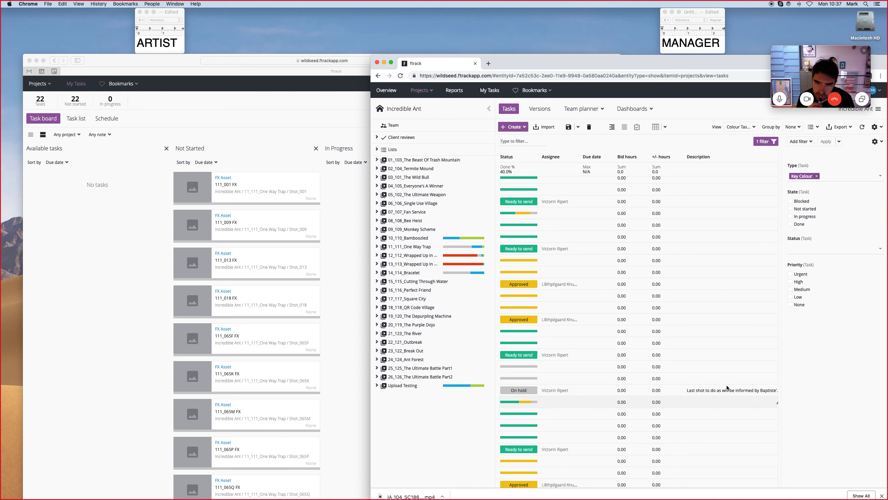
{"action": "scroll", "coordinate": [726, 394], "scroll_direction": "left", "scroll_amount": 3}
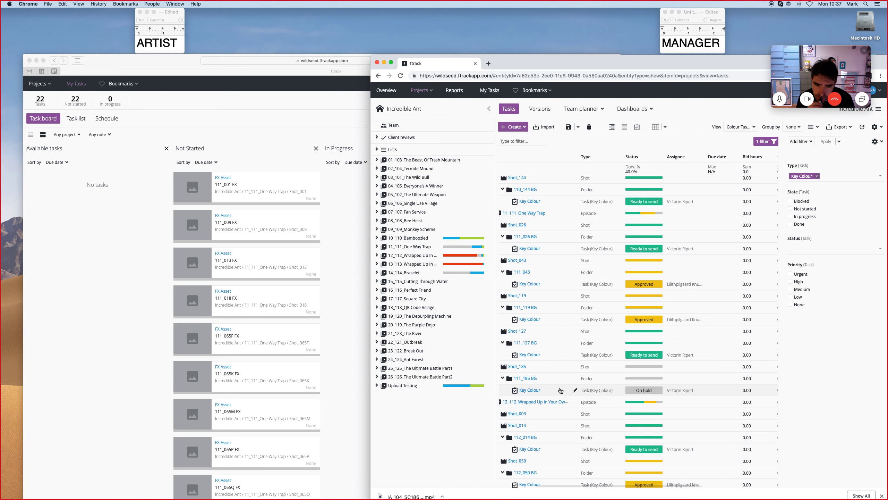
{"action": "scroll", "coordinate": [524, 391], "scroll_direction": "right", "scroll_amount": 3}
{"action": "left_click", "coordinate": [731, 391]}
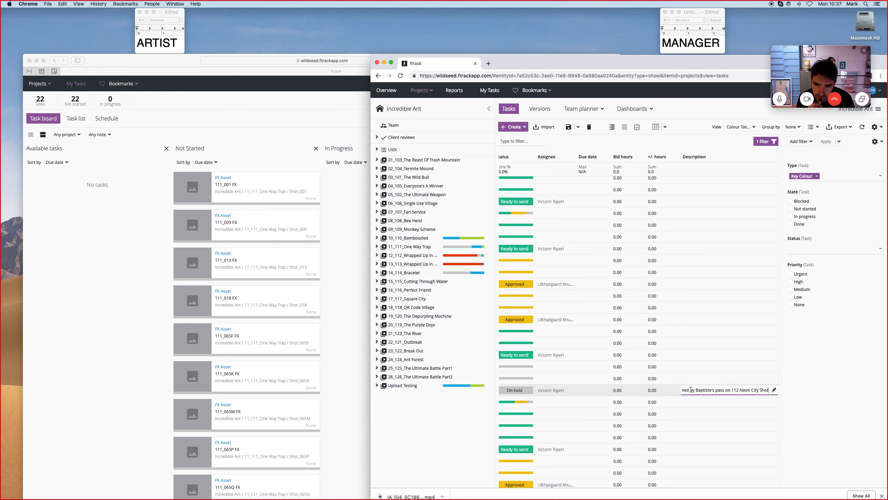
{"action": "left_click_drag", "start_coordinate": [691, 389], "coordinate": [669, 392]}
{"action": "left_click_drag", "start_coordinate": [737, 390], "coordinate": [790, 392]}
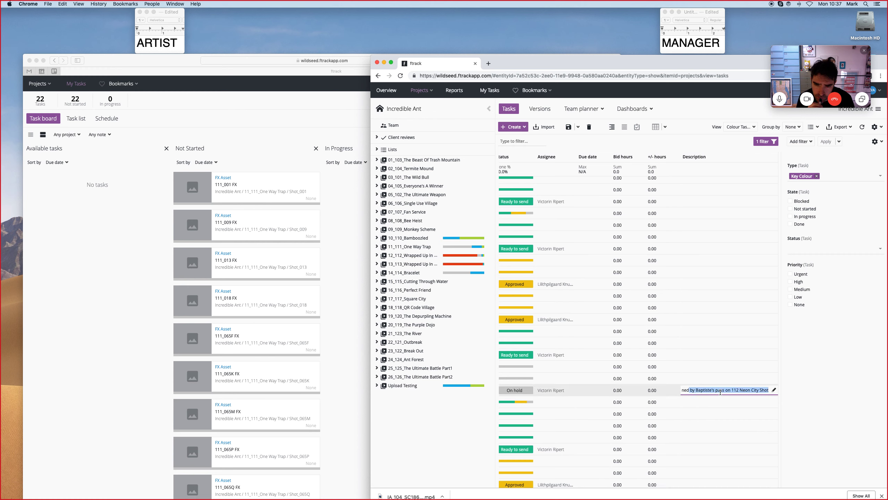
{"action": "left_click", "coordinate": [741, 391]}
{"action": "left_click", "coordinate": [713, 380]}
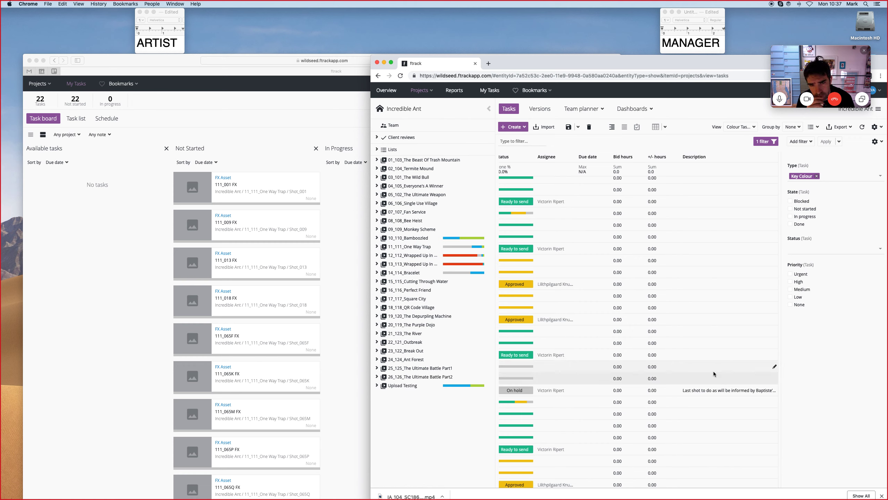
Remove the Key Colour type filter from the task list and close the filter panel.
{"action": "scroll", "coordinate": [713, 371], "scroll_direction": "down", "scroll_amount": 3}
{"action": "scroll", "coordinate": [733, 383], "scroll_direction": "down", "scroll_amount": 5}
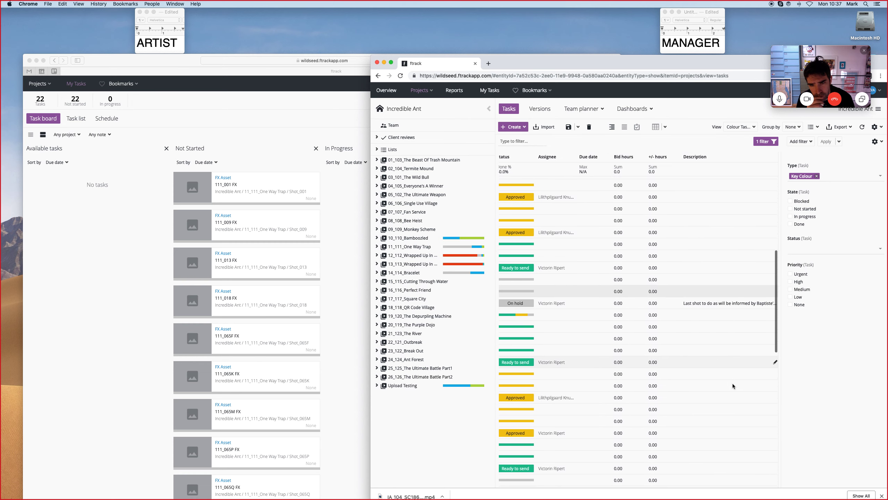
{"action": "left_click", "coordinate": [817, 176]}
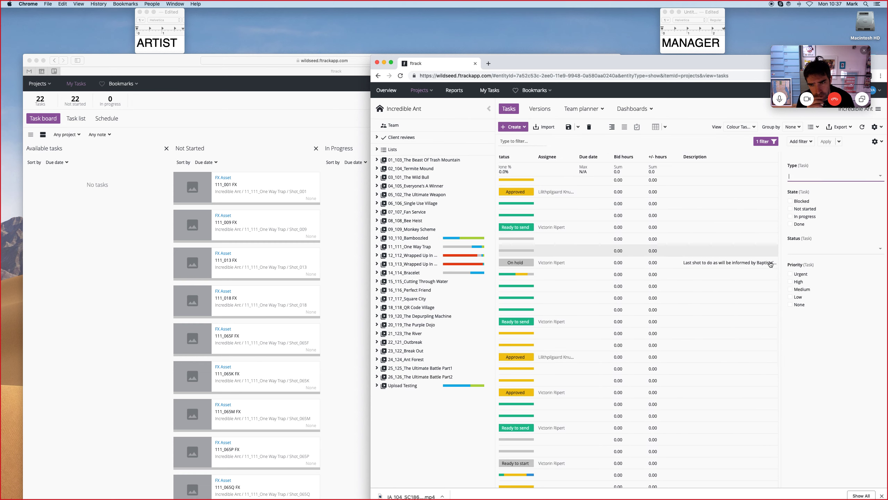
{"action": "left_click", "coordinate": [776, 142]}
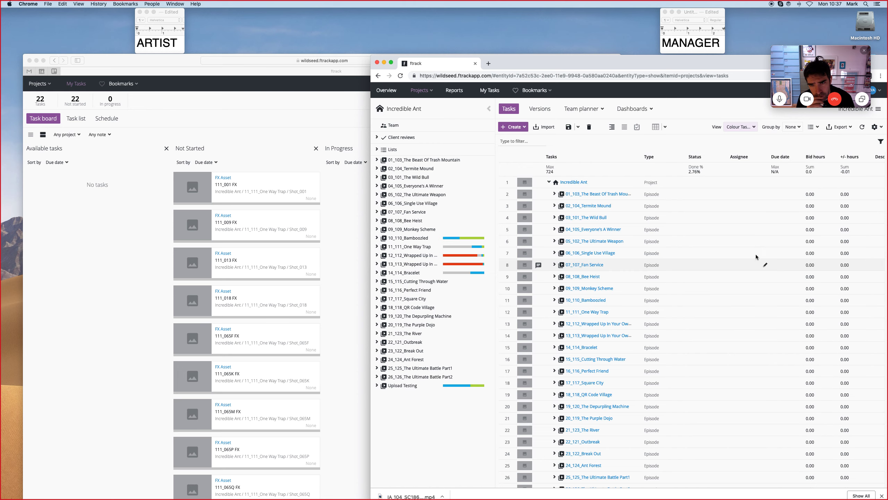
Expand the 11_111_One Way Trap episode and open the Shot_001 FX Asset task's details, then close them.
{"action": "left_click", "coordinate": [554, 312]}
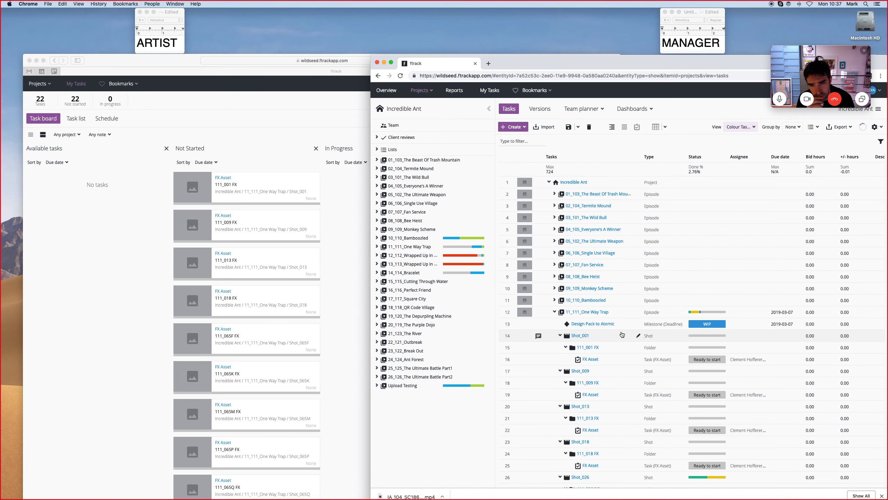
{"action": "left_click", "coordinate": [629, 360]}
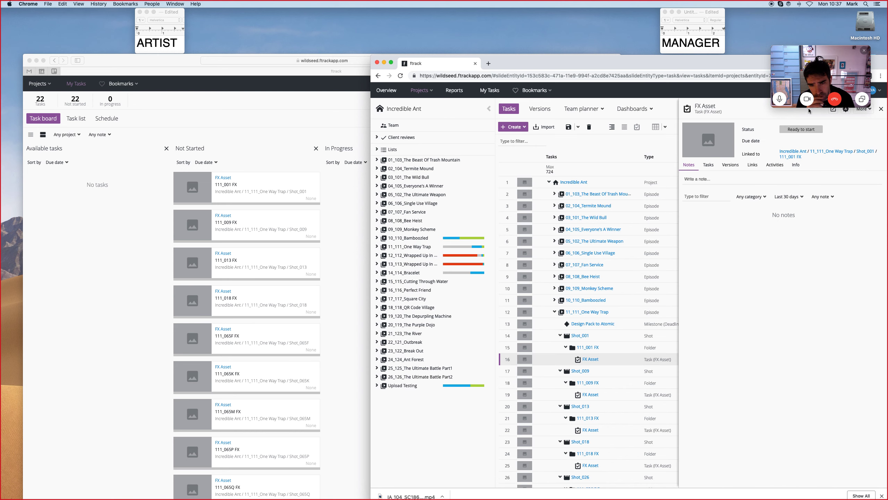
{"action": "left_click", "coordinate": [881, 109]}
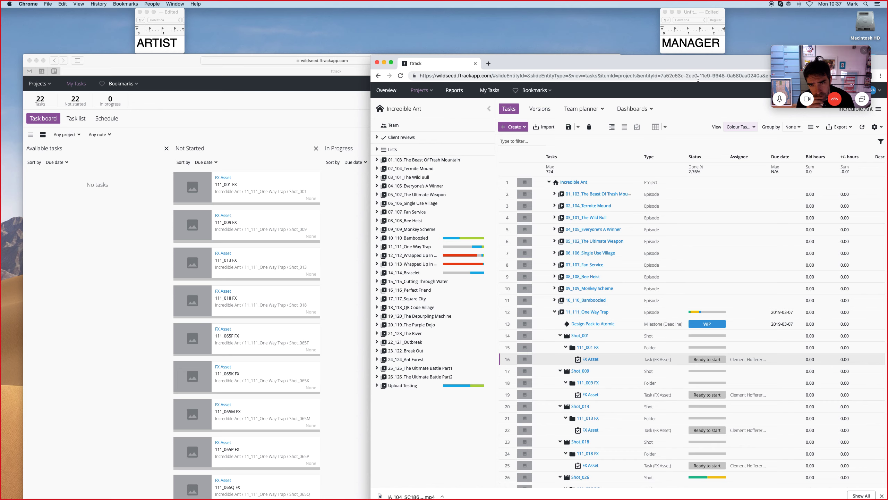
Move the browser window and open the Assignee column's options menu.
{"action": "left_click_drag", "start_coordinate": [706, 62], "coordinate": [572, 51]}
{"action": "left_click_drag", "start_coordinate": [754, 175], "coordinate": [825, 192]}
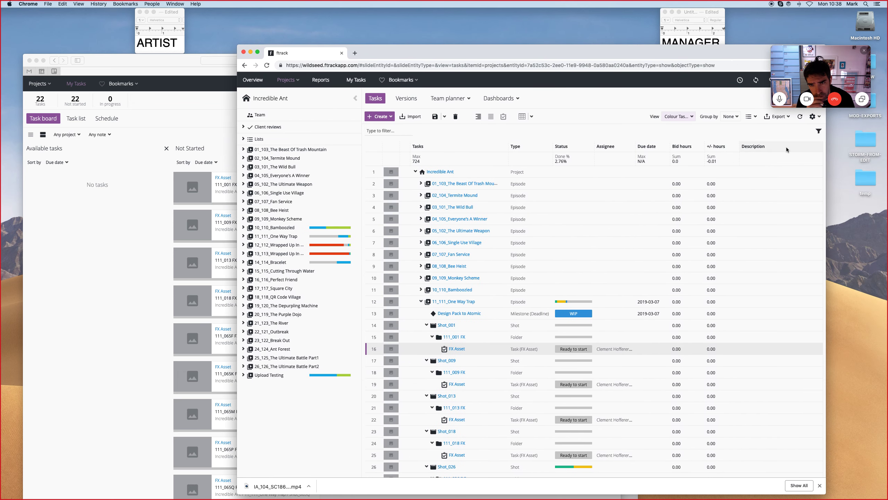
{"action": "left_click", "coordinate": [632, 148]}
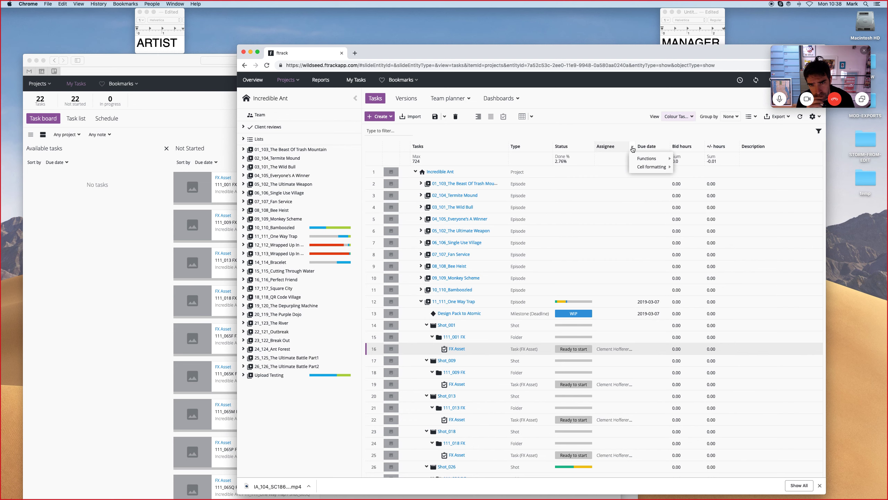
{"action": "left_click", "coordinate": [628, 135]}
{"action": "scroll", "coordinate": [759, 187], "scroll_direction": "right", "scroll_amount": 1}
{"action": "scroll", "coordinate": [760, 187], "scroll_direction": "right", "scroll_amount": 1}
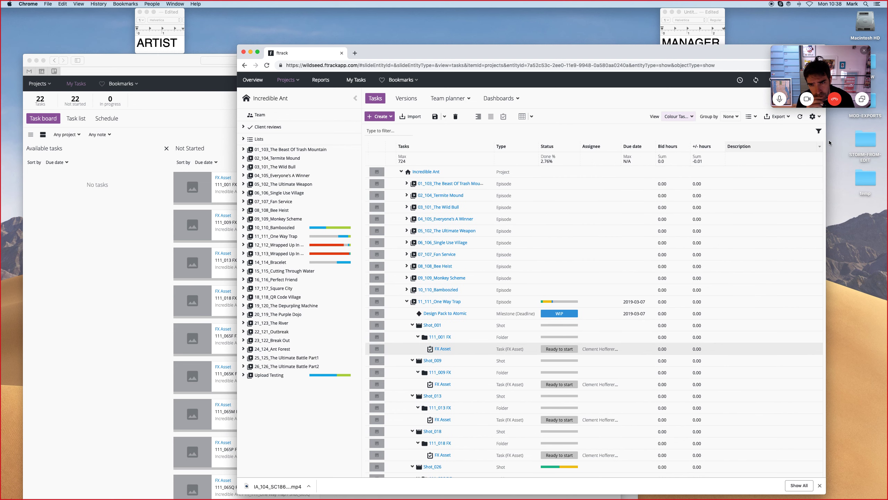
Browse the task list settings menu's row height and task attribute column options.
{"action": "left_click", "coordinate": [816, 121]}
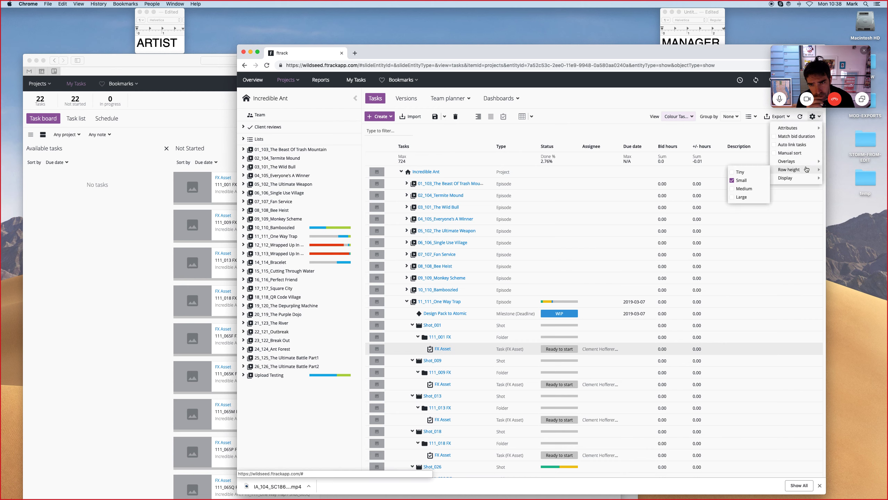
{"action": "mouse_move", "coordinate": [803, 132]}
{"action": "mouse_move", "coordinate": [740, 143]}
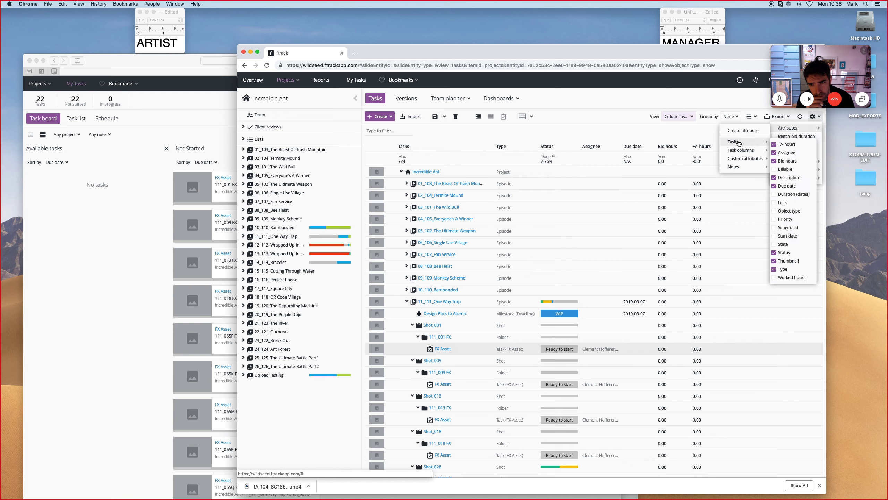
{"action": "left_click", "coordinate": [673, 137]}
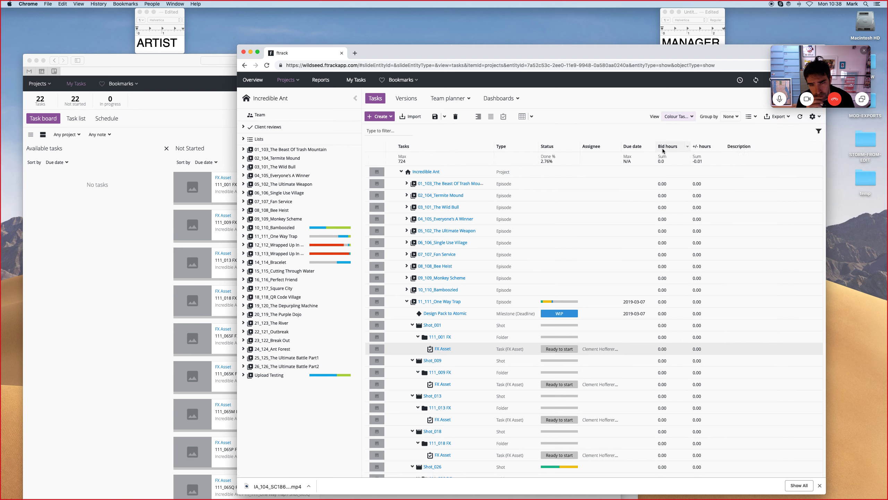
{"action": "left_click", "coordinate": [815, 117]}
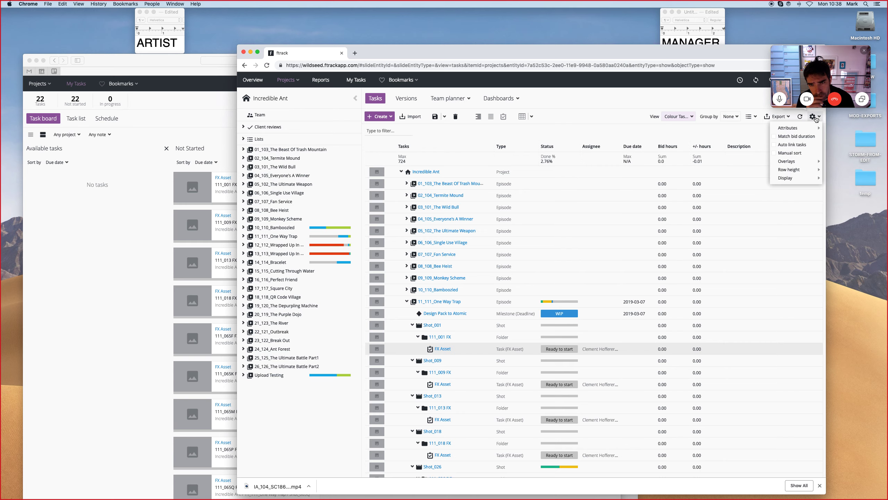
{"action": "left_click", "coordinate": [818, 120]}
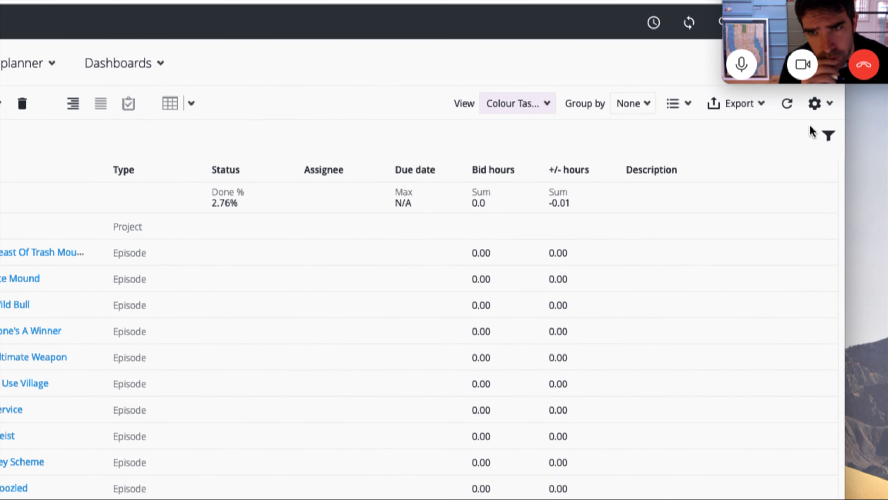
{"action": "left_click", "coordinate": [816, 118]}
{"action": "mouse_move", "coordinate": [792, 134]}
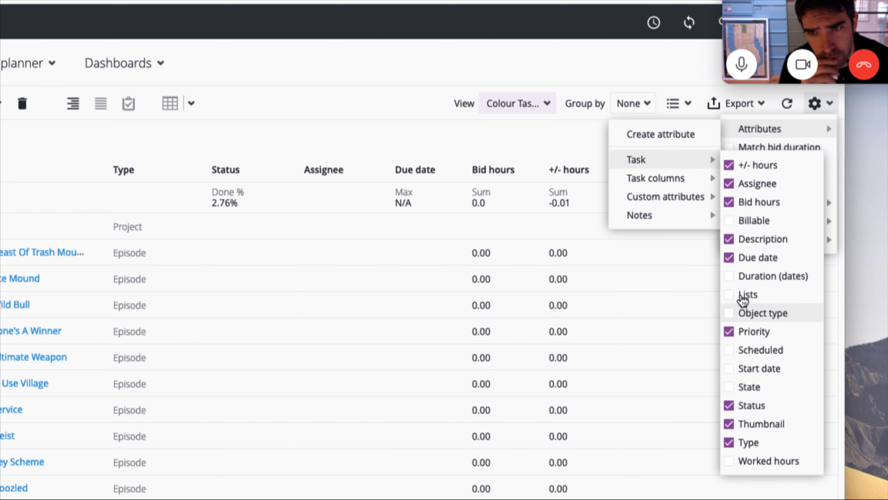
{"action": "left_click", "coordinate": [631, 271]}
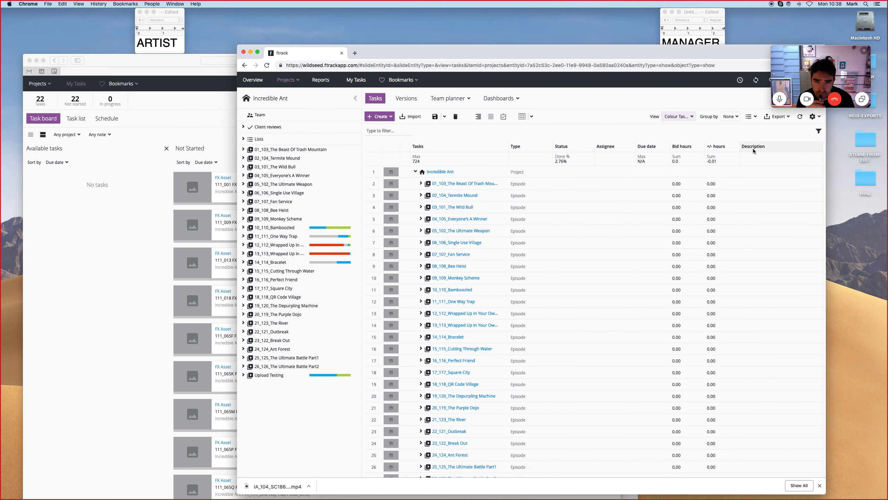
Reload the page and remove the restored Type filter from the task list.
{"action": "left_click", "coordinate": [266, 65]}
{"action": "left_click", "coordinate": [583, 119]}
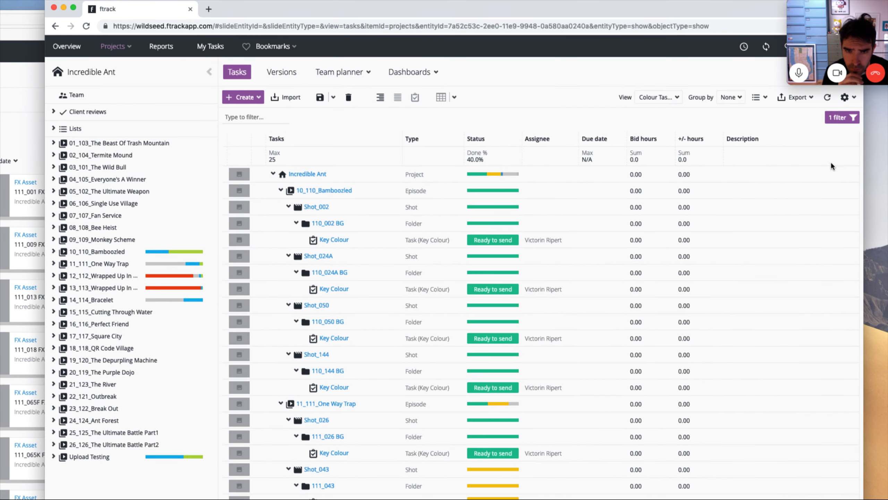
{"action": "left_click", "coordinate": [834, 116]}
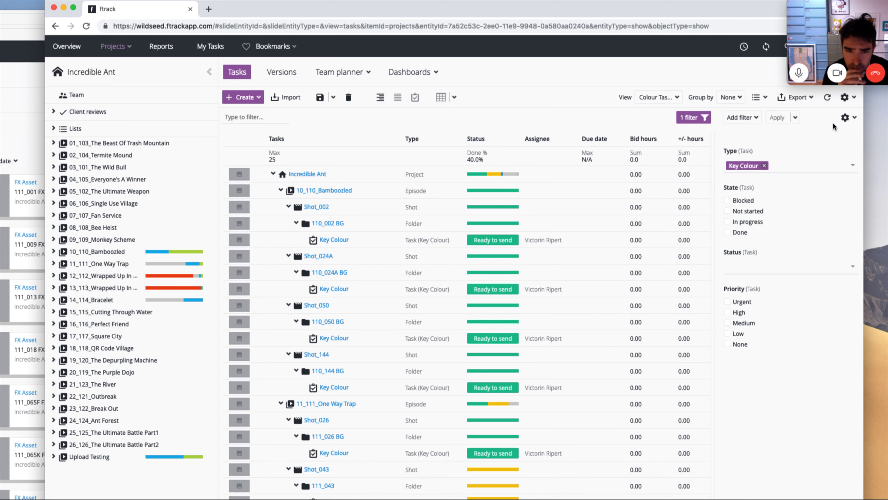
{"action": "left_click", "coordinate": [764, 166]}
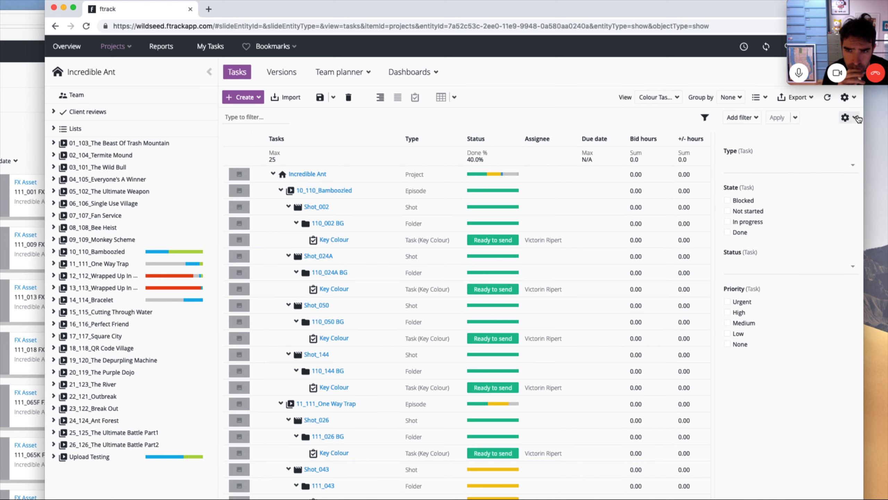
{"action": "left_click", "coordinate": [847, 117]}
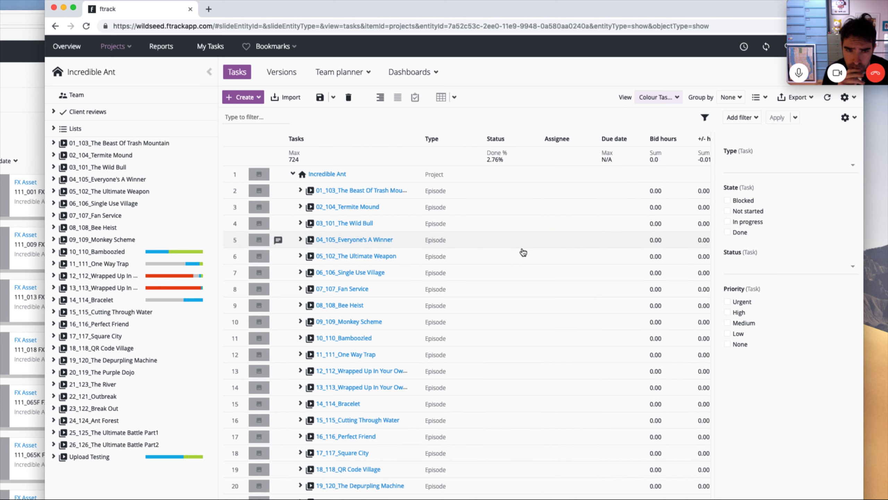
{"action": "left_click", "coordinate": [854, 150]}
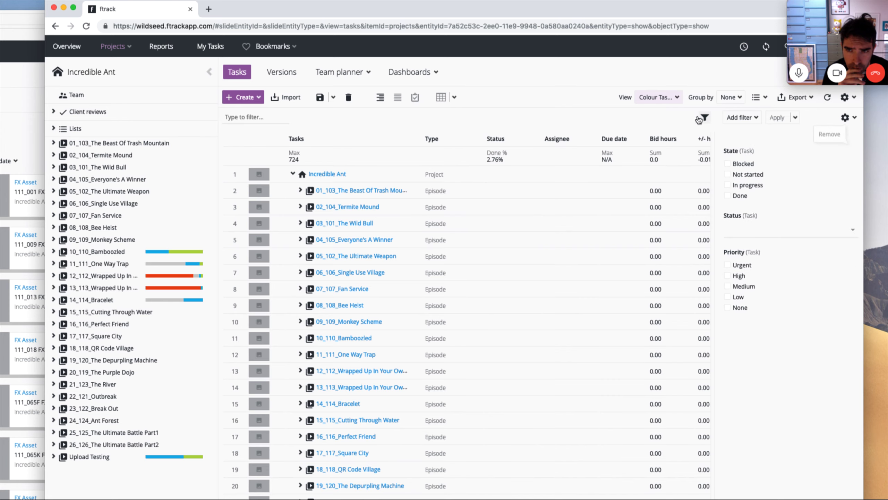
{"action": "left_click", "coordinate": [705, 117]}
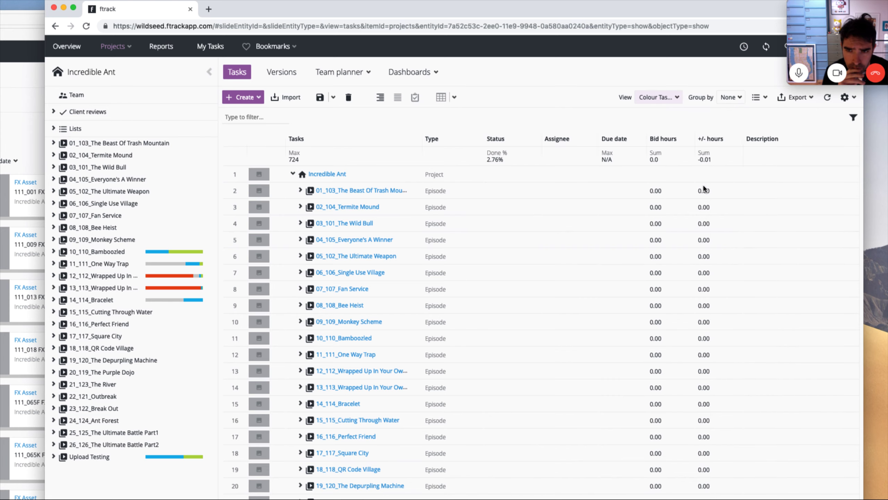
Expand the 13_113_Wrapped Up In Your Own episode and its Shot_001 to show its character tasks.
{"action": "left_click", "coordinate": [300, 386]}
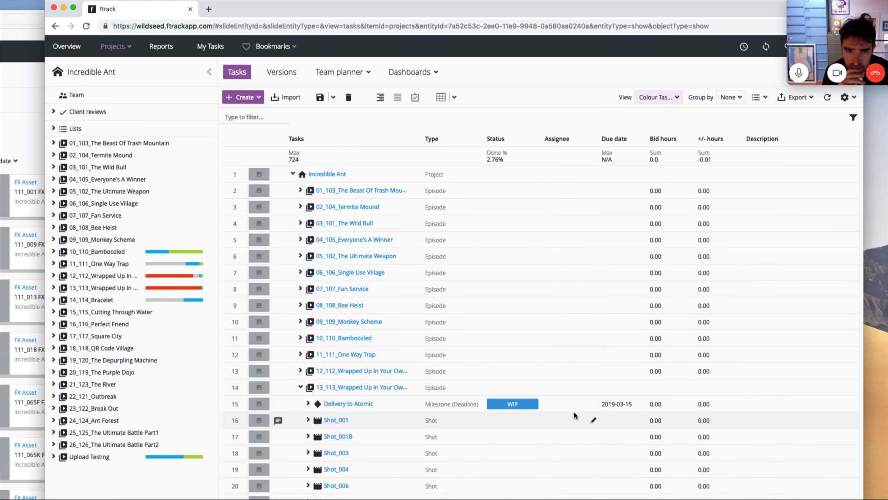
{"action": "scroll", "coordinate": [575, 415], "scroll_direction": "down", "scroll_amount": 4}
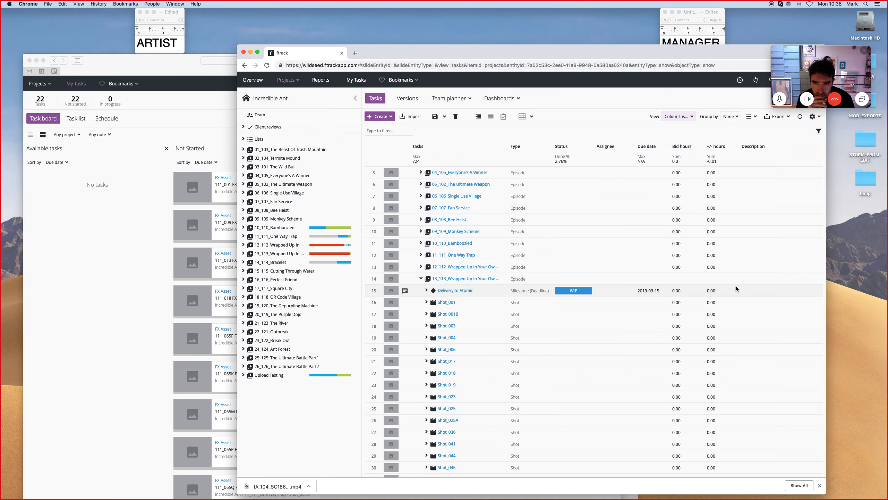
{"action": "left_click", "coordinate": [427, 303]}
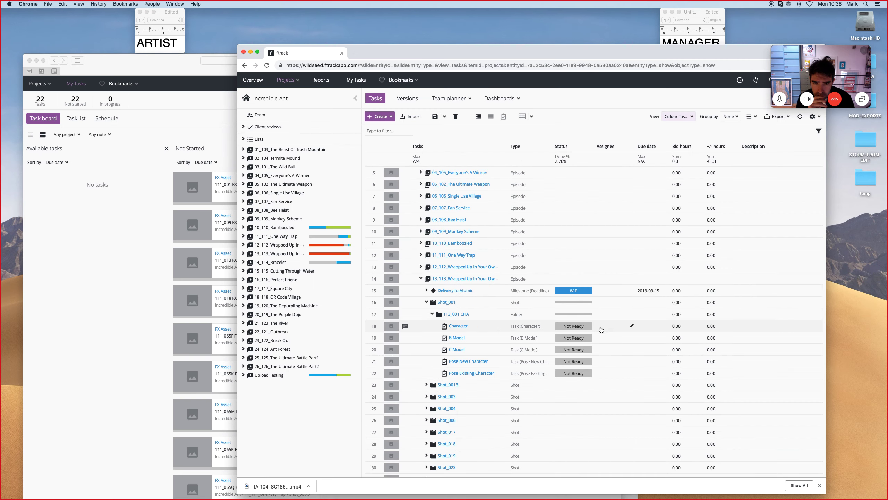
{"action": "scroll", "coordinate": [729, 330], "scroll_direction": "right", "scroll_amount": 1}
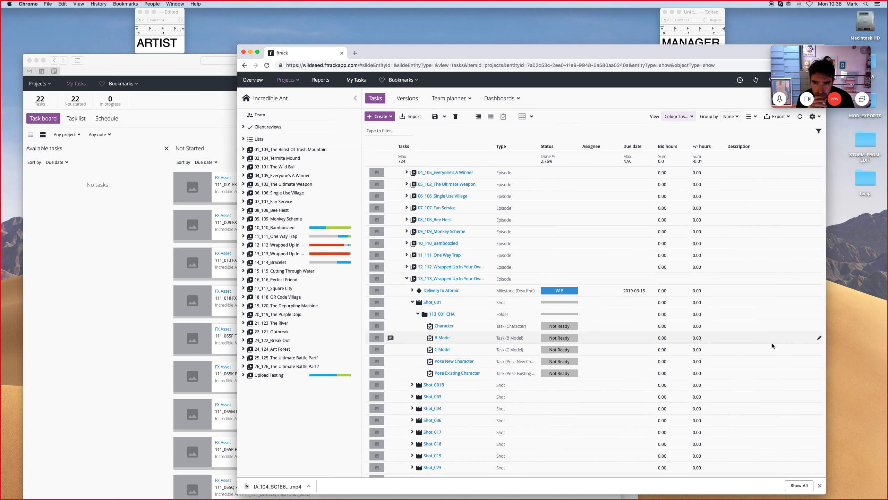
Set the Character task's priority to Urgent in its info panel.
{"action": "scroll", "coordinate": [732, 336], "scroll_direction": "left", "scroll_amount": 1}
{"action": "left_click", "coordinate": [454, 325]}
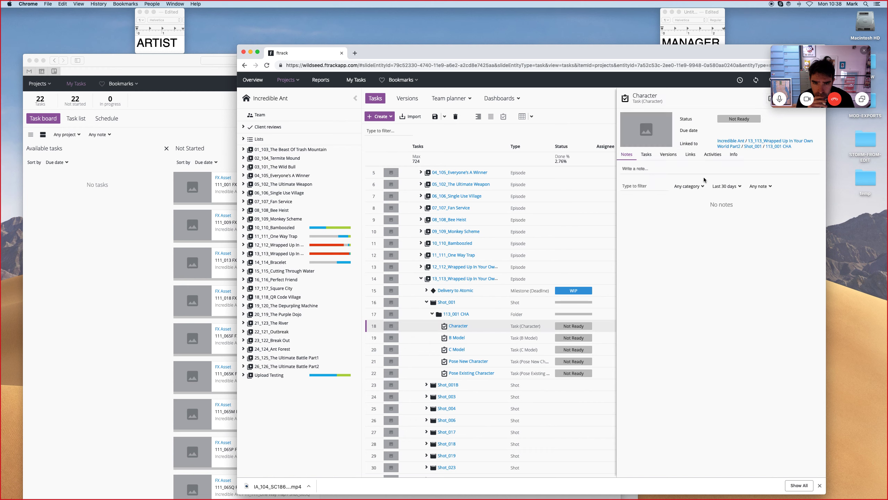
{"action": "left_click", "coordinate": [733, 156]}
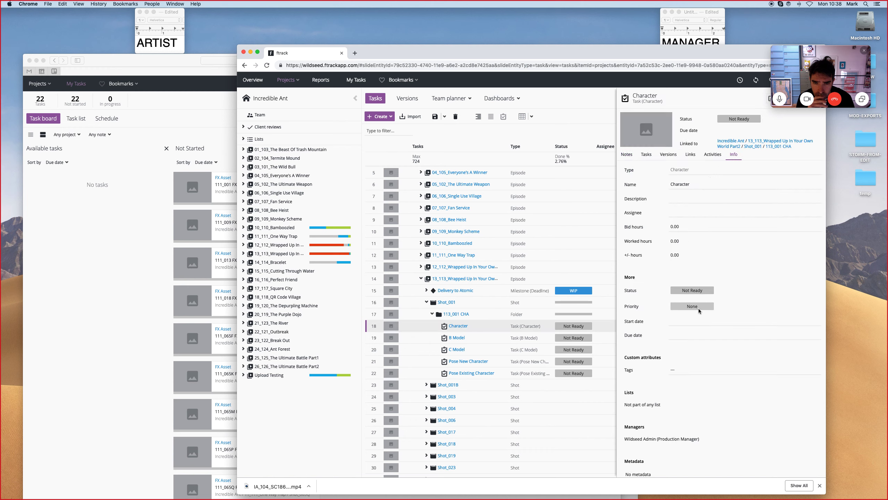
{"action": "left_click", "coordinate": [694, 305]}
{"action": "left_click", "coordinate": [818, 306]}
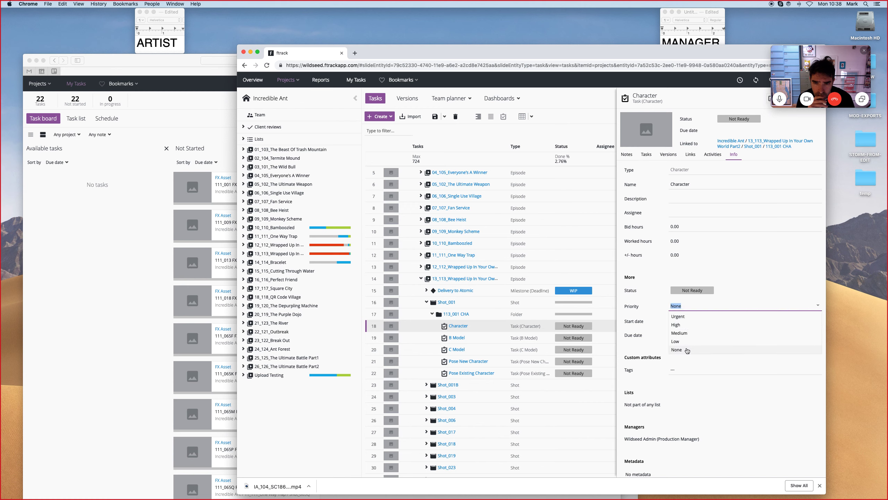
{"action": "left_click", "coordinate": [679, 316]}
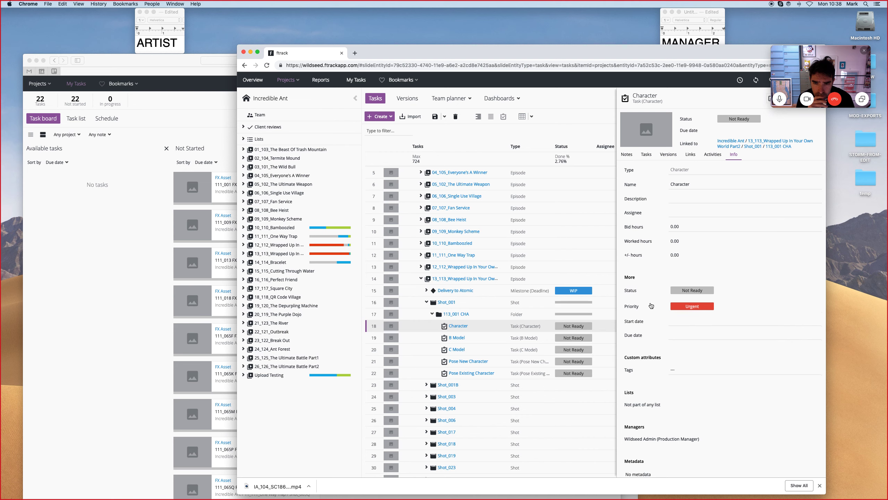
{"action": "left_click", "coordinate": [764, 308]}
{"action": "left_click", "coordinate": [658, 323]}
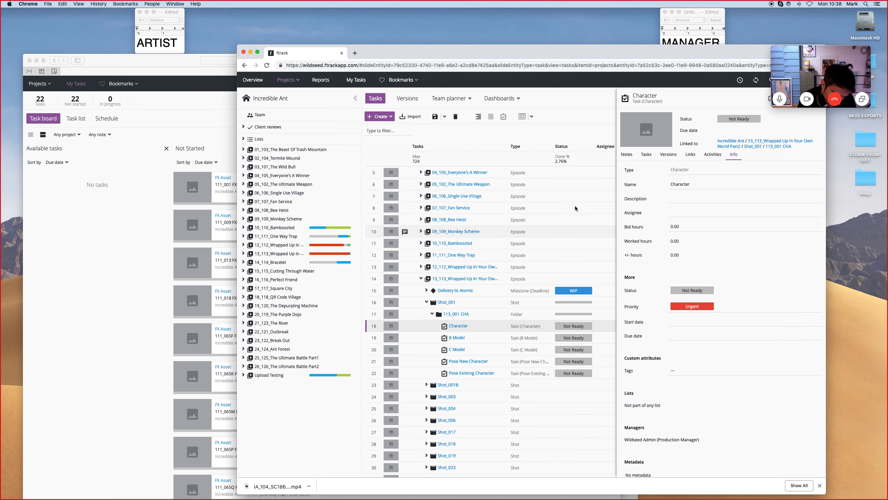
Close the details panel and expand the Upload Testing episode in the task list.
{"action": "left_click_drag", "start_coordinate": [679, 52], "coordinate": [608, 53]}
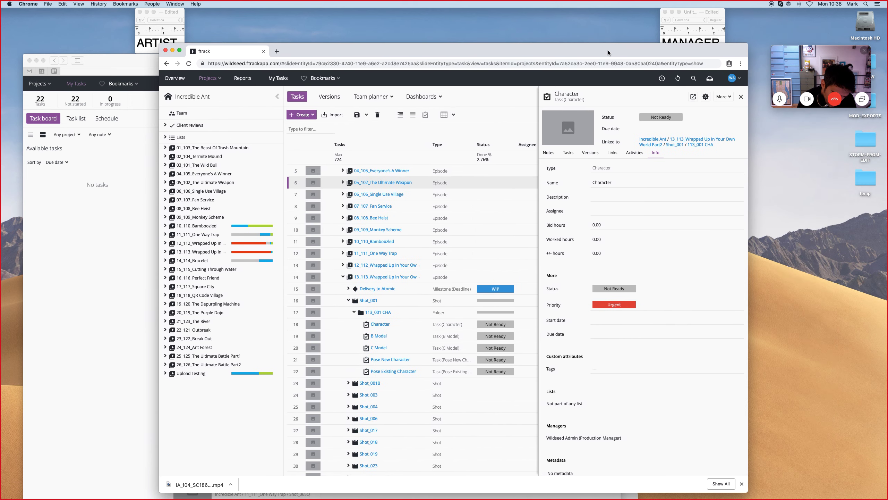
{"action": "left_click", "coordinate": [741, 97]}
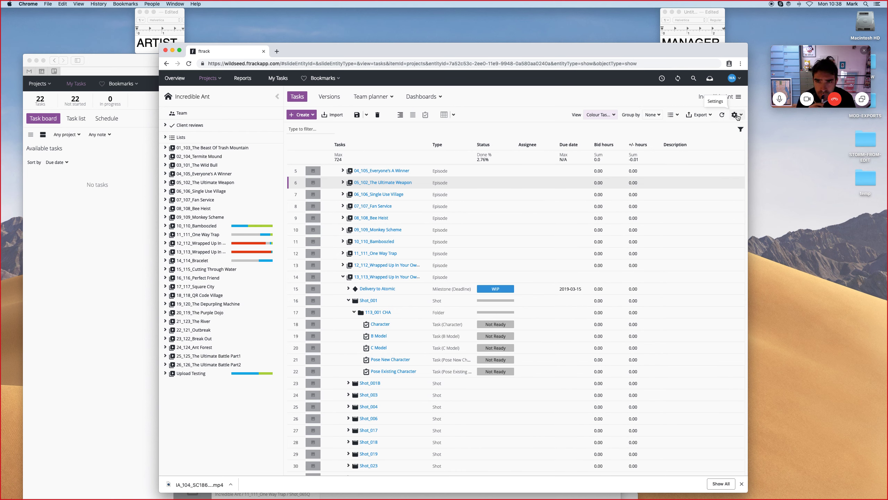
{"action": "scroll", "coordinate": [503, 303], "scroll_direction": "down", "scroll_amount": 15}
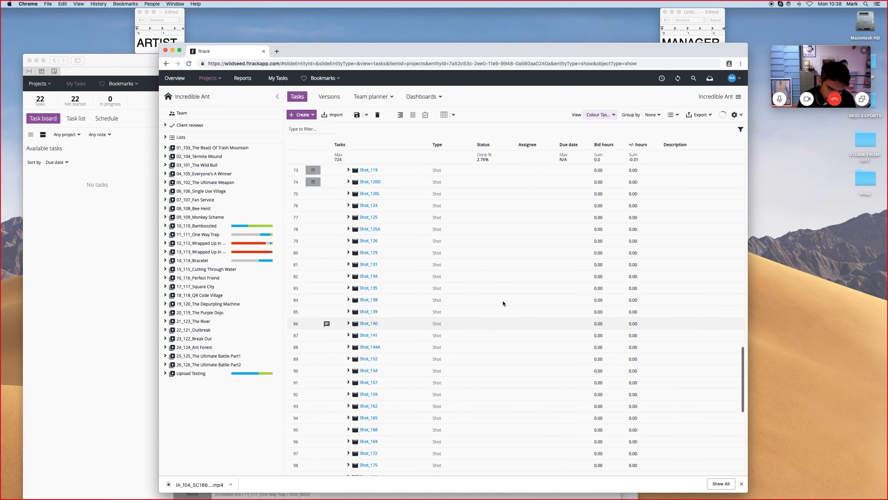
{"action": "scroll", "coordinate": [503, 302], "scroll_direction": "down", "scroll_amount": 16}
{"action": "left_click", "coordinate": [343, 470]}
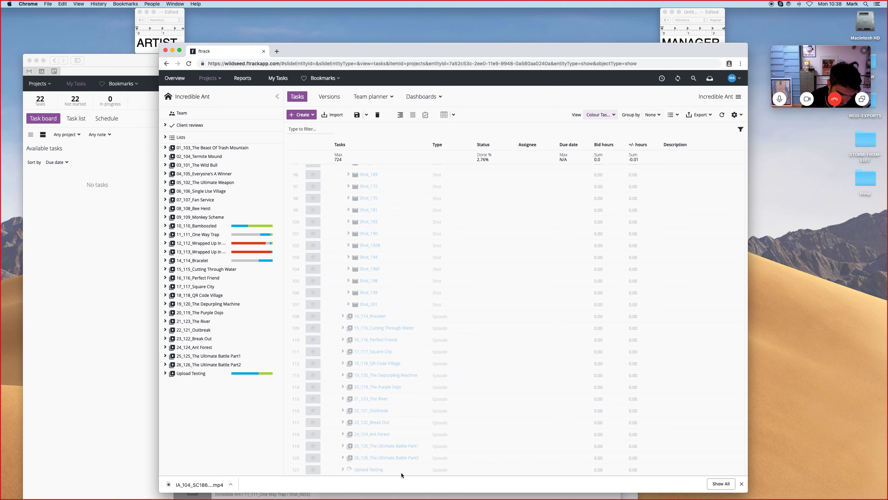
{"action": "scroll", "coordinate": [419, 465], "scroll_direction": "down", "scroll_amount": 5}
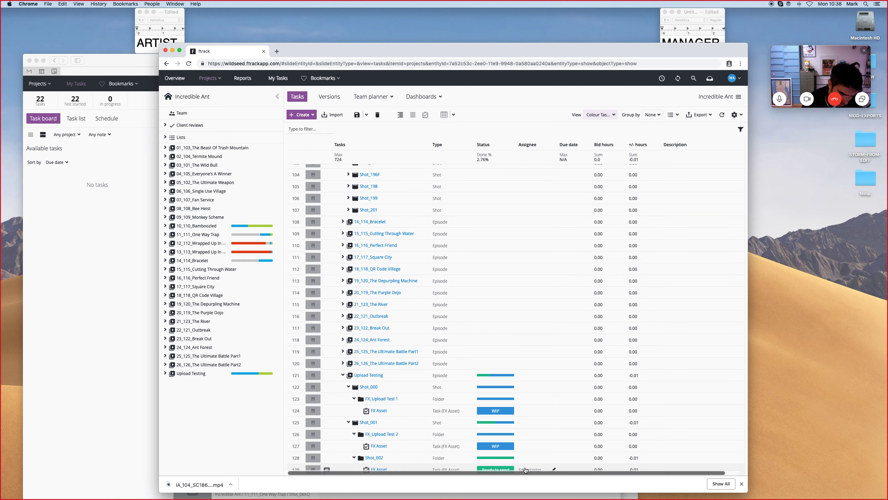
Set the priority of the FX Asset task under Upload Testing Shot_002 to Urgent.
{"action": "left_click", "coordinate": [376, 470]}
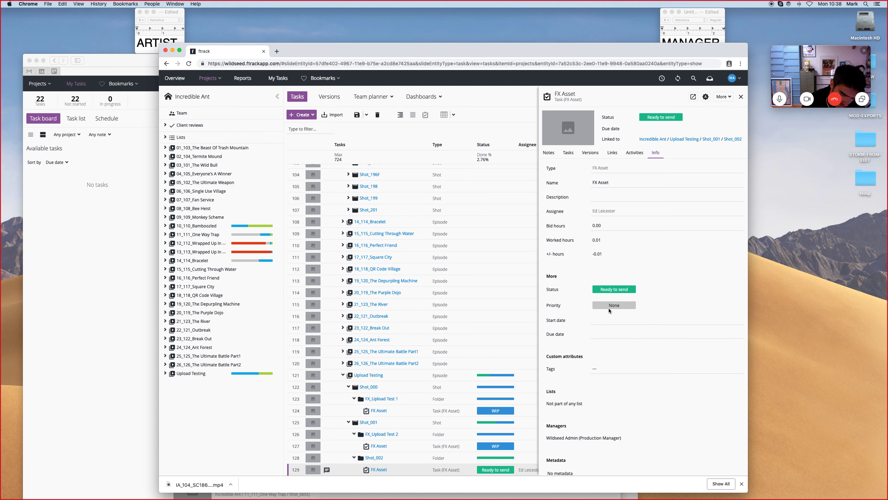
{"action": "left_click", "coordinate": [613, 304]}
{"action": "left_click", "coordinate": [629, 316]}
{"action": "left_click", "coordinate": [496, 355]}
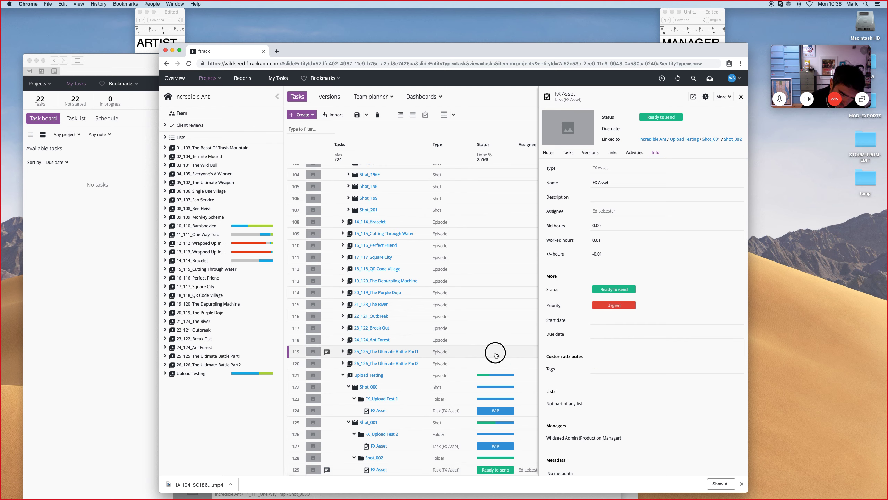
Check the FX Asset task's priority on the artist's task board and in the manager's task view.
{"action": "left_click", "coordinate": [77, 262]}
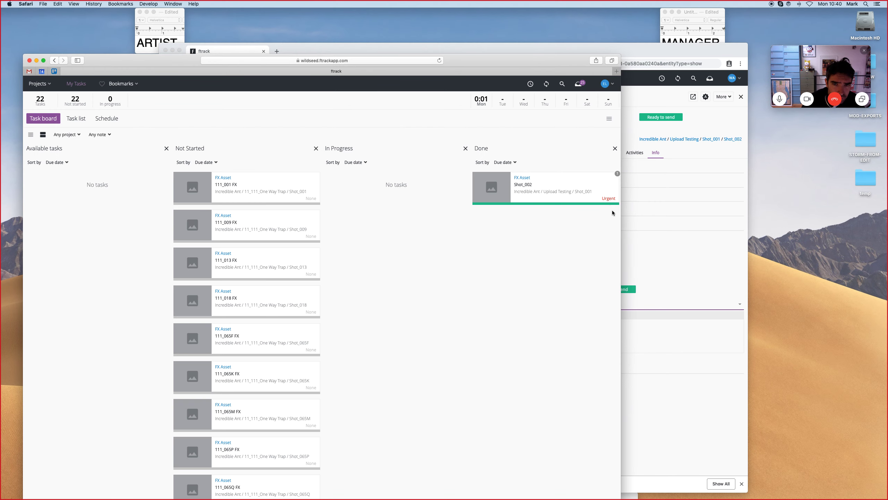
{"action": "left_click", "coordinate": [669, 250]}
{"action": "left_click", "coordinate": [607, 287]}
{"action": "left_click", "coordinate": [673, 275]}
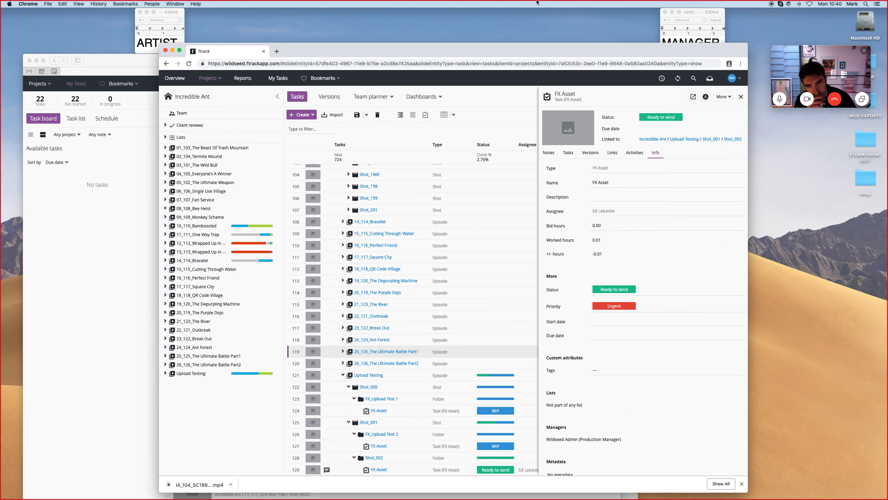
{"action": "left_click_drag", "start_coordinate": [543, 49], "coordinate": [473, 43]}
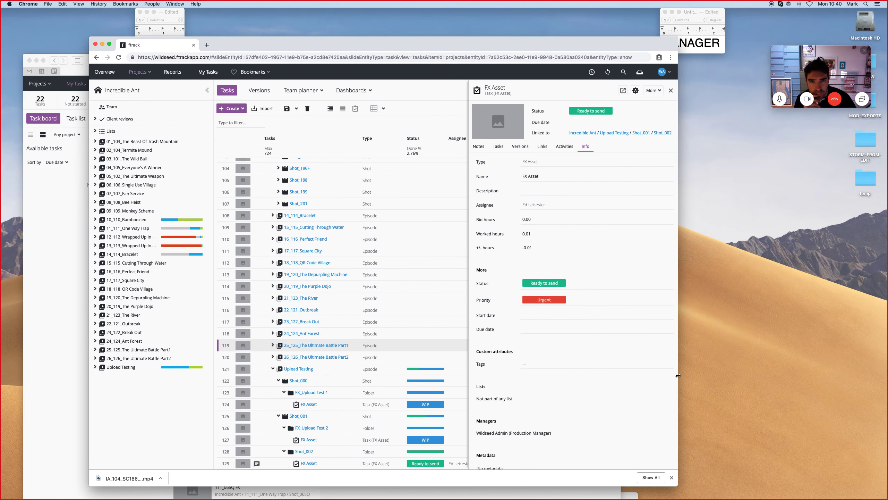
{"action": "left_click_drag", "start_coordinate": [812, 387], "coordinate": [835, 389]}
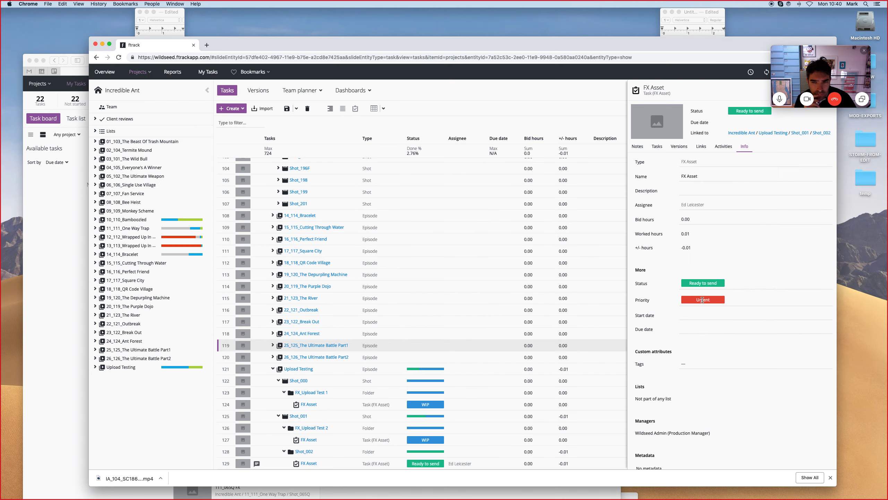
{"action": "left_click", "coordinate": [44, 218]}
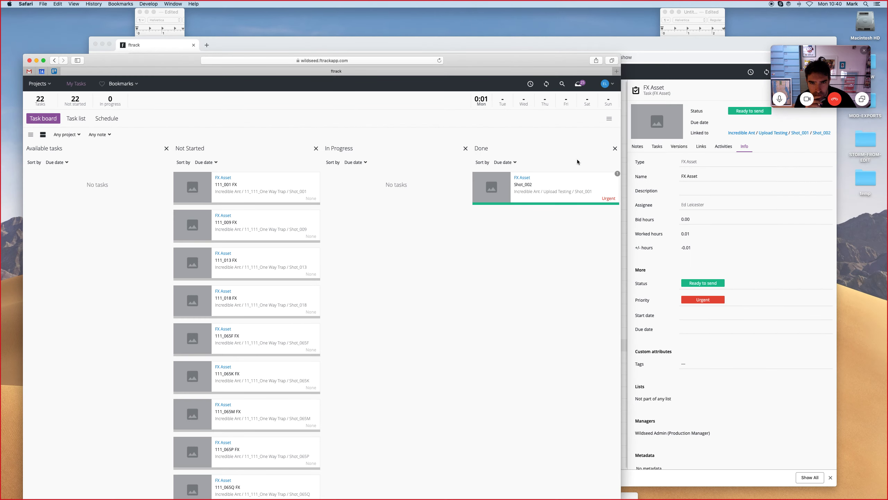
{"action": "left_click_drag", "start_coordinate": [649, 45], "coordinate": [599, 63]}
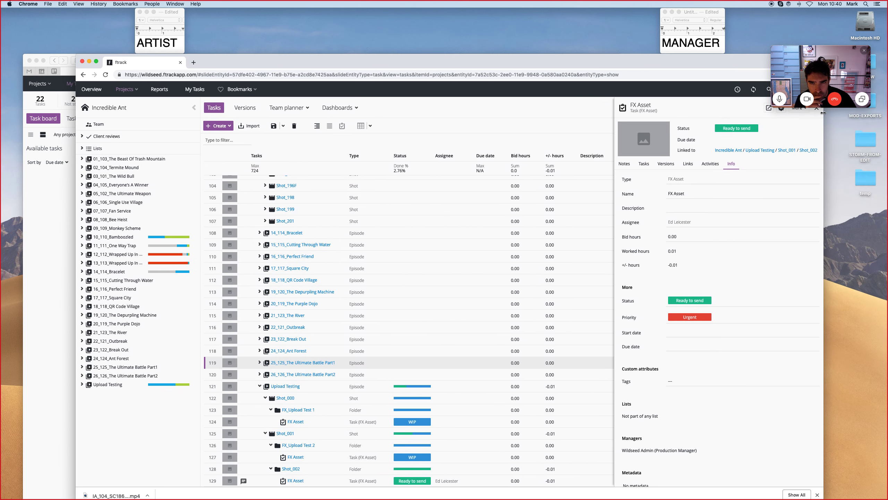
Close the details panel and filter the task list to show only Urgent priority tasks.
{"action": "left_click", "coordinate": [817, 110]}
{"action": "scroll", "coordinate": [598, 193], "scroll_direction": "up", "scroll_amount": 15}
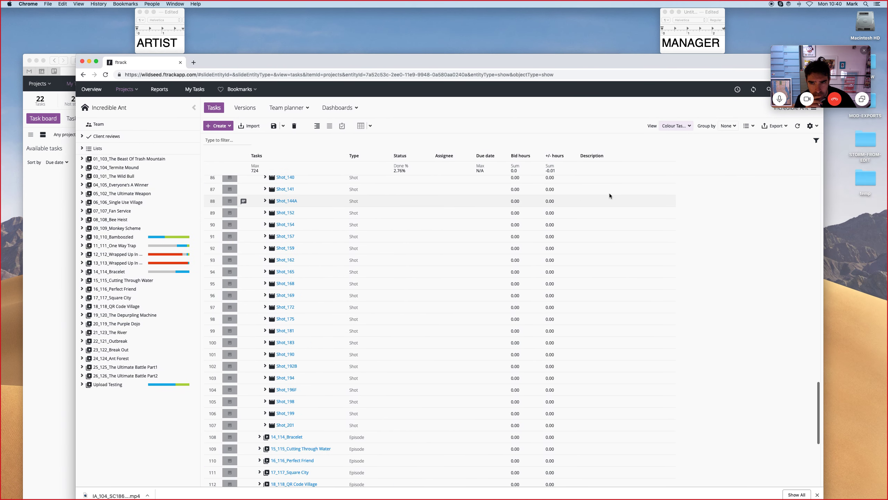
{"action": "left_click", "coordinate": [816, 140]}
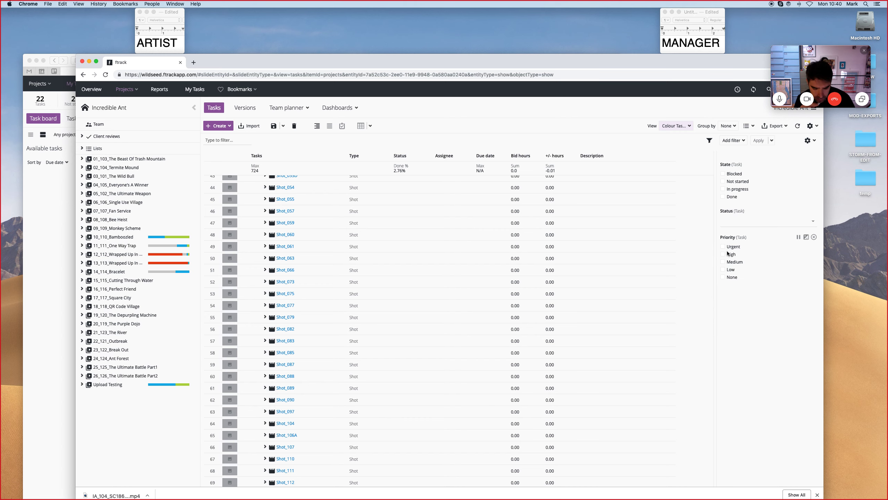
{"action": "scroll", "coordinate": [619, 224], "scroll_direction": "up", "scroll_amount": 4}
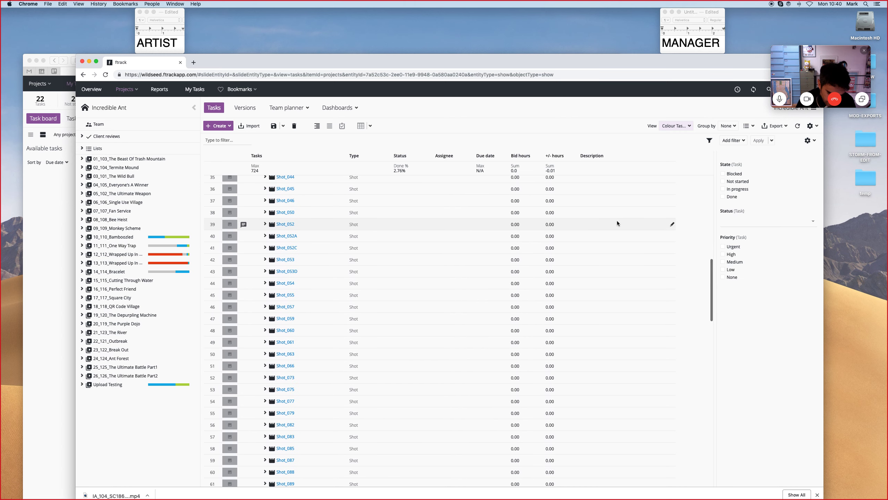
{"action": "left_click", "coordinate": [723, 247]}
{"action": "scroll", "coordinate": [618, 273], "scroll_direction": "down", "scroll_amount": 5}
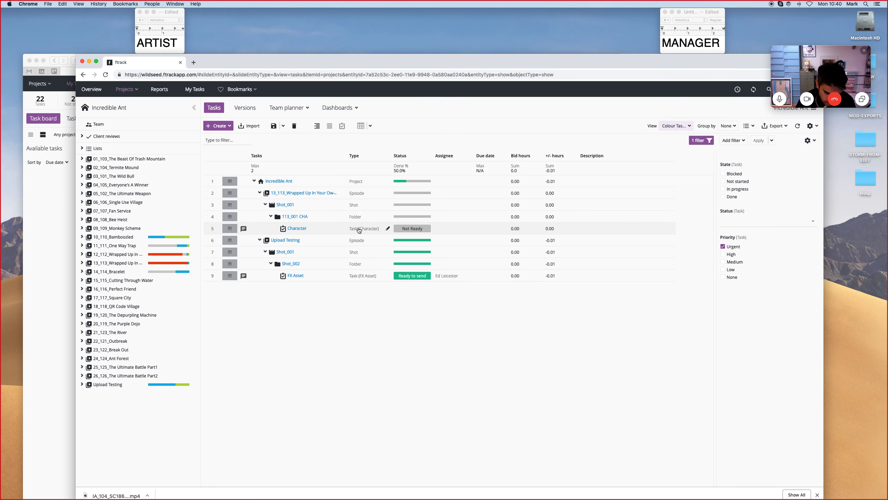
Inspect the filtered Character task's details, then close the panel and move the browser window.
{"action": "left_click", "coordinate": [297, 229]}
{"action": "left_click", "coordinate": [690, 315]}
{"action": "left_click", "coordinate": [691, 360]}
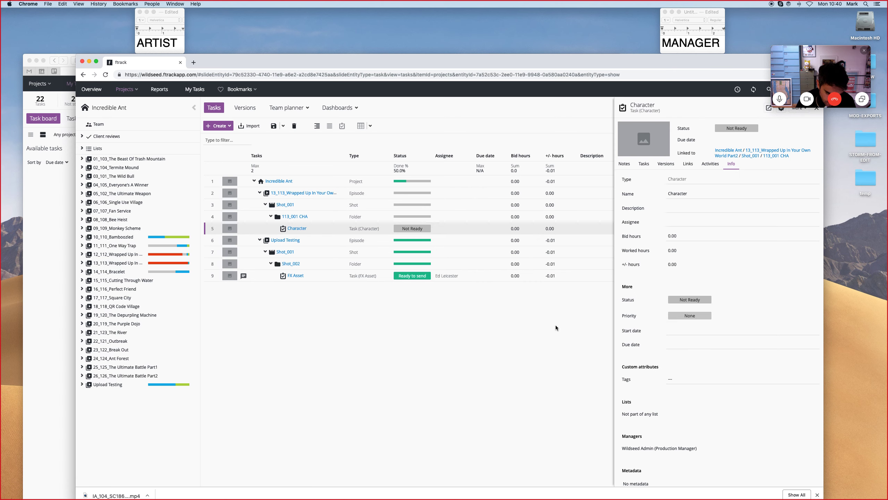
{"action": "left_click", "coordinate": [817, 110]}
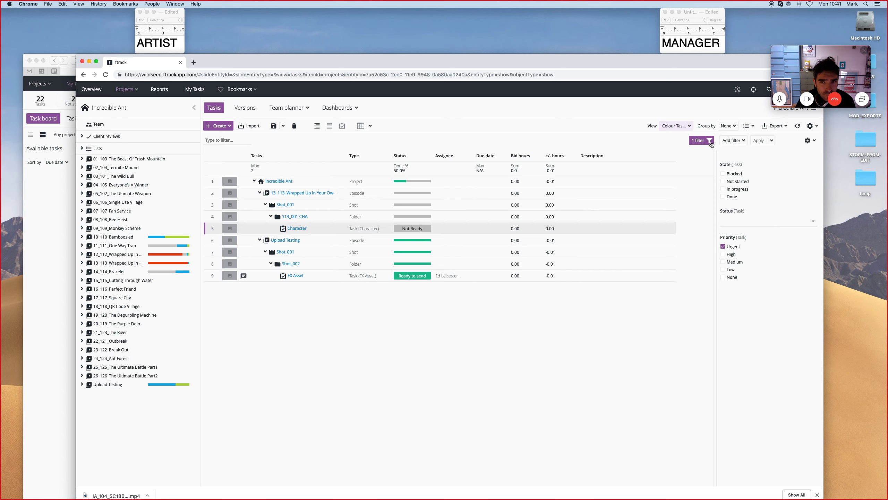
{"action": "left_click_drag", "start_coordinate": [248, 63], "coordinate": [521, 64]}
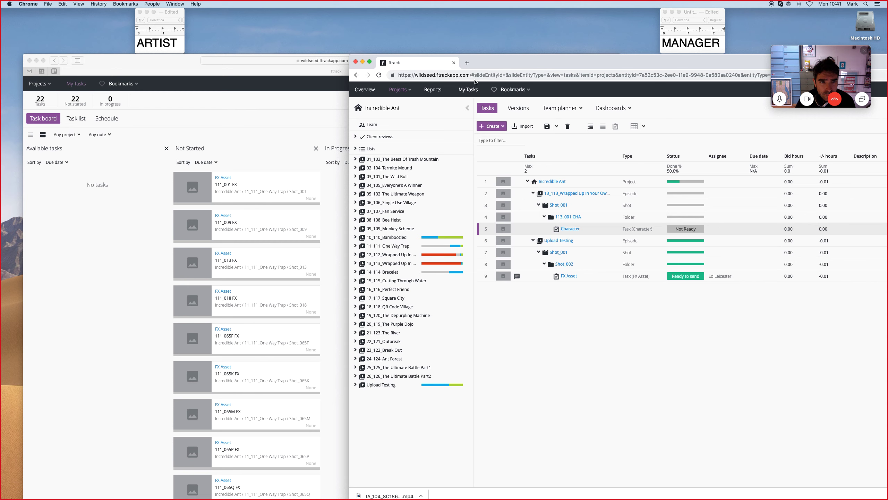
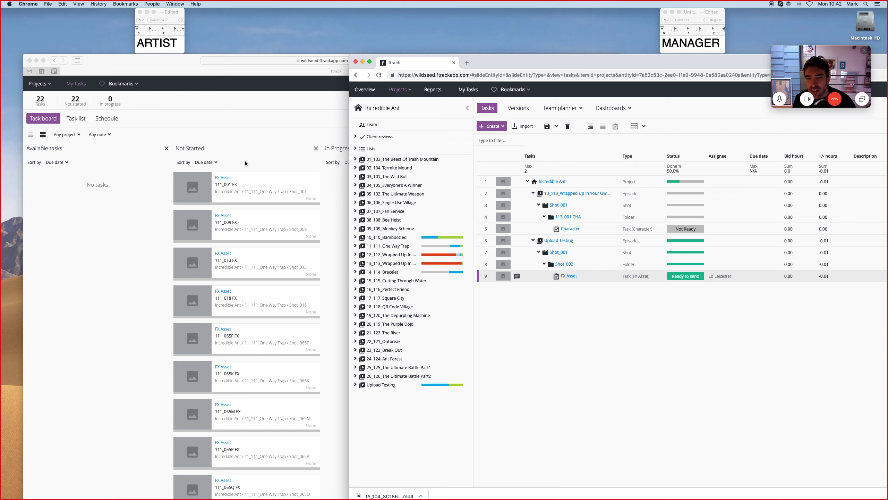
Permanently delete the Upload Testing episode and all its child items from the manager's task list, confirming with DELETE.
{"action": "left_click", "coordinate": [205, 61]}
{"action": "left_click", "coordinate": [346, 101]}
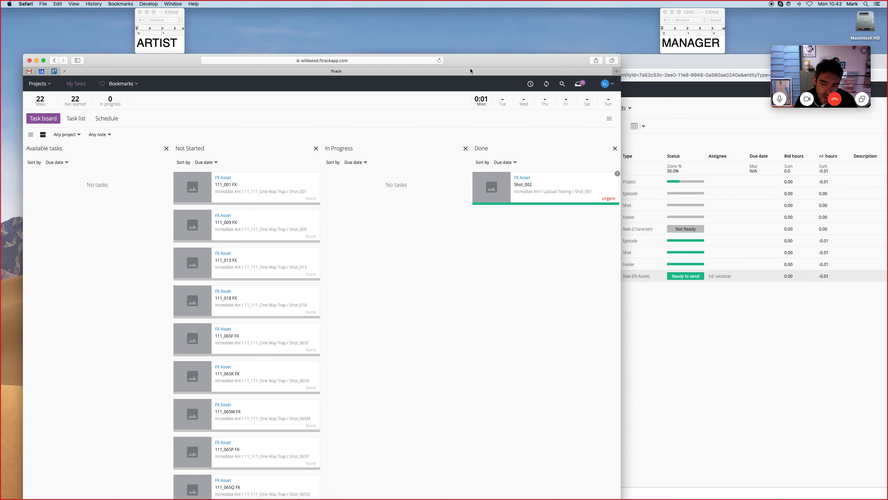
{"action": "left_click", "coordinate": [666, 197]}
{"action": "left_click", "coordinate": [604, 240]}
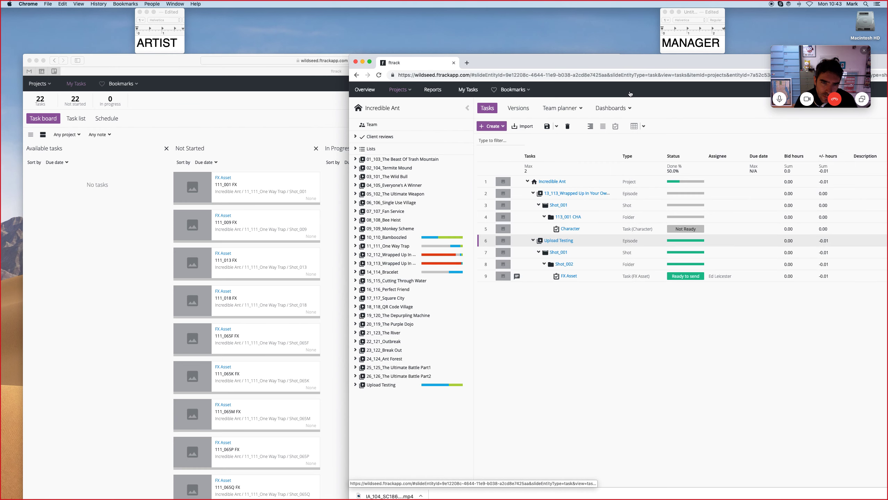
{"action": "left_click_drag", "start_coordinate": [603, 60], "coordinate": [405, 60]}
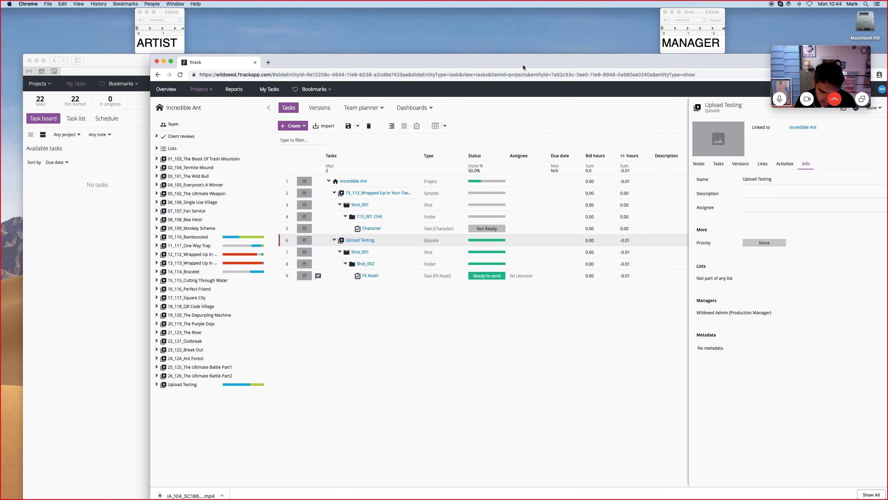
{"action": "left_click_drag", "start_coordinate": [522, 65], "coordinate": [426, 66]}
{"action": "left_click", "coordinate": [272, 127]}
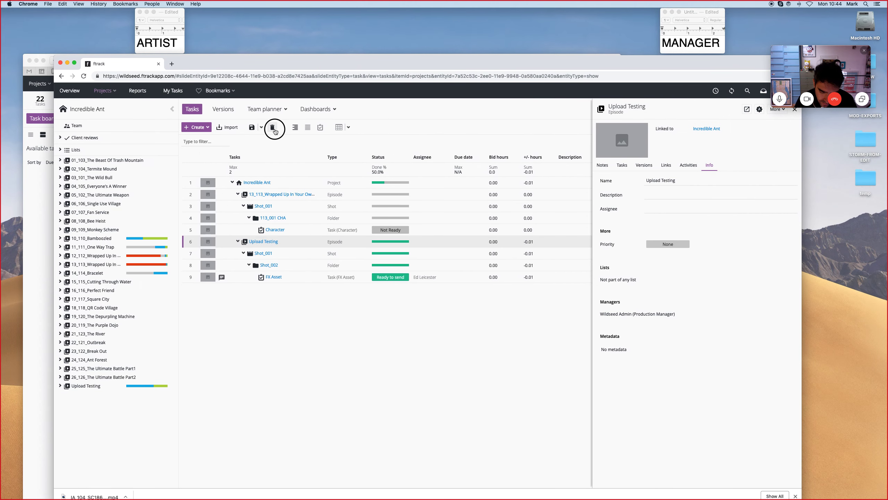
{"action": "type", "text": "DELETE"}
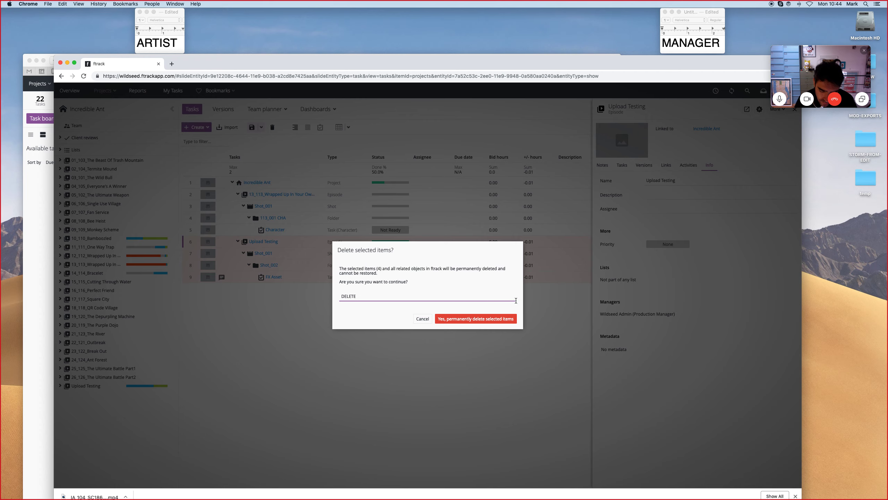
{"action": "left_click", "coordinate": [506, 320]}
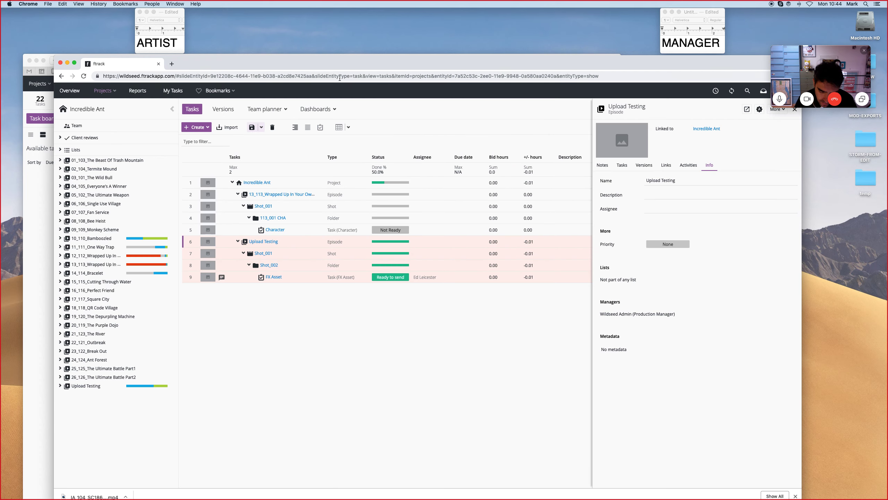
Reload the artist's task board to check the Done column after the deletion.
{"action": "left_click_drag", "start_coordinate": [299, 67], "coordinate": [635, 66]}
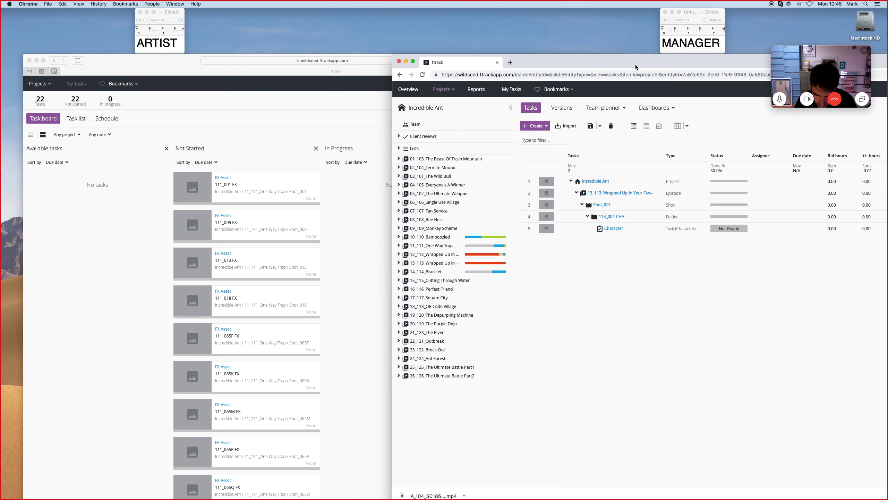
{"action": "left_click", "coordinate": [271, 127]}
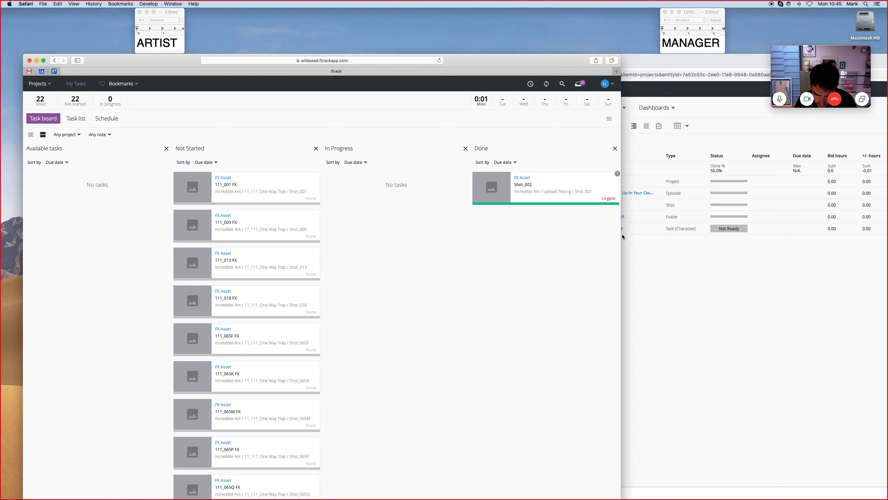
{"action": "left_click_drag", "start_coordinate": [622, 235], "coordinate": [671, 235]}
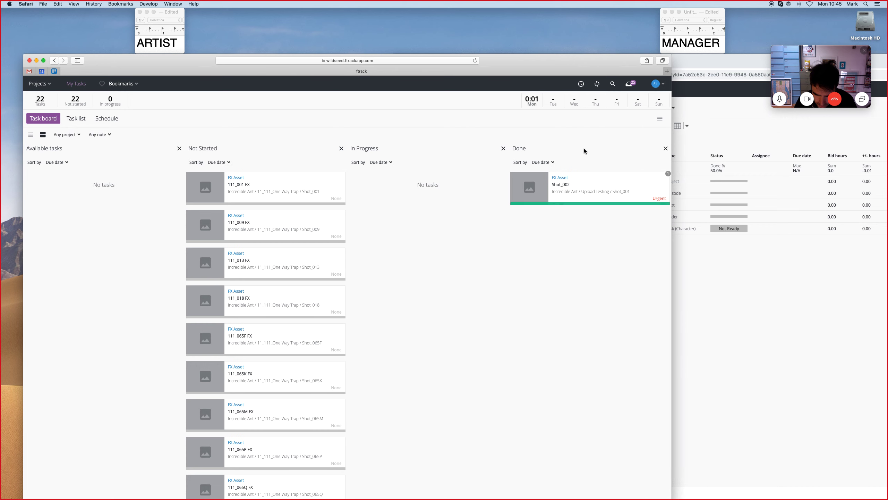
{"action": "left_click", "coordinate": [475, 60]}
{"action": "key", "text": "Return"}
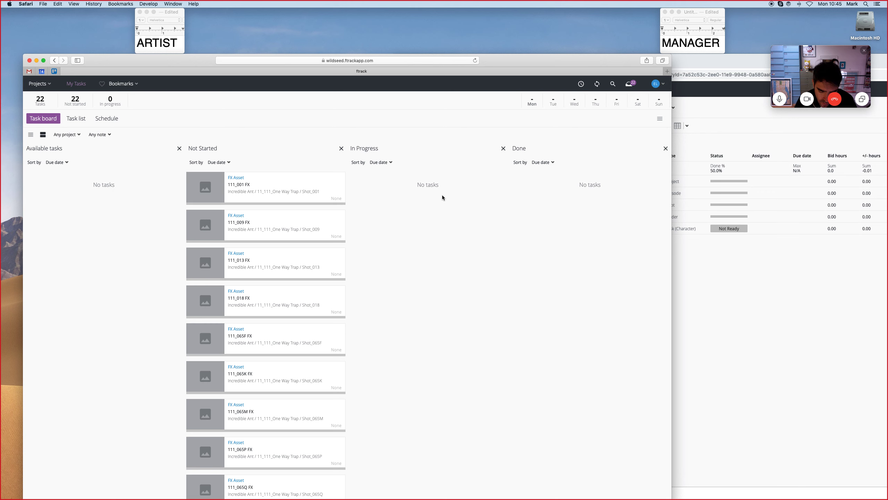
{"action": "mouse_move", "coordinate": [472, 498]}
{"action": "left_click", "coordinate": [508, 490]}
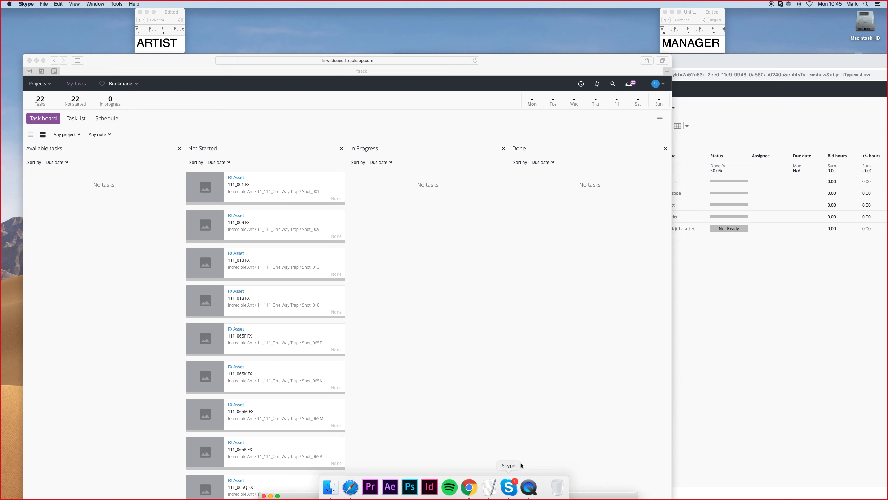
{"action": "mouse_move", "coordinate": [535, 62]}
{"action": "left_mouse_down"}
{"action": "mouse_move", "coordinate": [525, 153]}
{"action": "mouse_move", "coordinate": [536, 61]}
{"action": "left_mouse_up"}
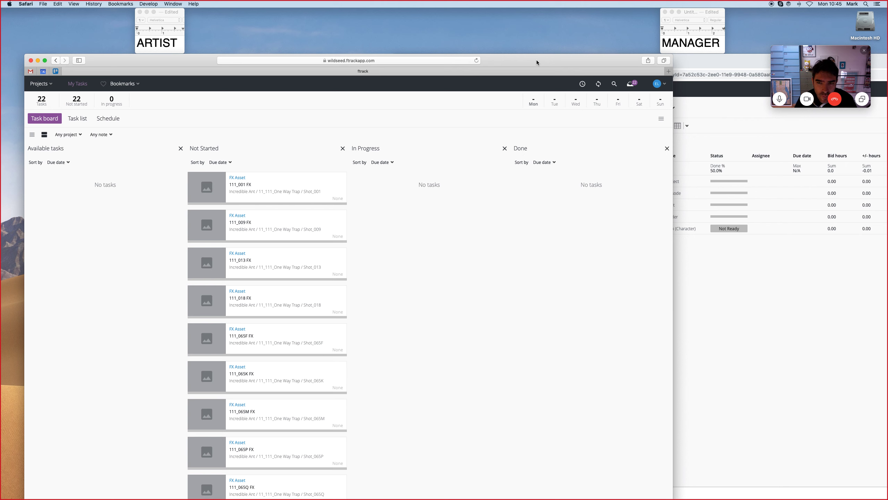